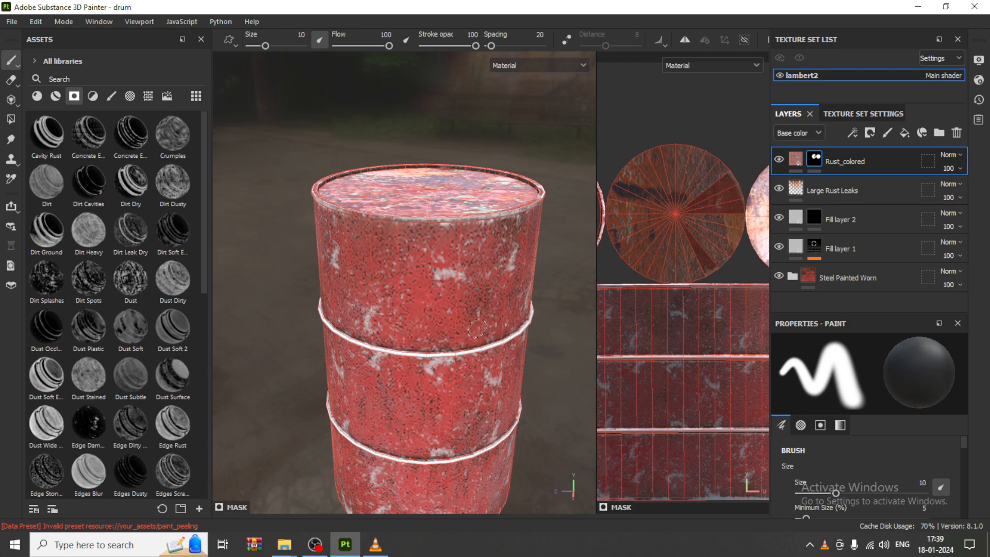
{"action": "scroll", "coordinate": [477, 327], "scroll_direction": "down", "scroll_amount": 2}
{"action": "left_click_drag", "start_coordinate": [460, 379], "coordinate": [478, 400], "text": "alt"}
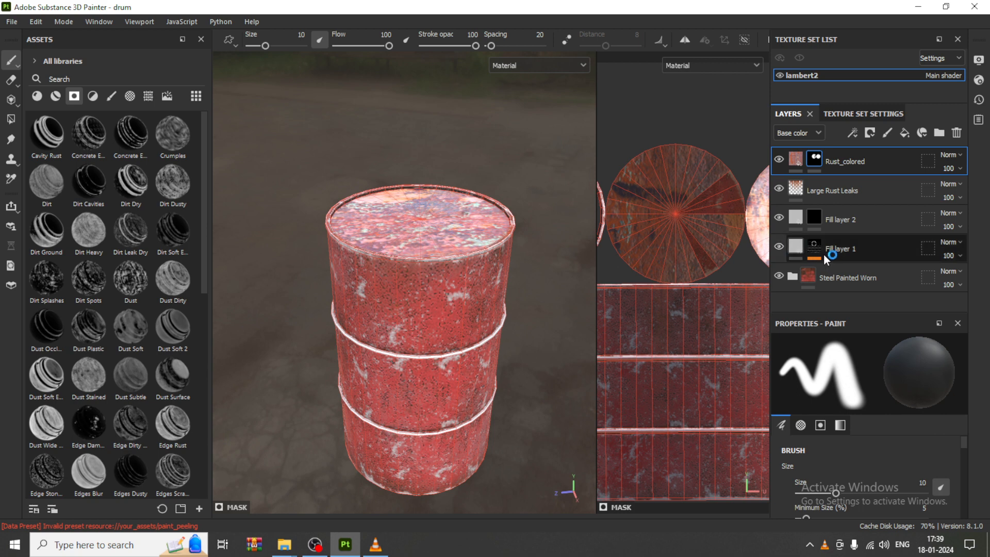
{"action": "scroll", "coordinate": [425, 295], "scroll_direction": "up", "scroll_amount": 1}
{"action": "middle_click_drag", "start_coordinate": [448, 289], "coordinate": [437, 254], "text": "alt"}
{"action": "scroll", "coordinate": [439, 261], "scroll_direction": "up", "scroll_amount": 1}
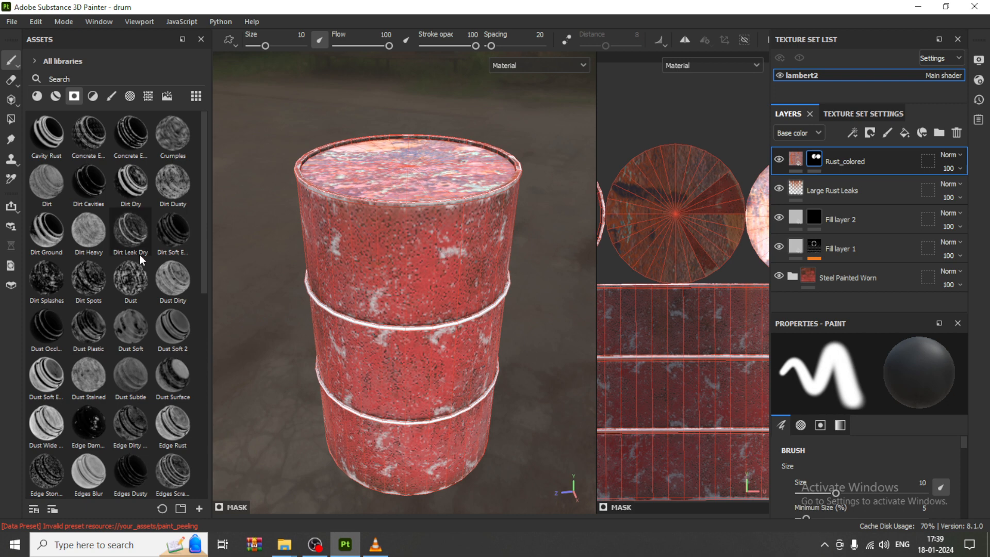
Add a fill layer above Rust_colored, name it Text and give it a black mask
{"action": "left_click", "coordinate": [36, 96]}
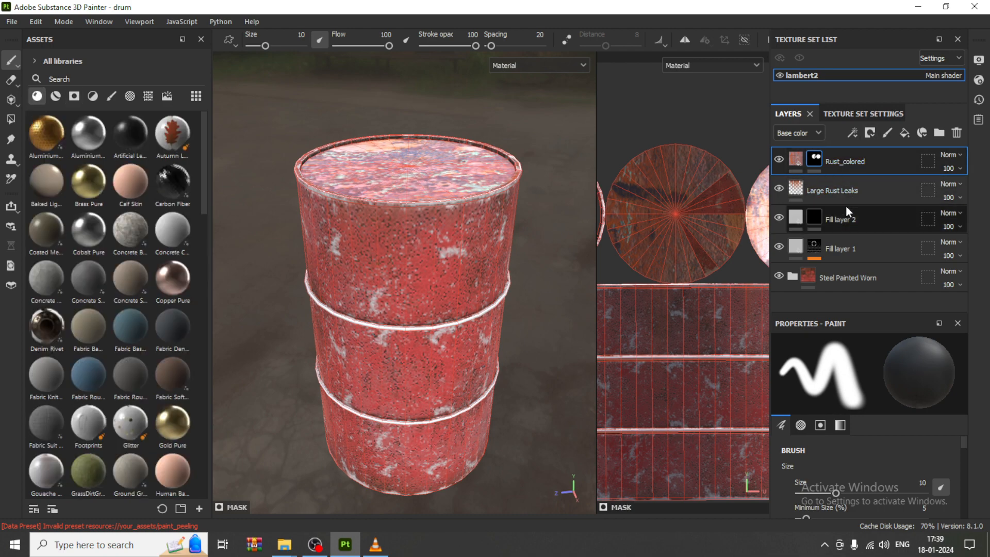
{"action": "left_click", "coordinate": [906, 133]}
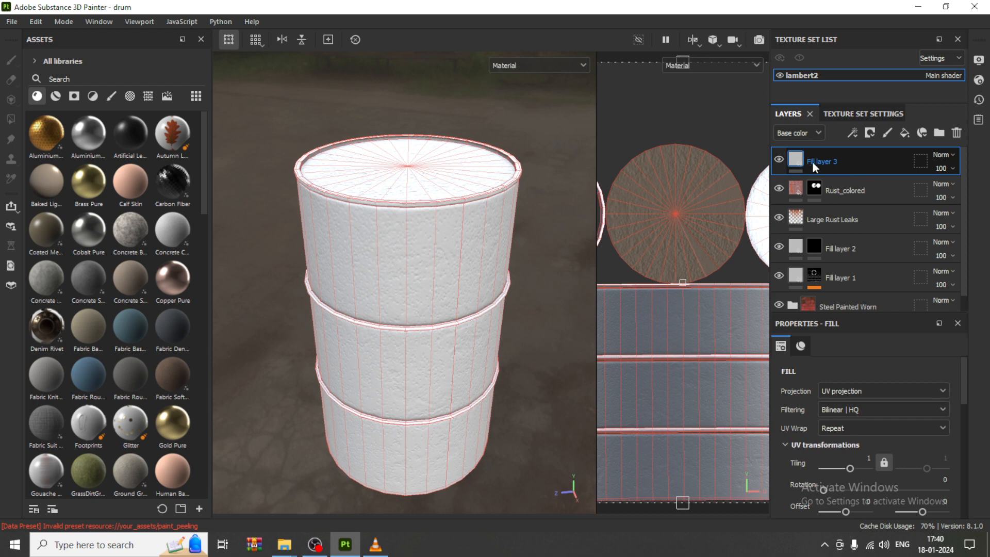
{"action": "double_click", "coordinate": [827, 162]}
{"action": "type", "text": "Text"}
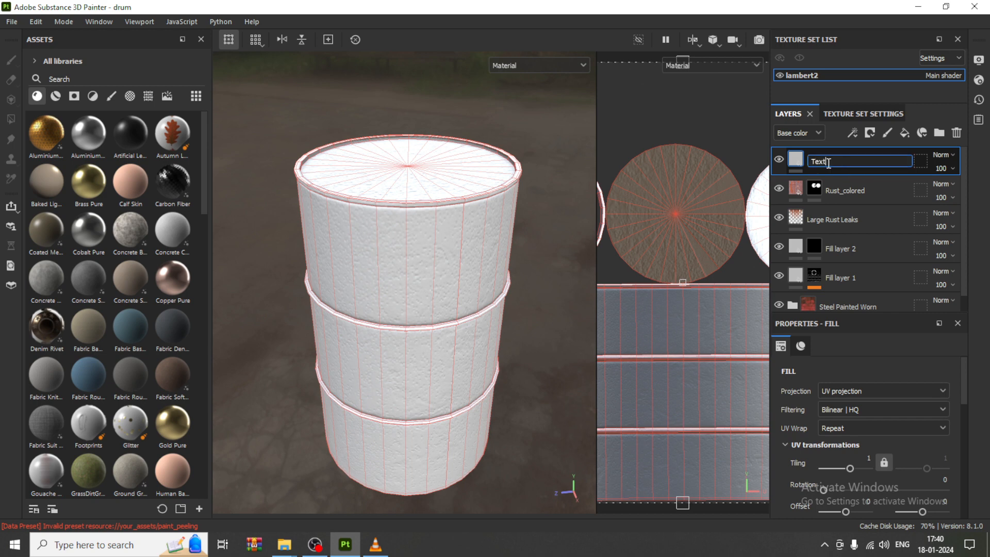
{"action": "key", "text": "Return"}
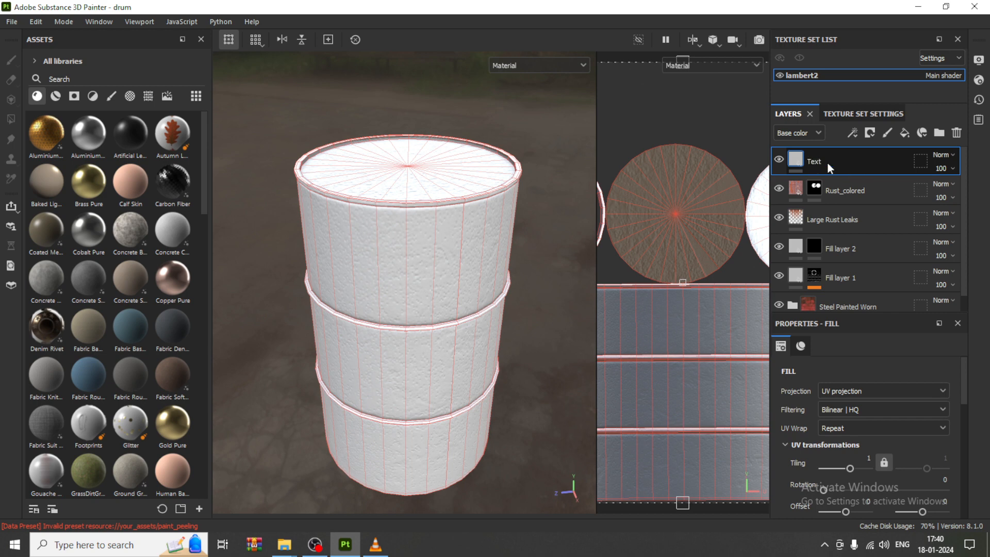
{"action": "left_click", "coordinate": [870, 134]}
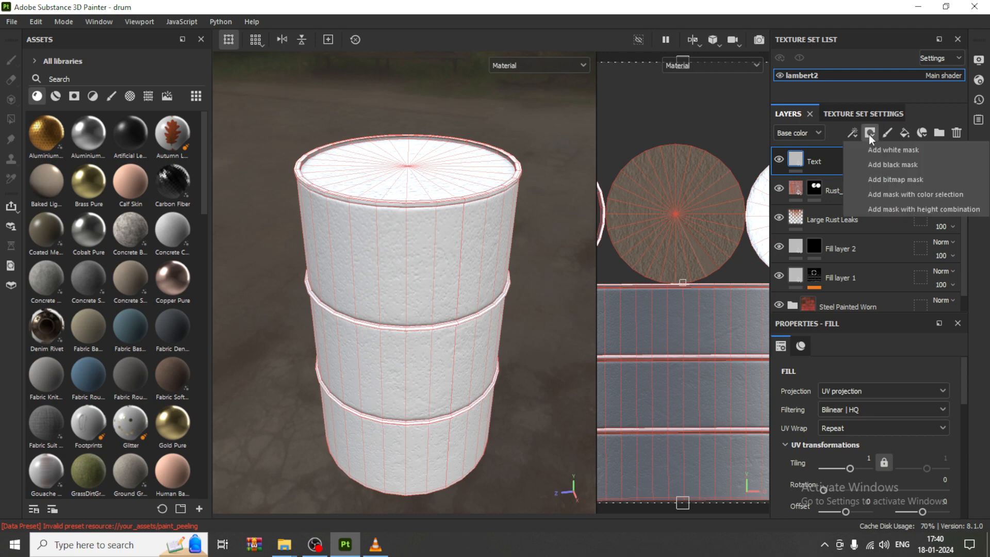
{"action": "left_click", "coordinate": [907, 166]}
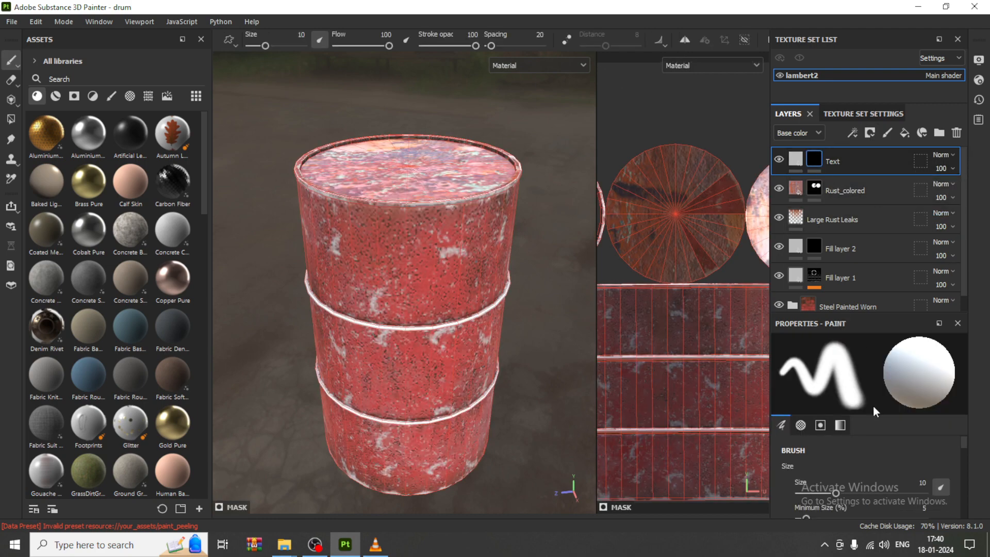
Move the Steel Painted Worn folder directly beneath the Rust_colored layer and enlarge the paint properties area
{"action": "scroll", "coordinate": [877, 466], "scroll_direction": "down", "scroll_amount": 2}
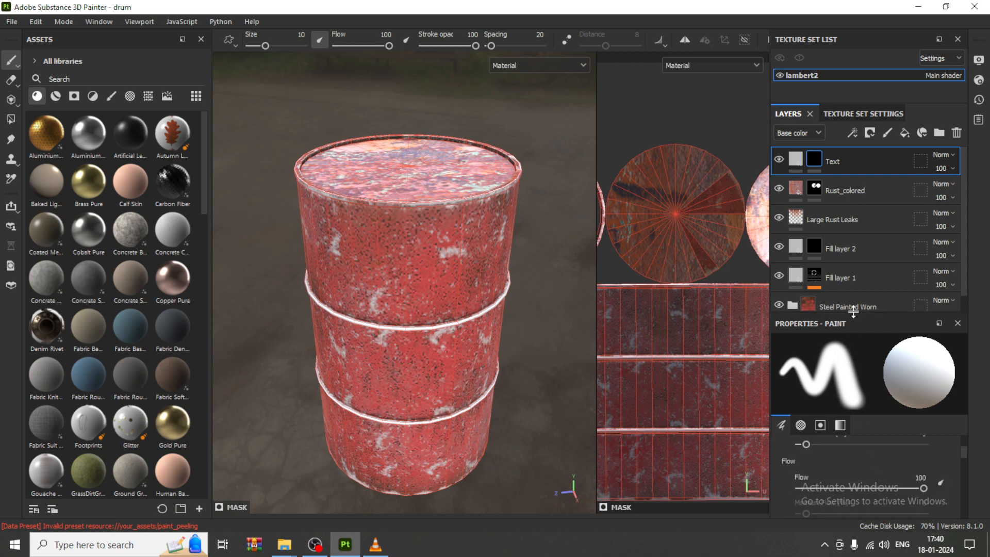
{"action": "mouse_move", "coordinate": [867, 309]}
{"action": "left_mouse_down"}
{"action": "mouse_move", "coordinate": [856, 308]}
{"action": "mouse_move", "coordinate": [825, 204]}
{"action": "left_mouse_up"}
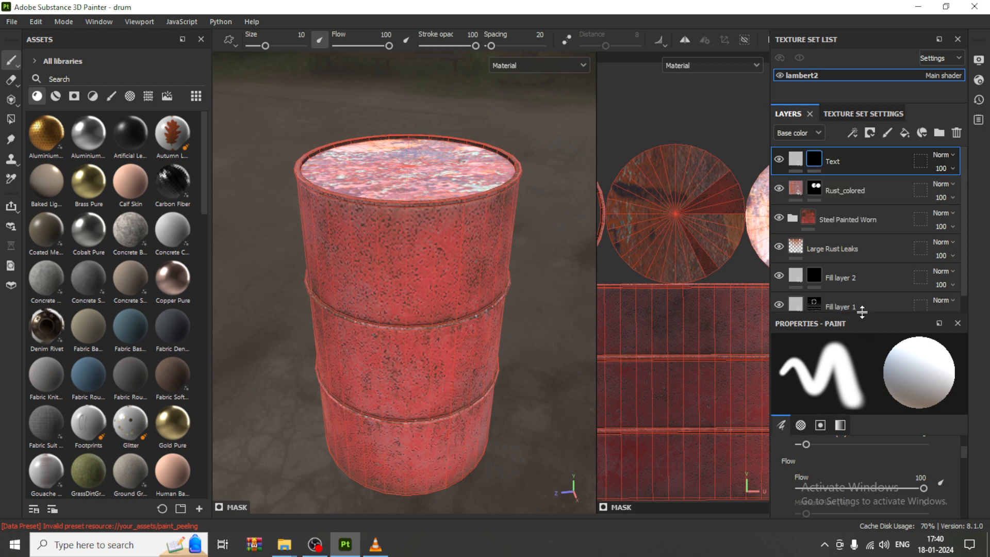
{"action": "left_click_drag", "start_coordinate": [862, 314], "coordinate": [859, 248]}
Set the brush alpha to the Font Black Ops One text alpha
{"action": "scroll", "coordinate": [860, 456], "scroll_direction": "down", "scroll_amount": 6}
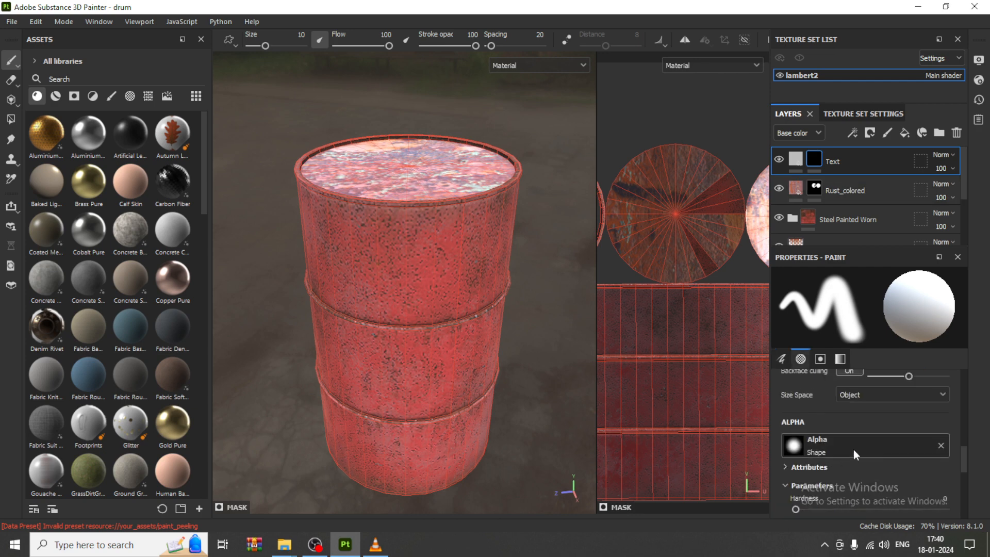
{"action": "left_click", "coordinate": [853, 453]}
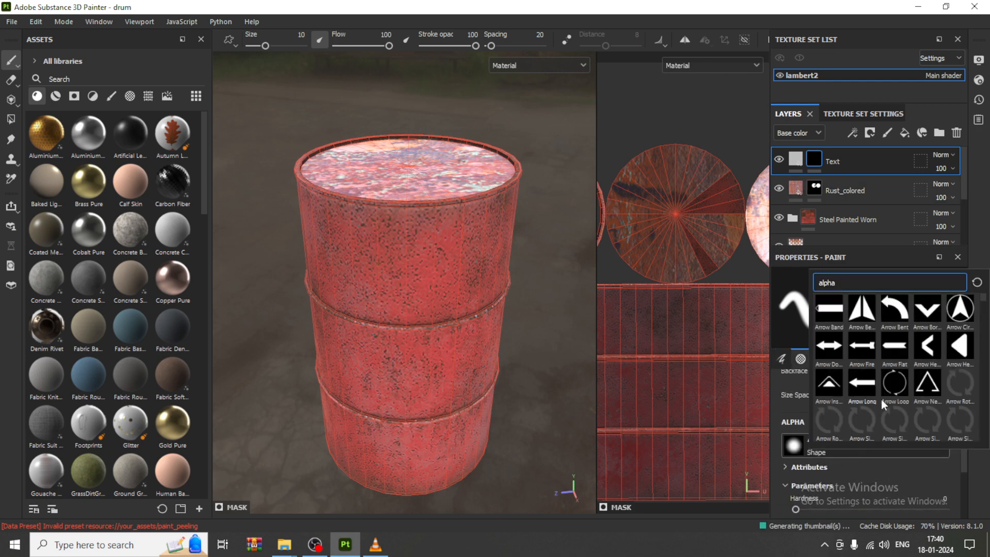
{"action": "scroll", "coordinate": [898, 381], "scroll_direction": "down", "scroll_amount": 3}
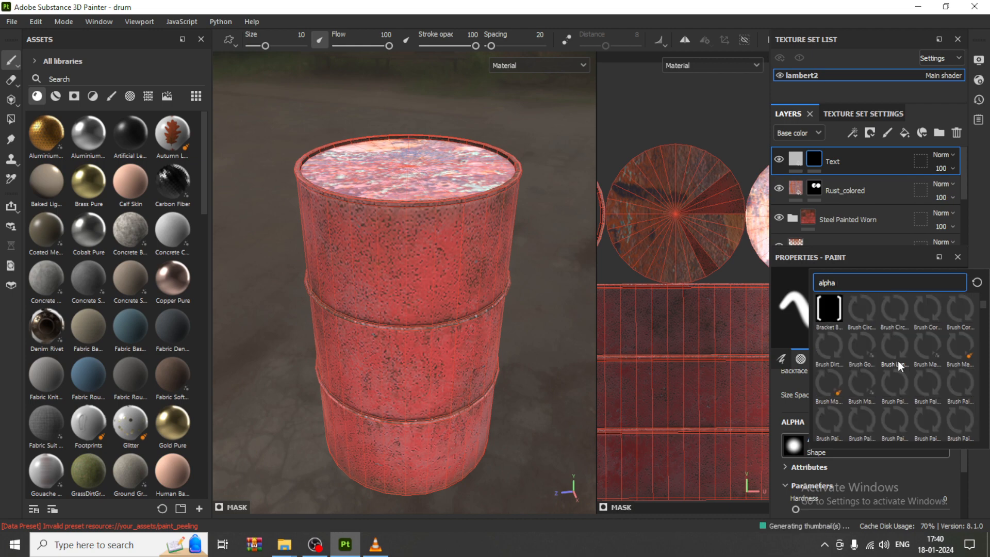
{"action": "scroll", "coordinate": [899, 362], "scroll_direction": "down", "scroll_amount": 3}
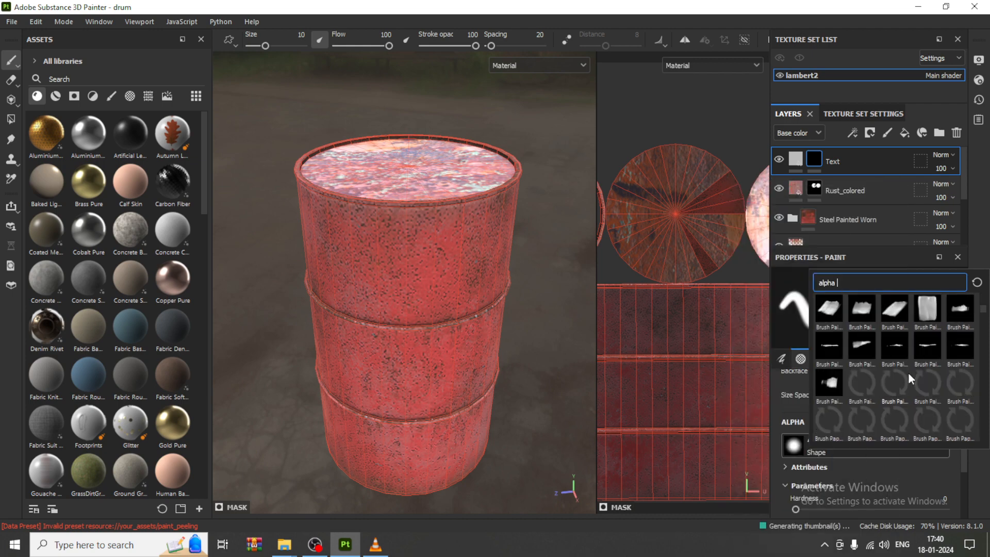
{"action": "scroll", "coordinate": [909, 379], "scroll_direction": "down", "scroll_amount": 2}
{"action": "scroll", "coordinate": [910, 379], "scroll_direction": "down", "scroll_amount": 2}
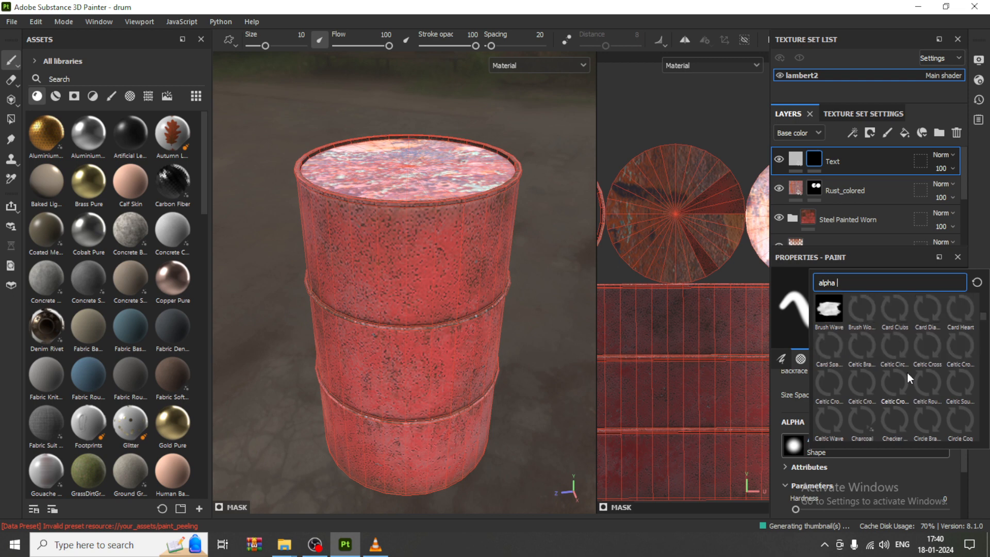
{"action": "scroll", "coordinate": [908, 379], "scroll_direction": "down", "scroll_amount": 4}
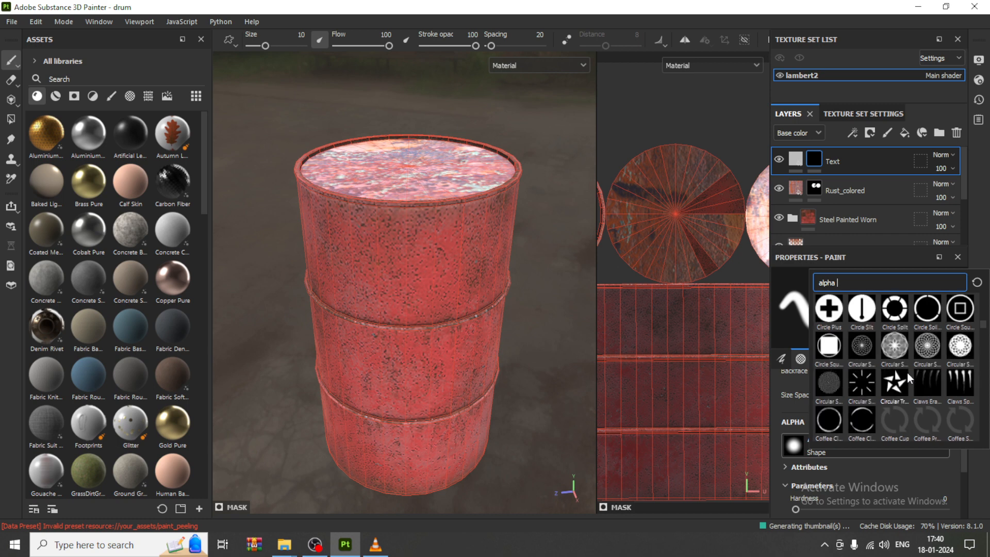
{"action": "scroll", "coordinate": [908, 379], "scroll_direction": "down", "scroll_amount": 4}
{"action": "scroll", "coordinate": [908, 379], "scroll_direction": "down", "scroll_amount": 4}
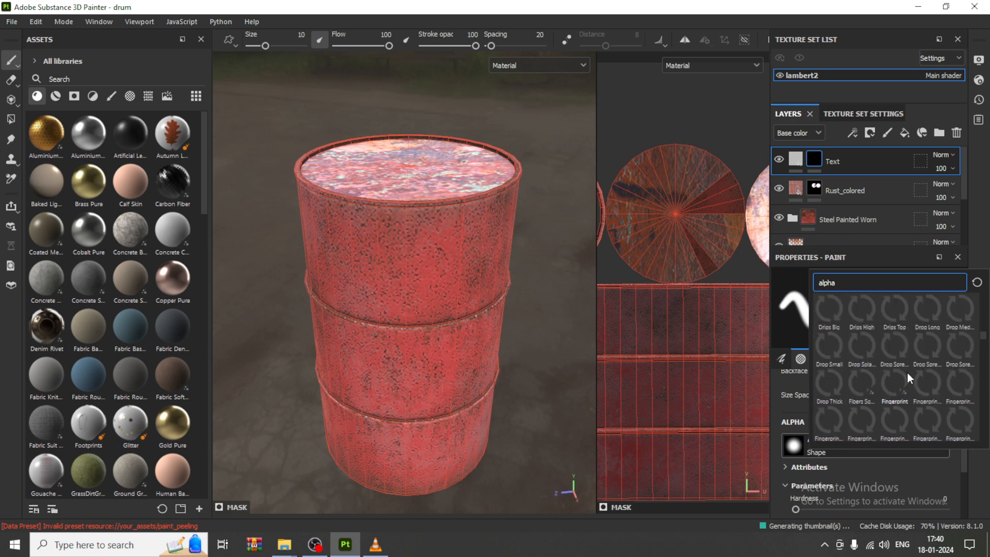
{"action": "scroll", "coordinate": [908, 379], "scroll_direction": "down", "scroll_amount": 4}
{"action": "scroll", "coordinate": [908, 379], "scroll_direction": "down", "scroll_amount": 3}
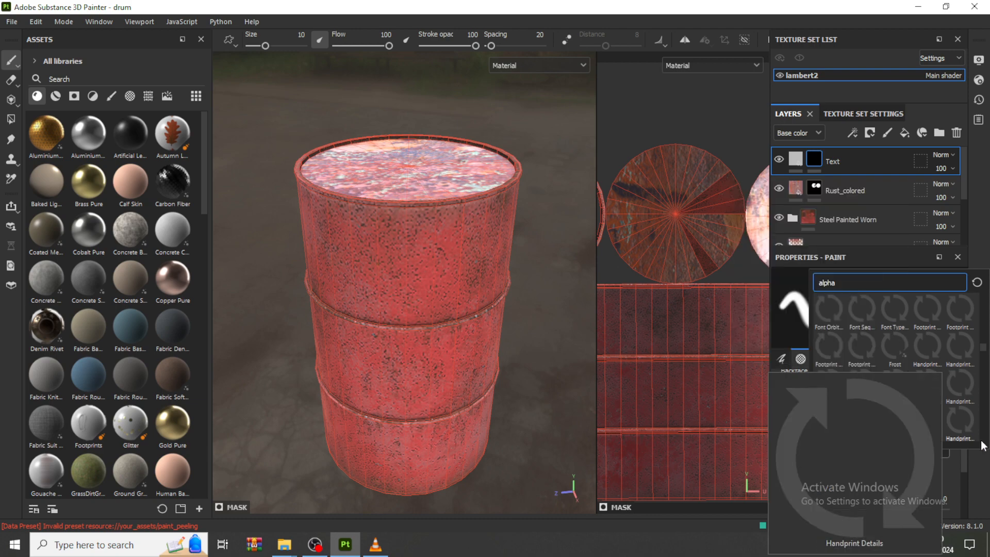
{"action": "mouse_move", "coordinate": [912, 338]}
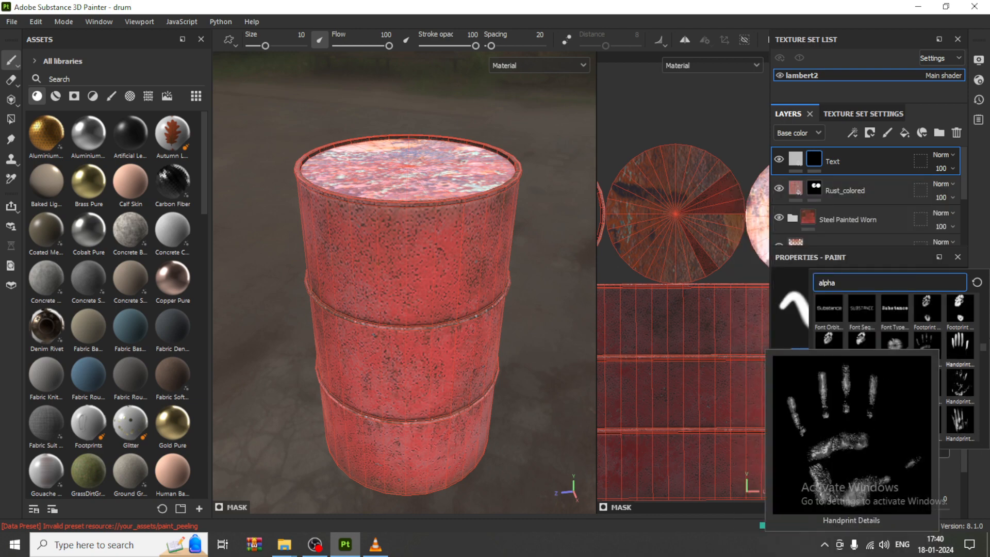
{"action": "mouse_move", "coordinate": [901, 308]}
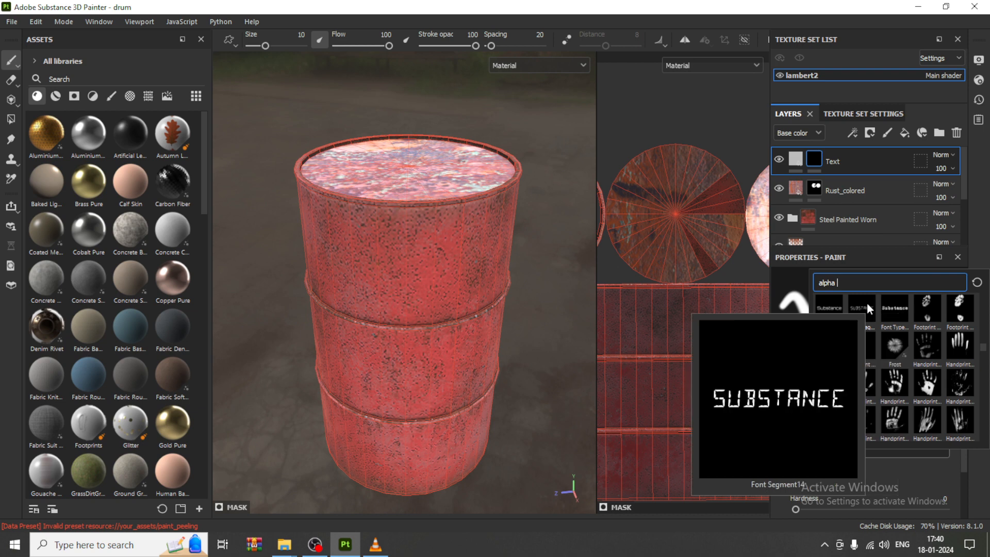
{"action": "mouse_move", "coordinate": [837, 302]}
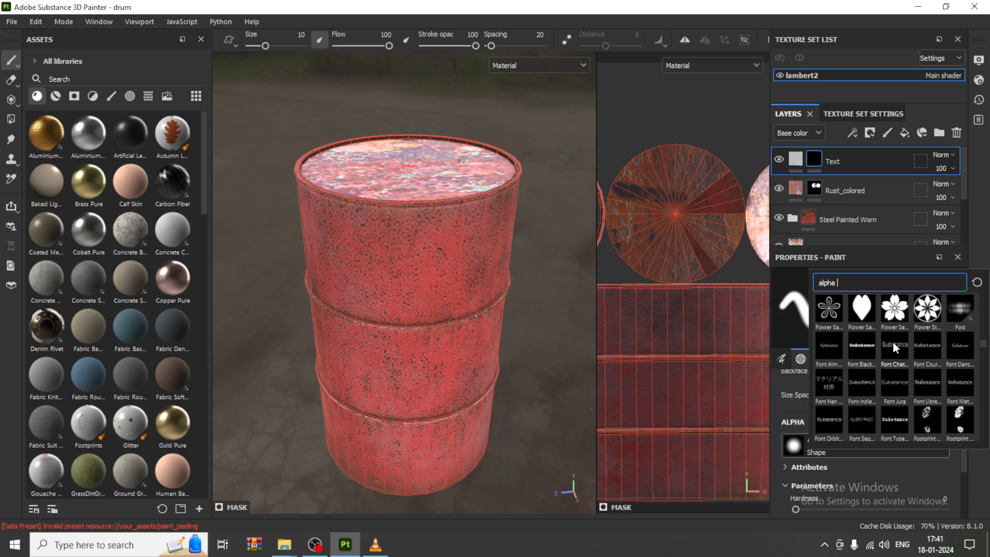
{"action": "left_click", "coordinate": [862, 342]}
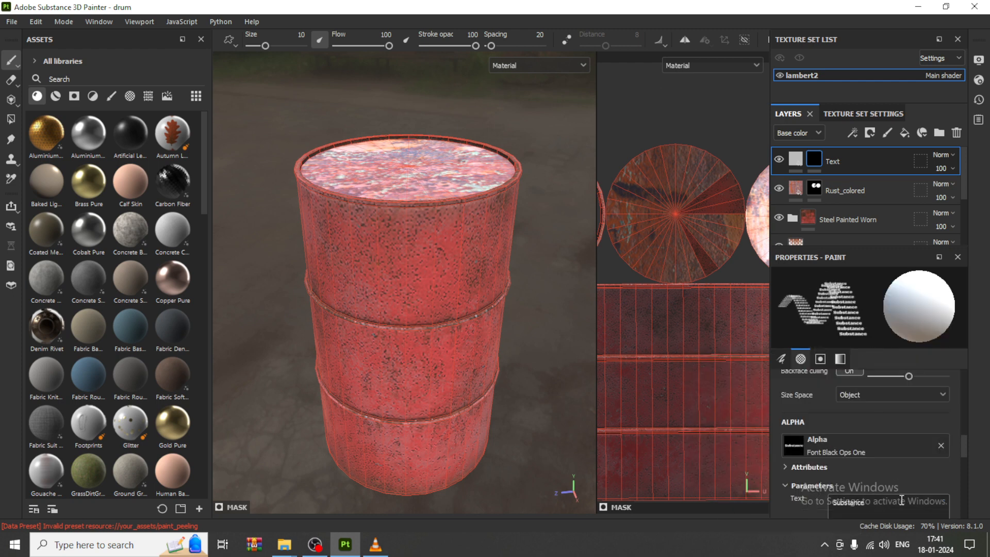
Replace the alpha's text with "Indian Oil"
{"action": "left_click_drag", "start_coordinate": [875, 501], "coordinate": [796, 500]}
{"action": "key", "text": "BackSpace"}
{"action": "type", "text": "In"}
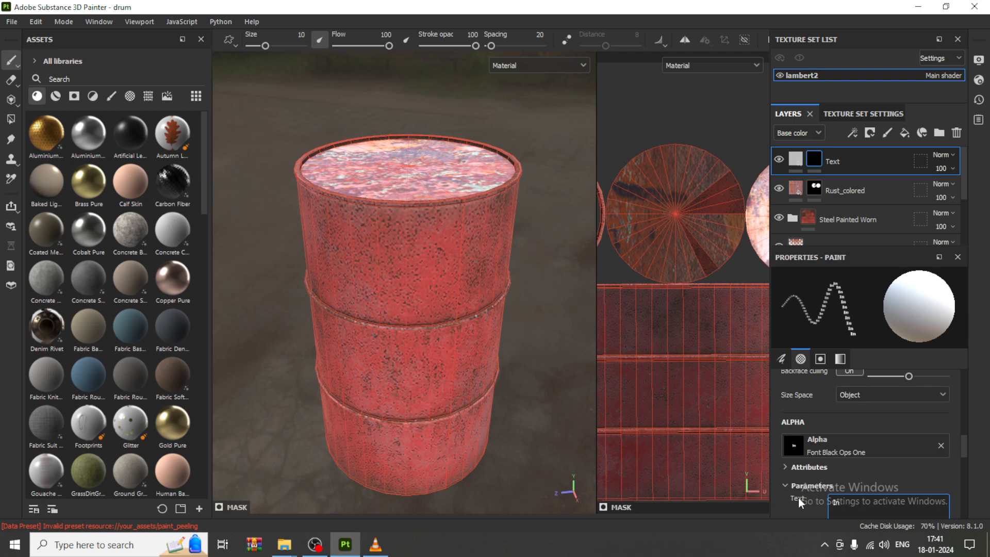
{"action": "type", "text": "dian Oil"}
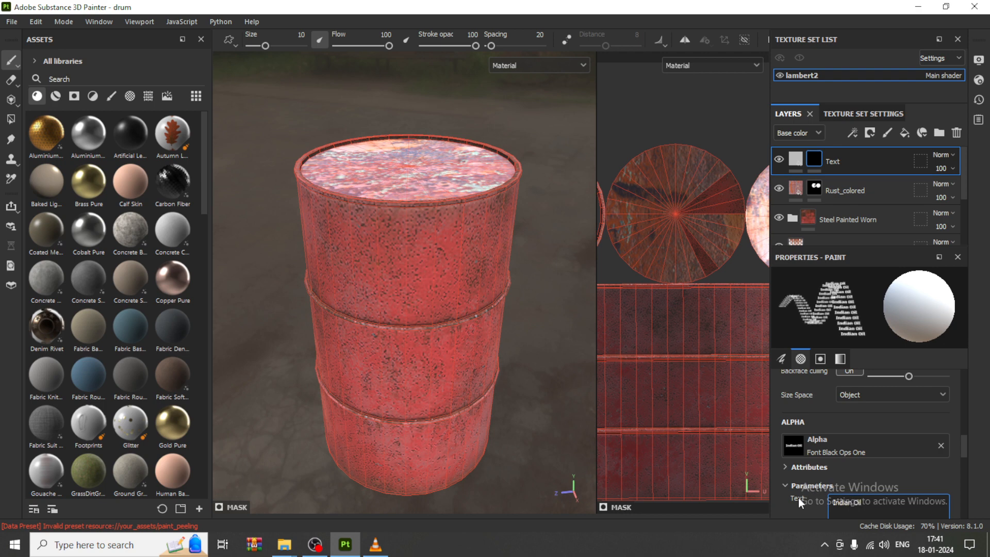
{"action": "key", "text": "Return"}
Enlarge the brush to about 82.51 and stamp the Indian Oil text once on the drum's middle section
{"action": "mouse_move", "coordinate": [447, 367]}
{"action": "right_mouse_down", "text": "ctrl"}
{"action": "mouse_move", "coordinate": [513, 367]}
{"action": "mouse_move", "coordinate": [448, 364]}
{"action": "right_mouse_up", "text": "ctrl"}
{"action": "mouse_move", "coordinate": [444, 364]}
{"action": "left_mouse_down", "text": "alt"}
{"action": "mouse_move", "coordinate": [398, 354]}
{"action": "mouse_move", "coordinate": [420, 361]}
{"action": "left_mouse_up", "text": "alt"}
{"action": "left_click", "coordinate": [428, 364]}
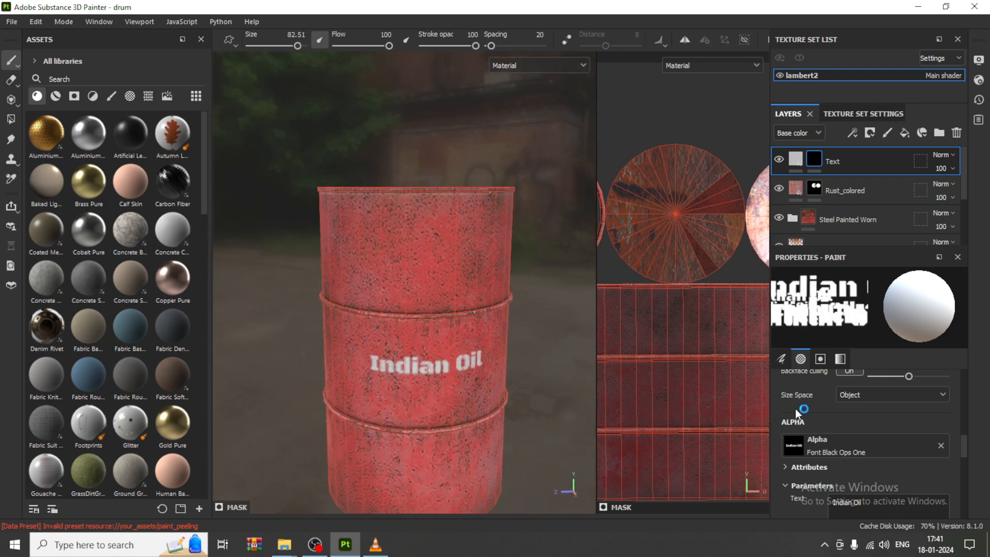
{"action": "left_click_drag", "start_coordinate": [495, 356], "coordinate": [520, 361], "text": "alt"}
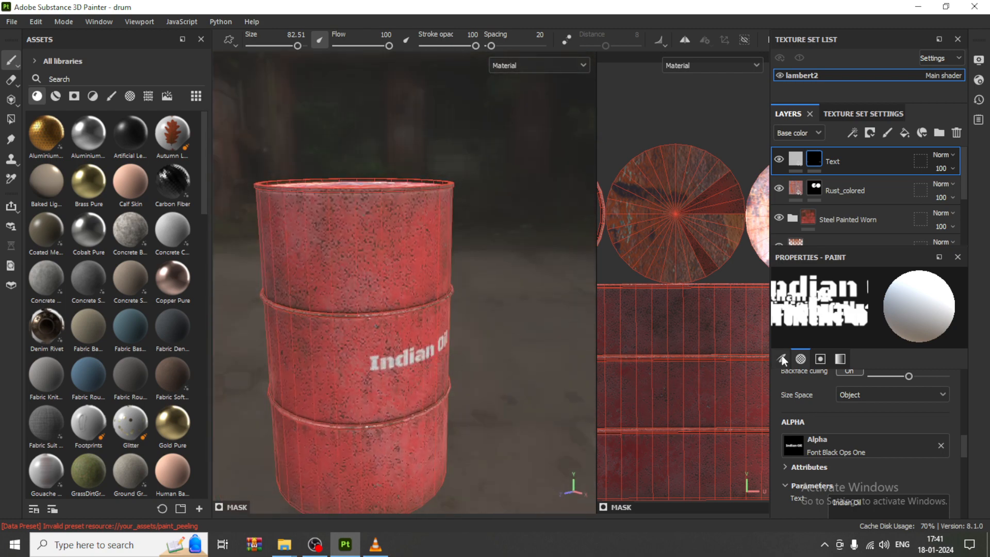
{"action": "scroll", "coordinate": [316, 407], "scroll_direction": "up", "scroll_amount": 2}
{"action": "middle_click_drag", "start_coordinate": [485, 297], "coordinate": [466, 330], "text": "alt"}
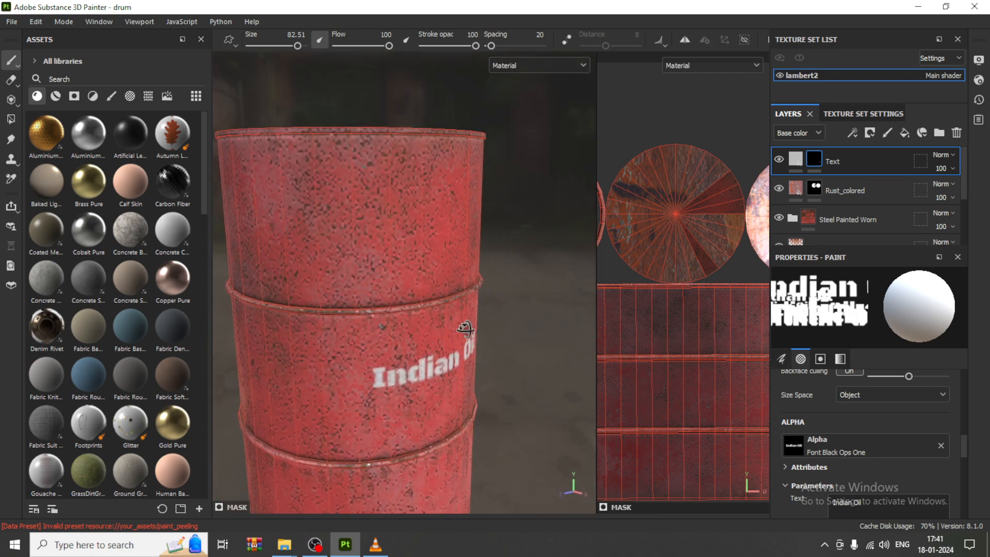
{"action": "left_click_drag", "start_coordinate": [466, 329], "coordinate": [444, 296], "text": "alt"}
{"action": "middle_click_drag", "start_coordinate": [444, 296], "coordinate": [437, 279], "text": "alt"}
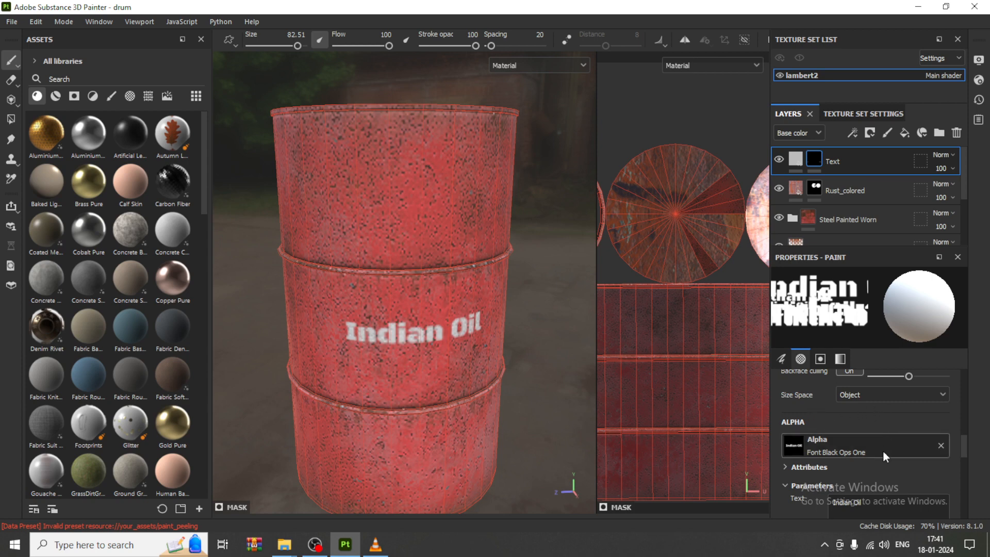
Set the Text layer's fill roughness to about 0.2259 and its height to about 0.0126
{"action": "scroll", "coordinate": [883, 451], "scroll_direction": "down", "scroll_amount": 5}
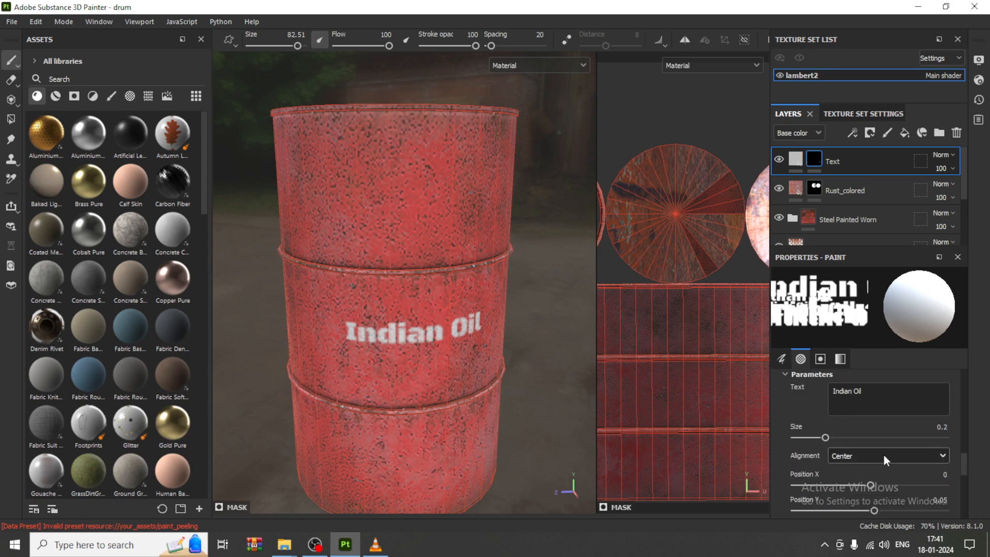
{"action": "left_click", "coordinate": [797, 158]}
{"action": "scroll", "coordinate": [866, 441], "scroll_direction": "down", "scroll_amount": 5}
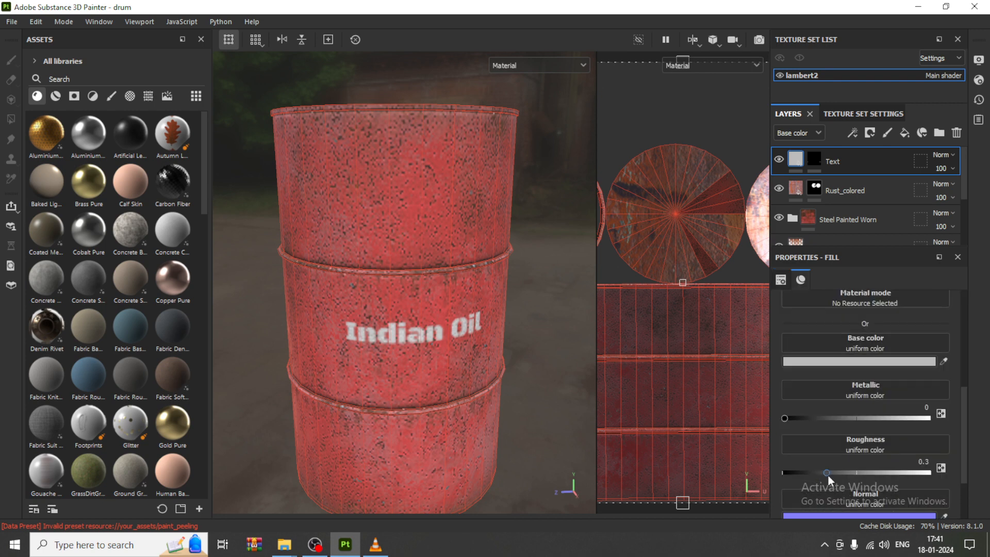
{"action": "left_click_drag", "start_coordinate": [825, 472], "coordinate": [894, 469]}
{"action": "left_click_drag", "start_coordinate": [821, 464], "coordinate": [816, 464]}
{"action": "scroll", "coordinate": [850, 470], "scroll_direction": "down", "scroll_amount": 3}
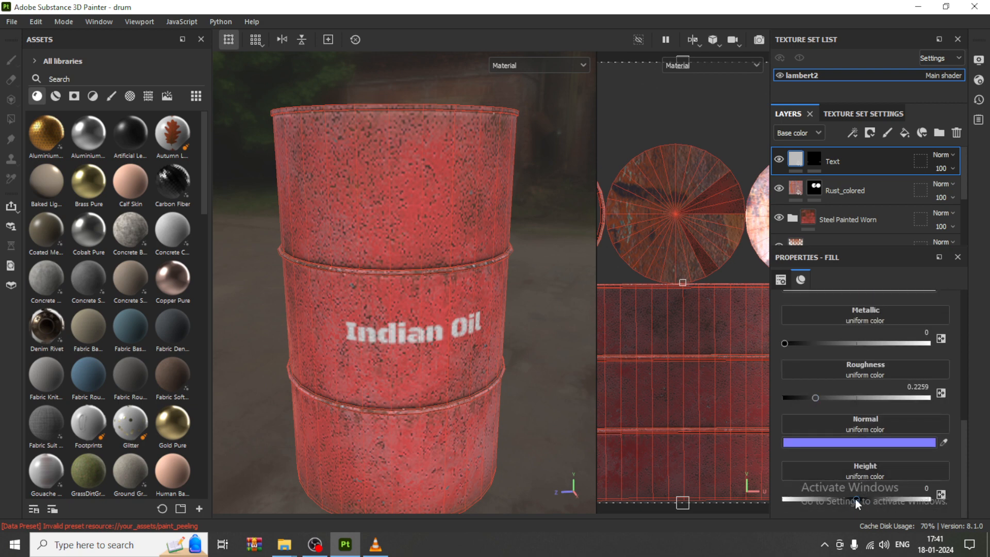
{"action": "left_click_drag", "start_coordinate": [885, 497], "coordinate": [858, 494]}
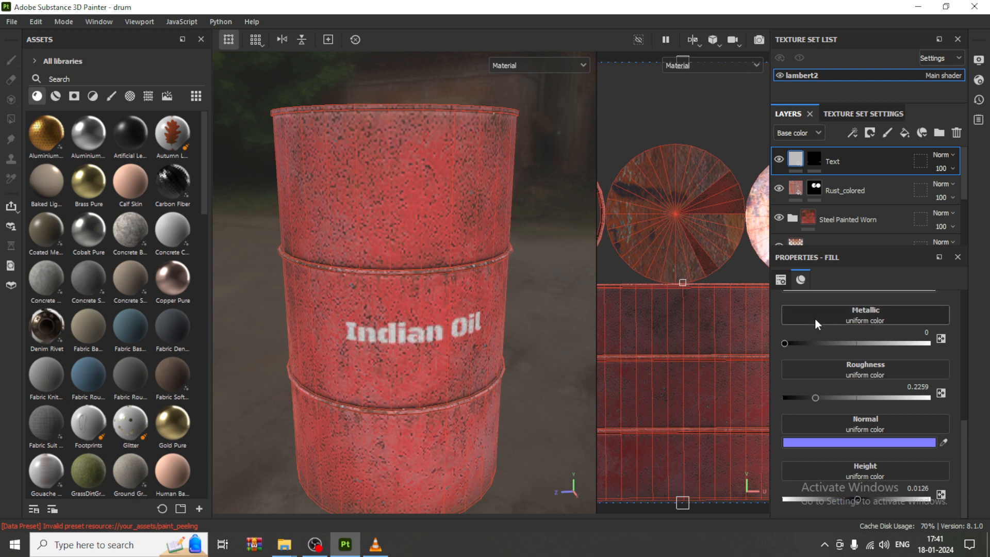
On the Text layer's mask, set the alpha text size to 0.17 and its Position X to about -0.137
{"action": "left_click_drag", "start_coordinate": [380, 270], "coordinate": [464, 309], "text": "alt"}
{"action": "double_click", "coordinate": [834, 159]}
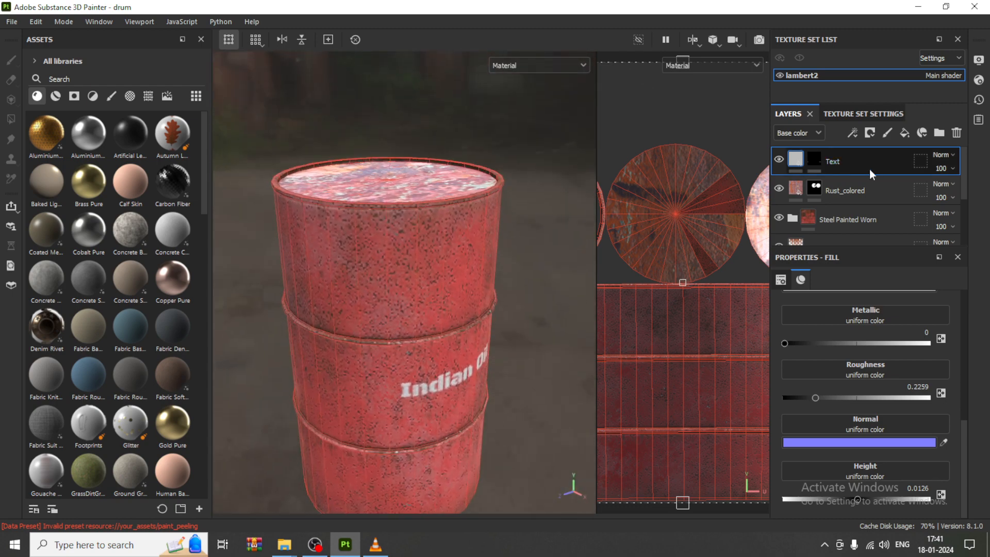
{"action": "left_click", "coordinate": [819, 157]}
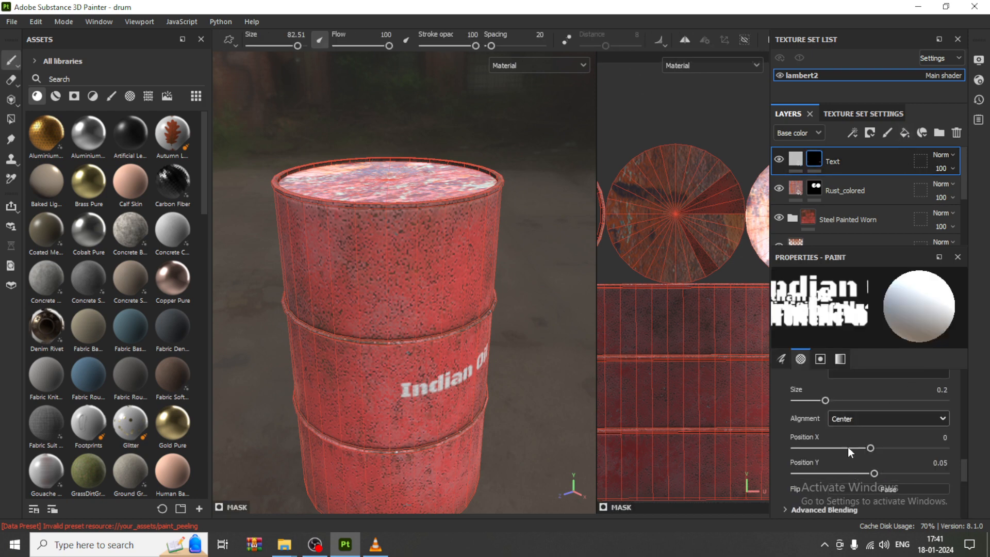
{"action": "mouse_move", "coordinate": [826, 401]}
{"action": "left_mouse_down"}
{"action": "mouse_move", "coordinate": [840, 400]}
{"action": "mouse_move", "coordinate": [822, 401]}
{"action": "left_mouse_up"}
{"action": "mouse_move", "coordinate": [869, 447]}
{"action": "left_mouse_down"}
{"action": "mouse_move", "coordinate": [894, 449]}
{"action": "mouse_move", "coordinate": [868, 446]}
{"action": "left_mouse_up"}
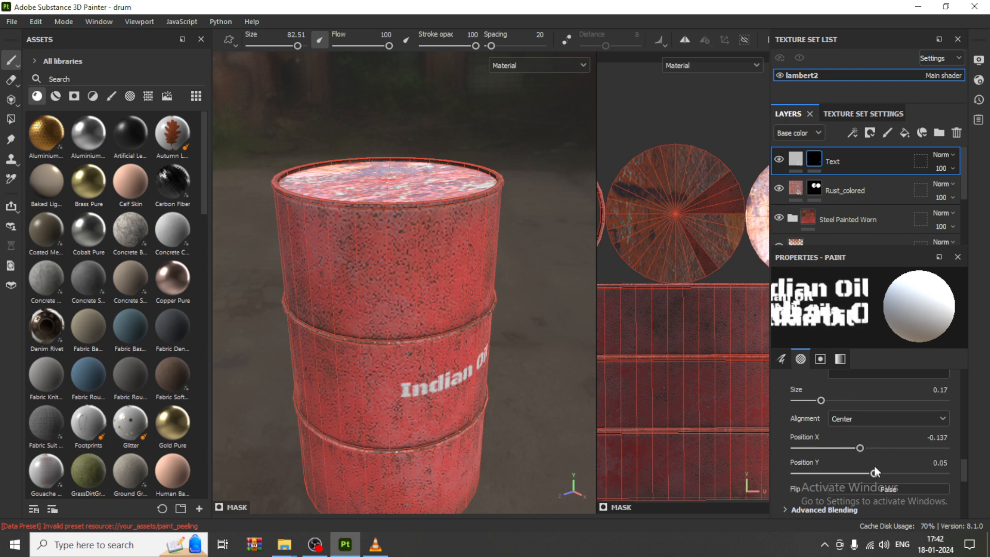
Add a new fill layer with a black mask above the Text layer
{"action": "scroll", "coordinate": [875, 466], "scroll_direction": "down", "scroll_amount": 5}
{"action": "scroll", "coordinate": [875, 460], "scroll_direction": "down", "scroll_amount": 1}
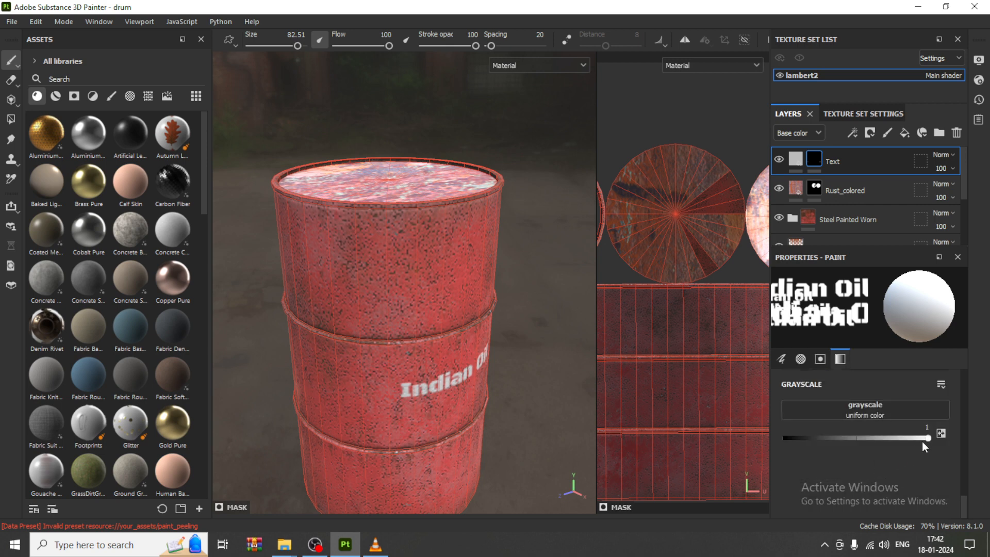
{"action": "mouse_move", "coordinate": [919, 439]}
{"action": "left_mouse_down"}
{"action": "mouse_move", "coordinate": [806, 436]}
{"action": "mouse_move", "coordinate": [931, 438]}
{"action": "left_mouse_up"}
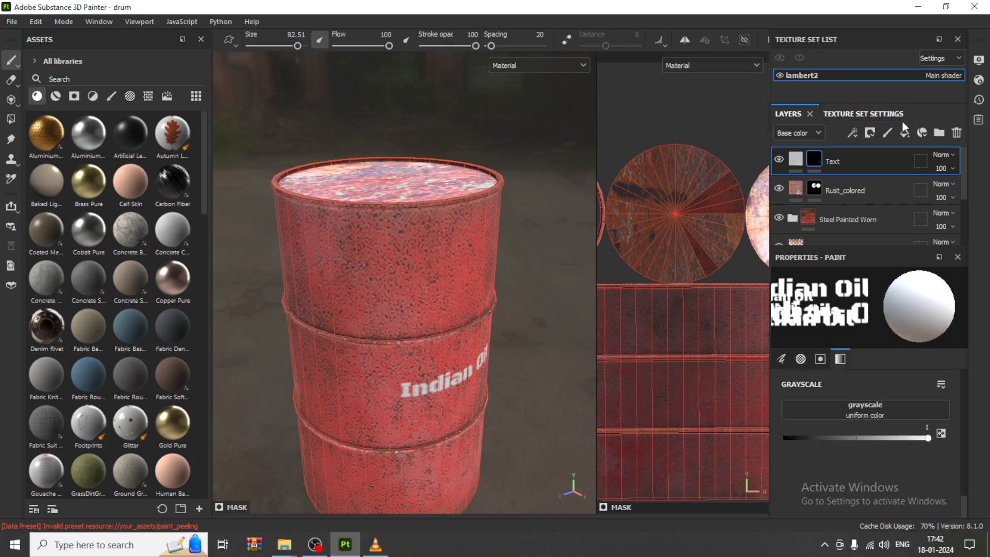
{"action": "left_click", "coordinate": [908, 135]}
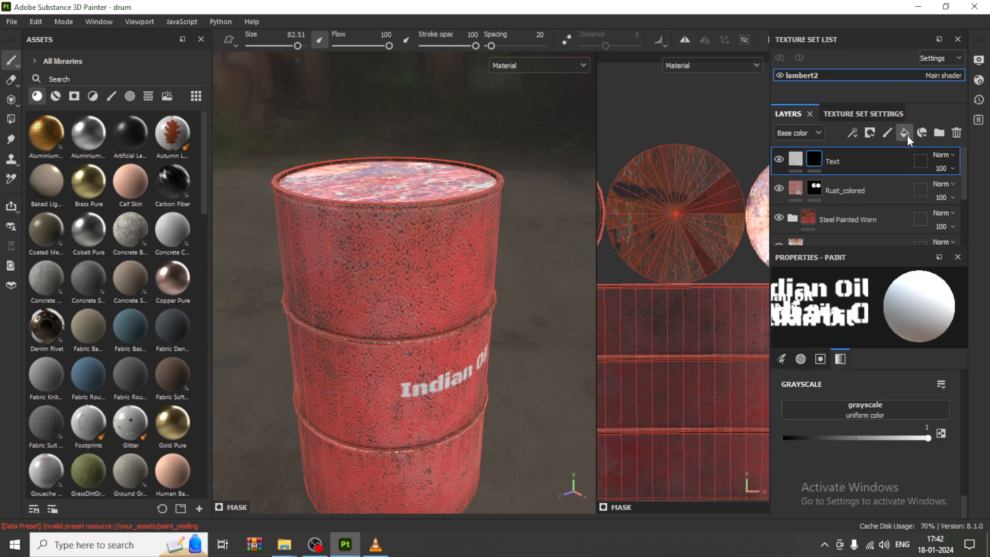
{"action": "left_click", "coordinate": [870, 132]}
{"action": "left_click", "coordinate": [897, 161]}
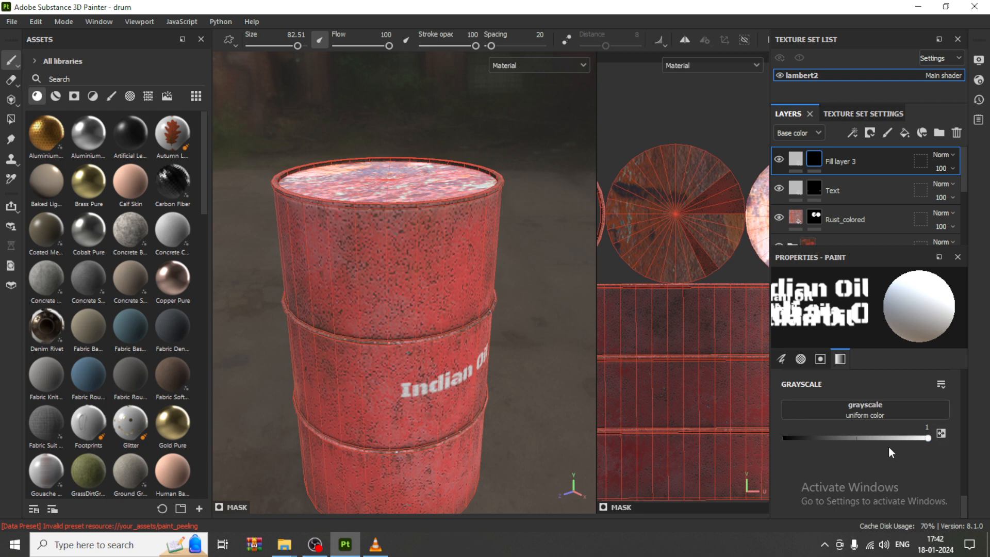
Remove the Font Black Ops One alpha from the brush used on Fill layer 3's mask
{"action": "scroll", "coordinate": [887, 438], "scroll_direction": "up", "scroll_amount": 3}
{"action": "scroll", "coordinate": [873, 419], "scroll_direction": "down", "scroll_amount": 2}
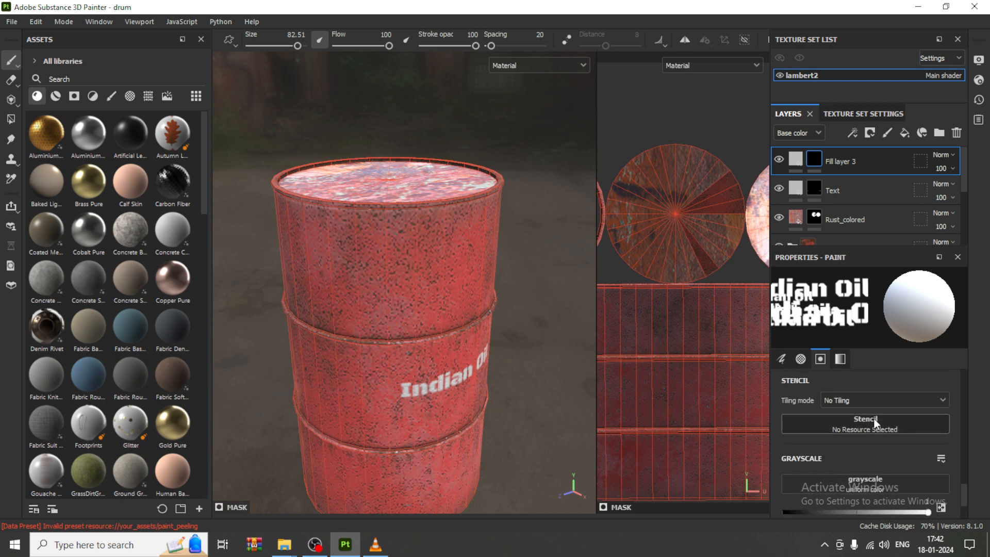
{"action": "scroll", "coordinate": [887, 443], "scroll_direction": "down", "scroll_amount": 1}
{"action": "scroll", "coordinate": [887, 441], "scroll_direction": "up", "scroll_amount": 5}
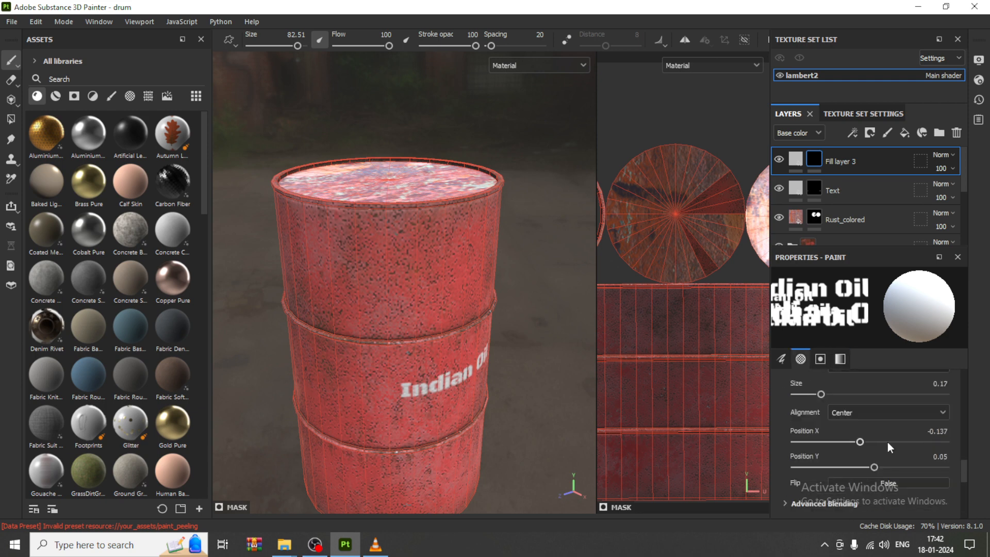
{"action": "scroll", "coordinate": [887, 441], "scroll_direction": "down", "scroll_amount": 4}
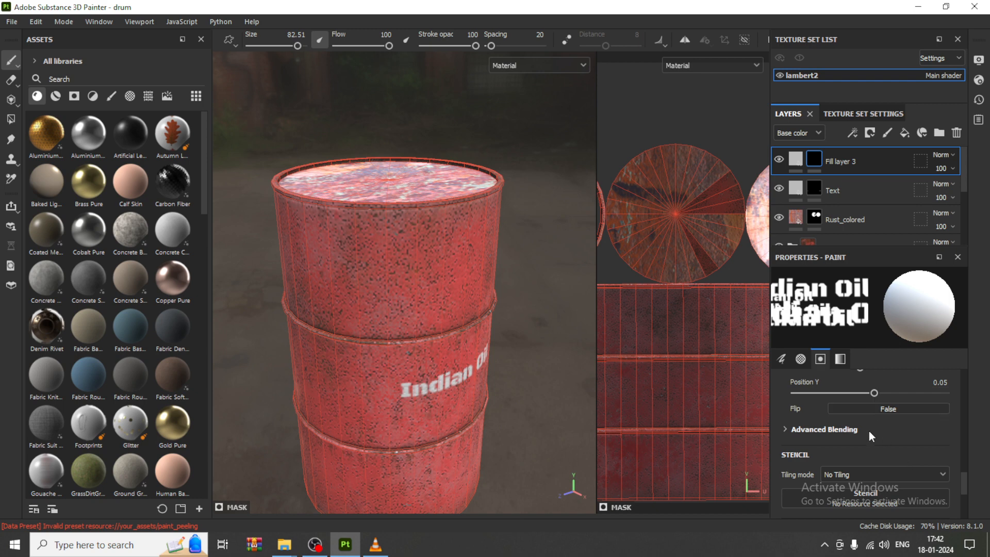
{"action": "scroll", "coordinate": [866, 444], "scroll_direction": "up", "scroll_amount": 12}
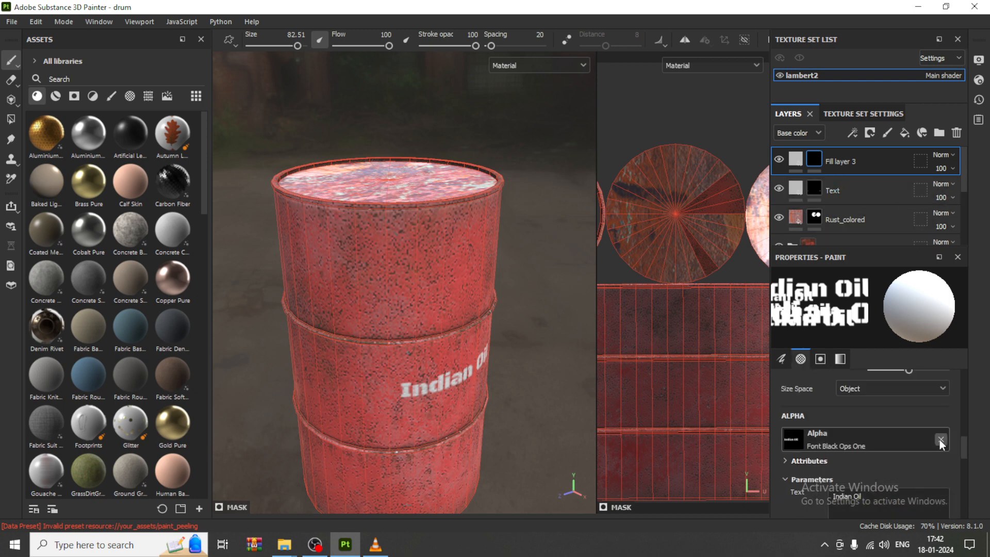
{"action": "left_click", "coordinate": [941, 439]}
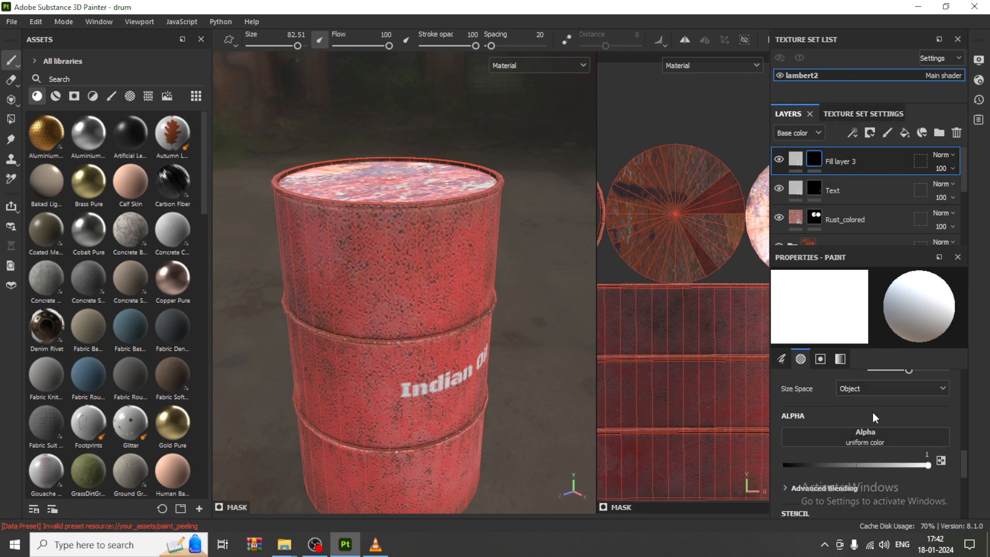
Assign the Handprint Partial Flowing alpha to the mask brush and reduce the brush size to about 54.8
{"action": "left_click", "coordinate": [876, 436]}
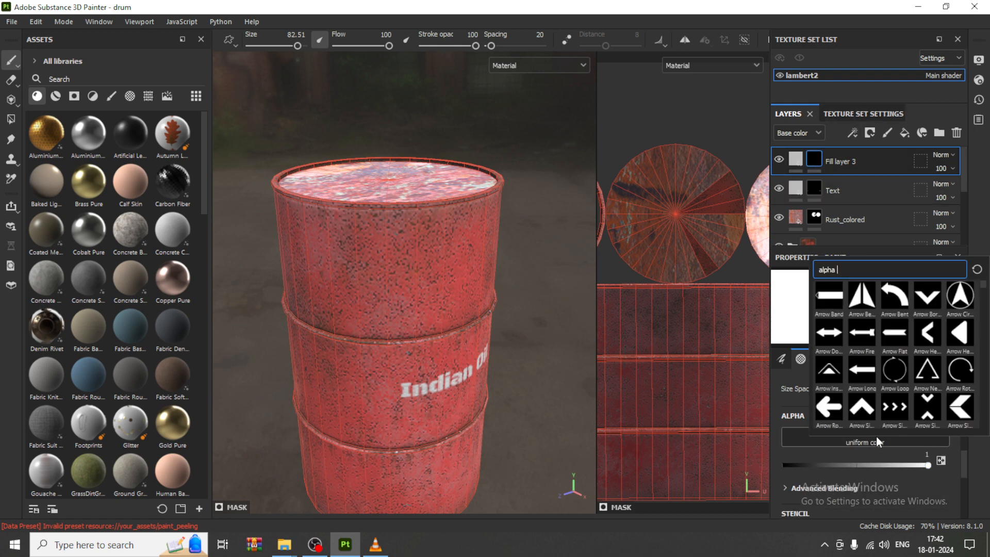
{"action": "scroll", "coordinate": [898, 371], "scroll_direction": "down", "scroll_amount": 3}
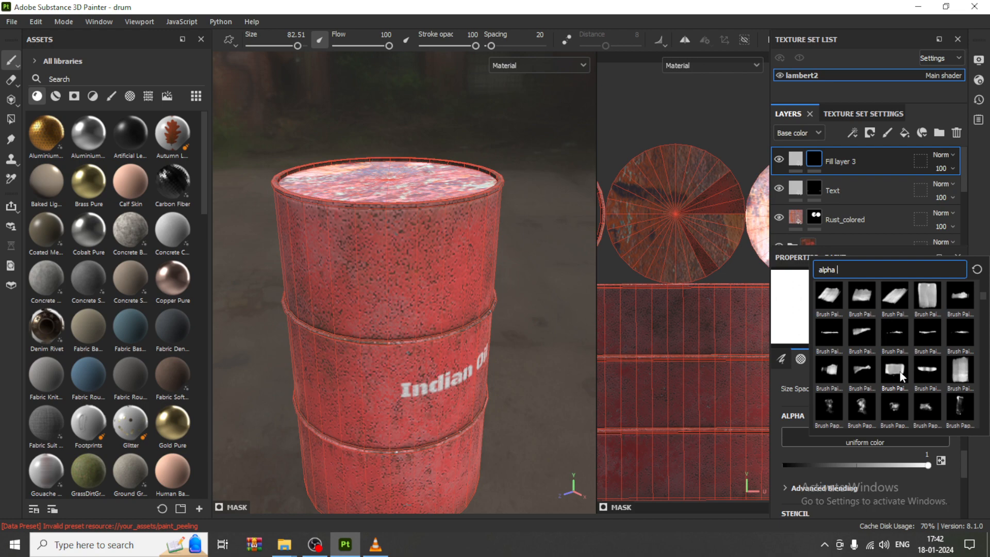
{"action": "scroll", "coordinate": [899, 371], "scroll_direction": "down", "scroll_amount": 3}
{"action": "scroll", "coordinate": [900, 370], "scroll_direction": "down", "scroll_amount": 8}
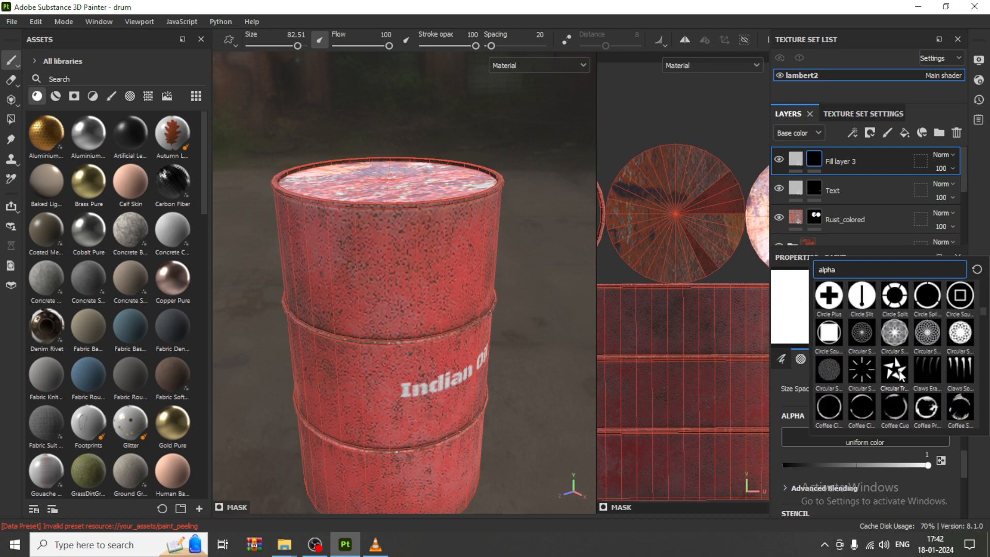
{"action": "scroll", "coordinate": [899, 370], "scroll_direction": "down", "scroll_amount": 5}
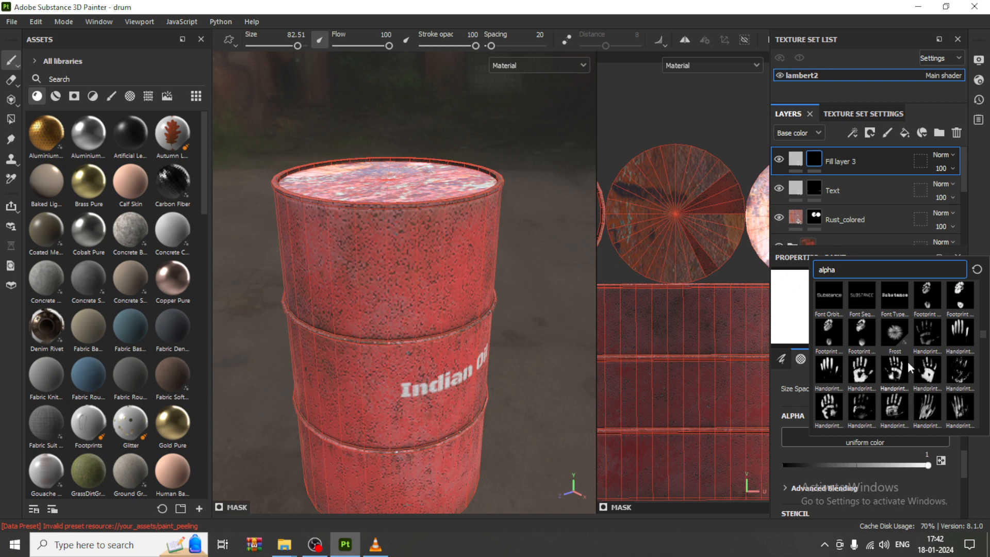
{"action": "scroll", "coordinate": [908, 361], "scroll_direction": "down", "scroll_amount": 3}
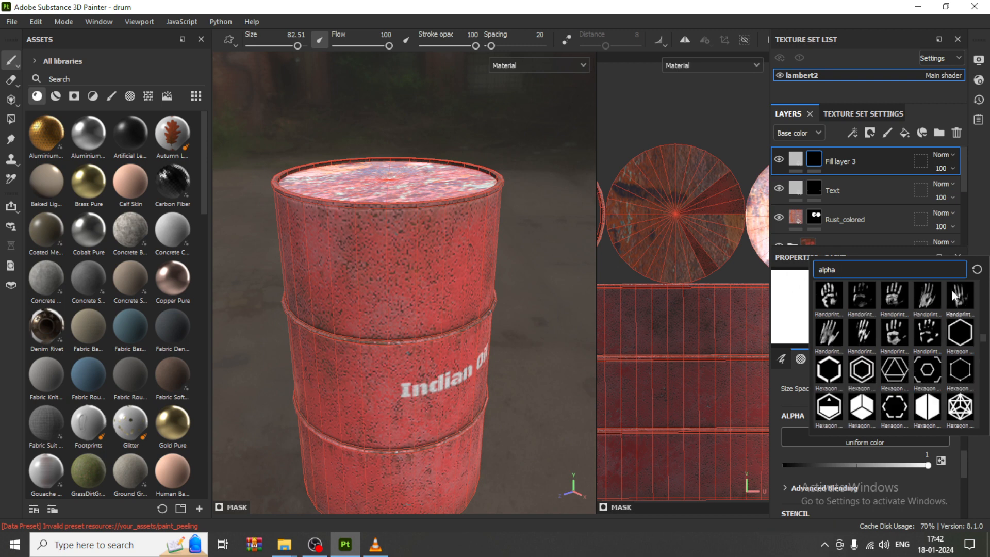
{"action": "mouse_move", "coordinate": [953, 295]}
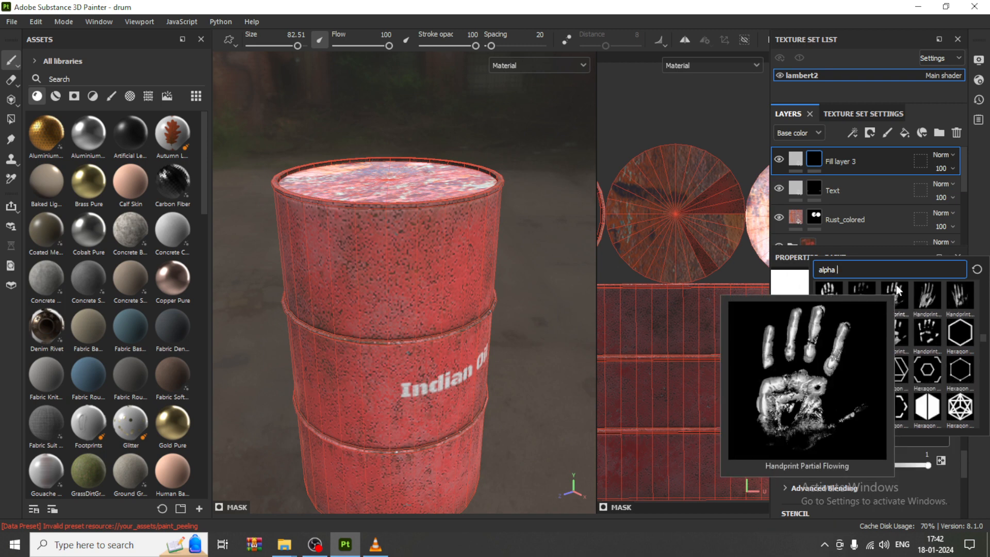
{"action": "left_click", "coordinate": [898, 290]}
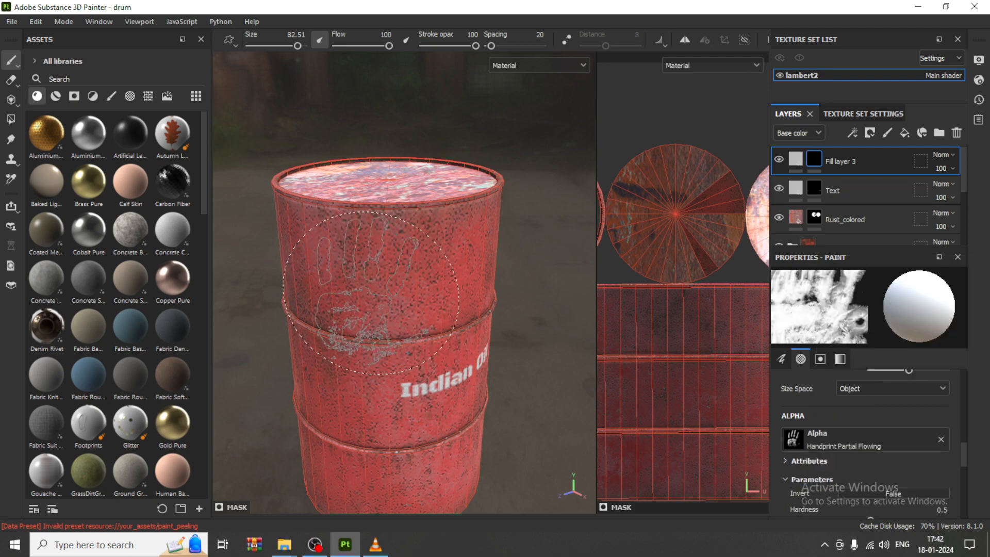
{"action": "right_click_drag", "start_coordinate": [378, 274], "coordinate": [324, 275], "text": "ctrl"}
Set Fill layer 3's base color to a very dark red, hex 280202
{"action": "scroll", "coordinate": [880, 417], "scroll_direction": "down", "scroll_amount": 3}
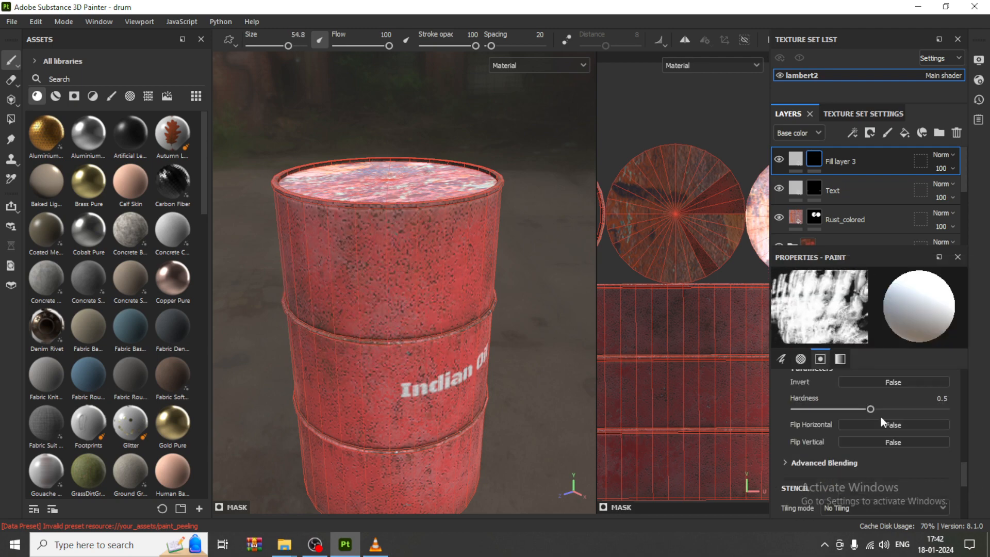
{"action": "scroll", "coordinate": [881, 416], "scroll_direction": "down", "scroll_amount": 5}
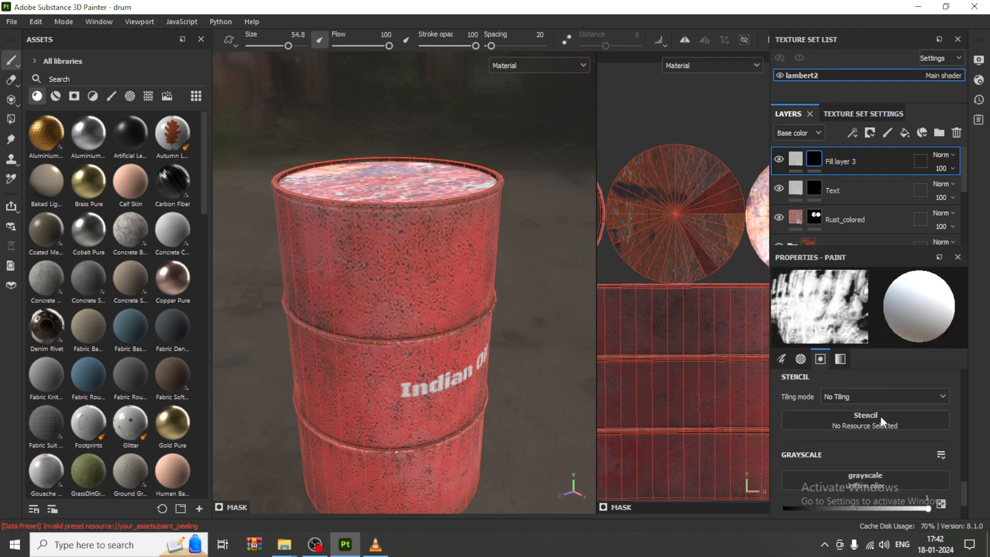
{"action": "left_click", "coordinate": [795, 160]}
{"action": "scroll", "coordinate": [860, 330], "scroll_direction": "up", "scroll_amount": 2}
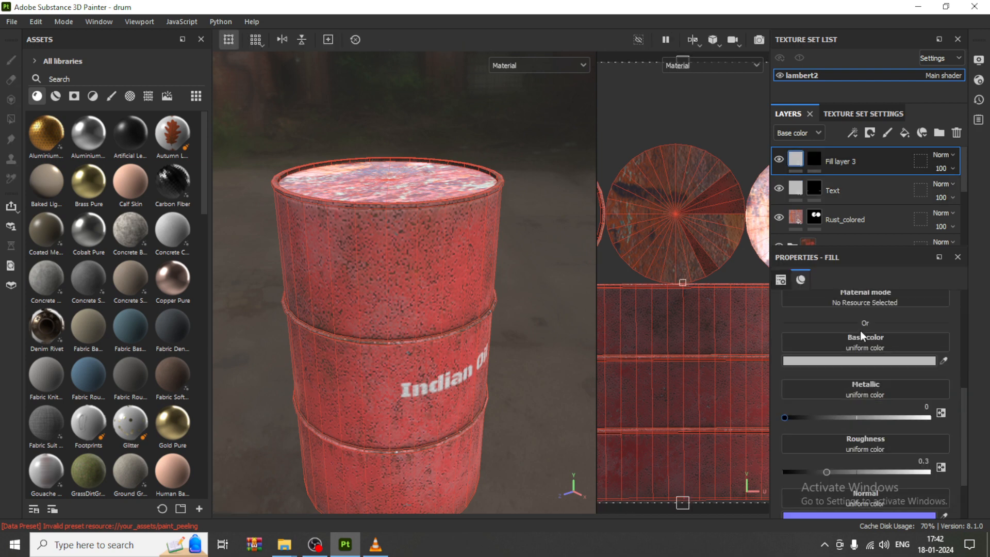
{"action": "left_click", "coordinate": [866, 360]}
{"action": "left_click", "coordinate": [834, 344]}
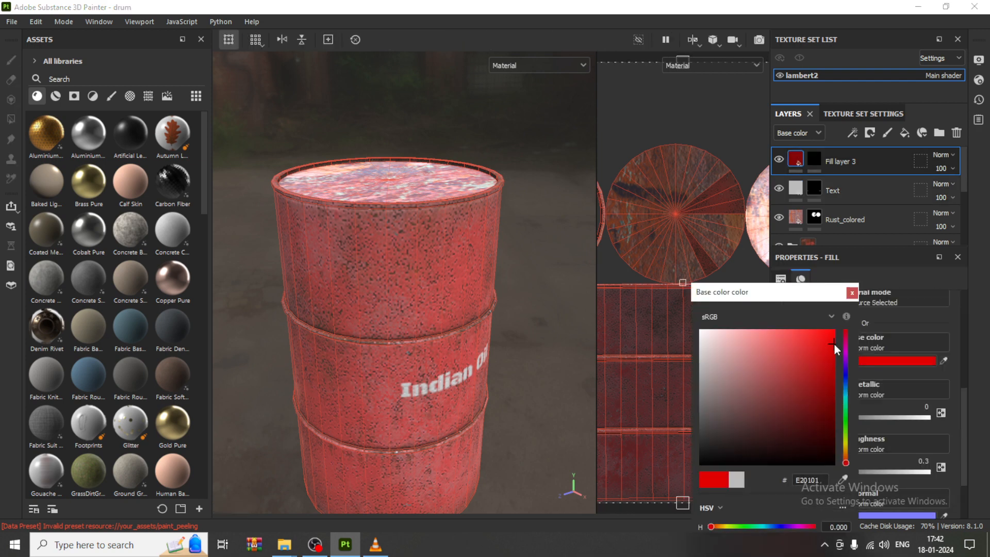
{"action": "left_click_drag", "start_coordinate": [826, 387], "coordinate": [824, 433]}
{"action": "left_click", "coordinate": [866, 163]}
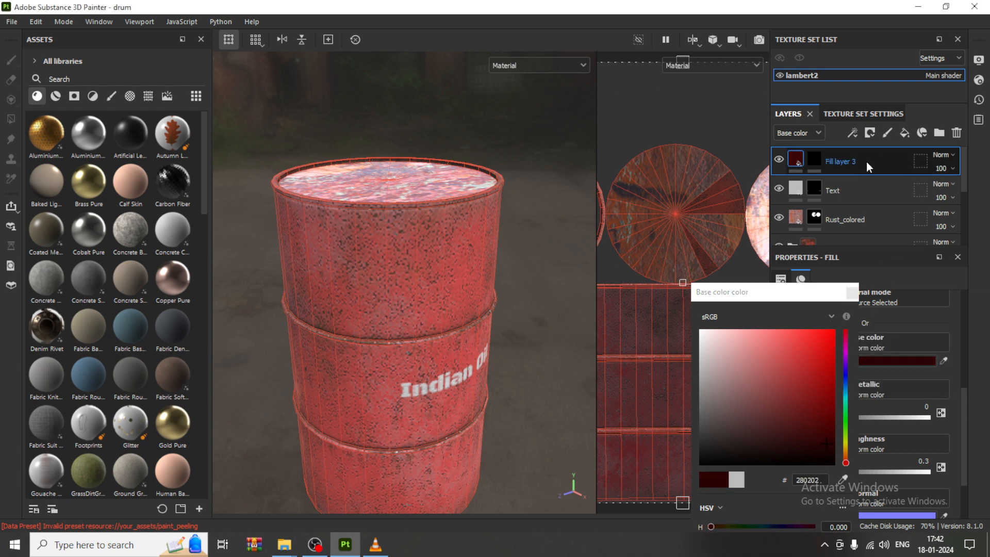
Stamp the handprint once in Fill layer 3's mask on the drum's upper section, diagonally above the Indian Oil lettering
{"action": "left_click", "coordinate": [813, 161]}
{"action": "left_click", "coordinate": [340, 274]}
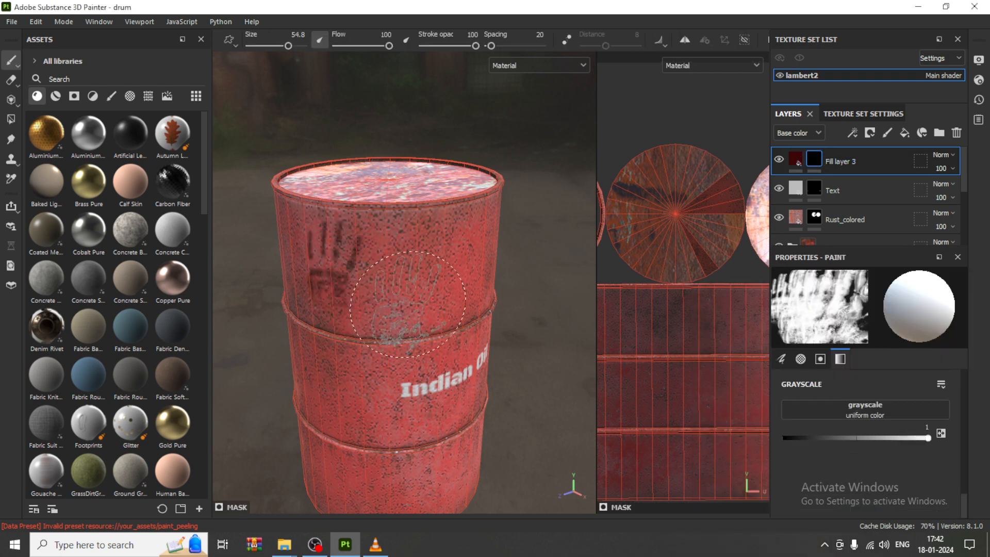
{"action": "scroll", "coordinate": [398, 278], "scroll_direction": "up", "scroll_amount": 4}
{"action": "scroll", "coordinate": [444, 268], "scroll_direction": "down", "scroll_amount": 4}
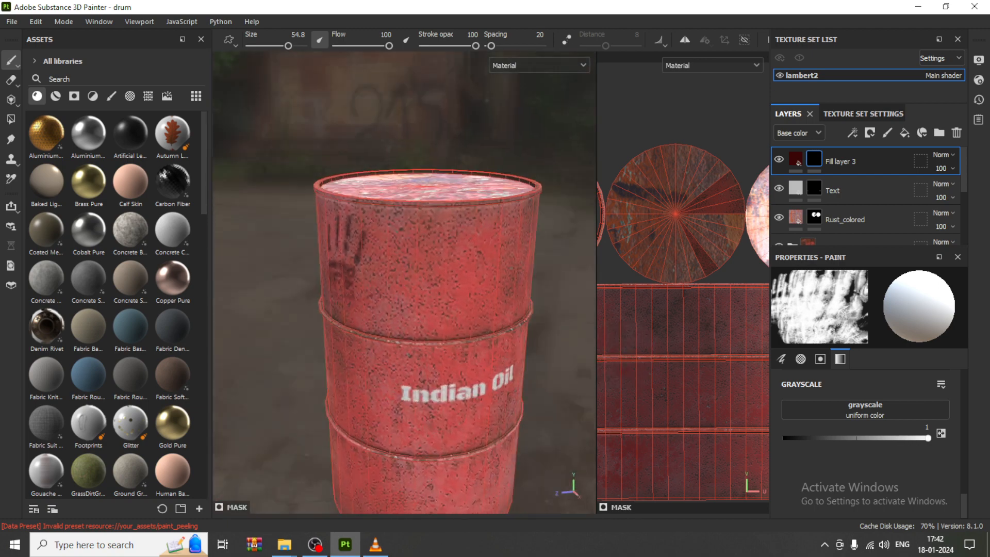
{"action": "left_click_drag", "start_coordinate": [543, 328], "coordinate": [485, 294], "text": "alt"}
{"action": "middle_click_drag", "start_coordinate": [506, 292], "coordinate": [369, 274], "text": "alt"}
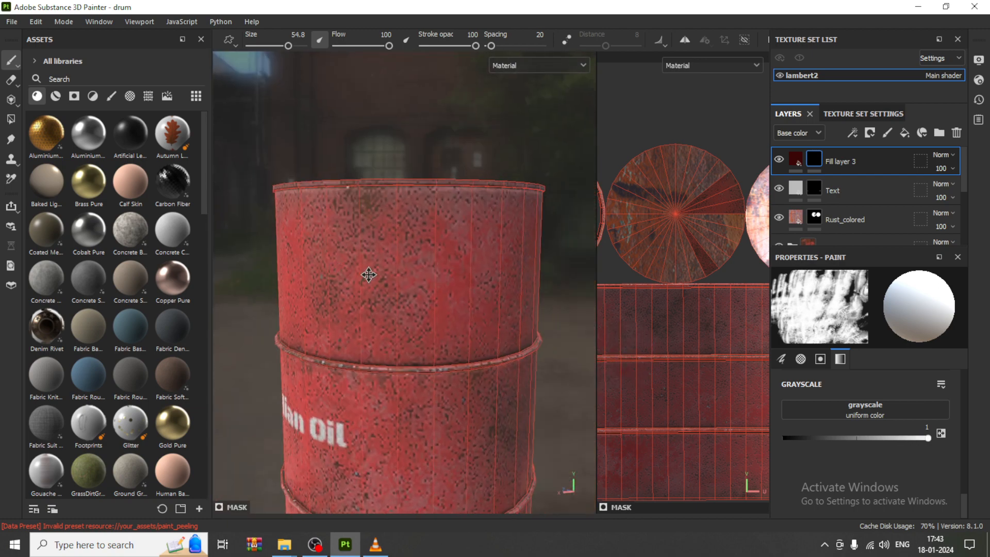
{"action": "mouse_move", "coordinate": [497, 287]}
{"action": "left_mouse_down", "text": "alt"}
{"action": "mouse_move", "coordinate": [381, 278]}
{"action": "mouse_move", "coordinate": [419, 273]}
{"action": "left_mouse_up", "text": "alt"}
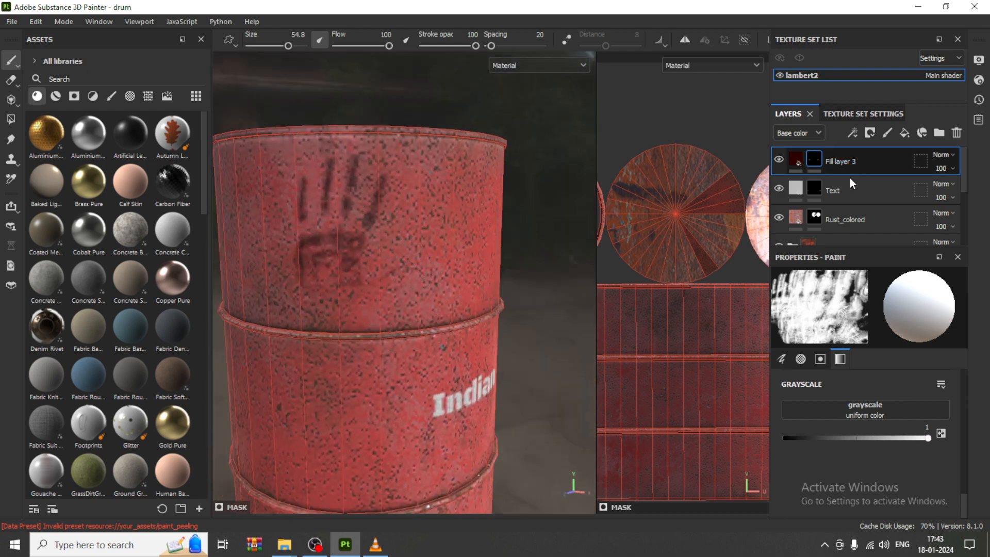
{"action": "left_click", "coordinate": [856, 136]}
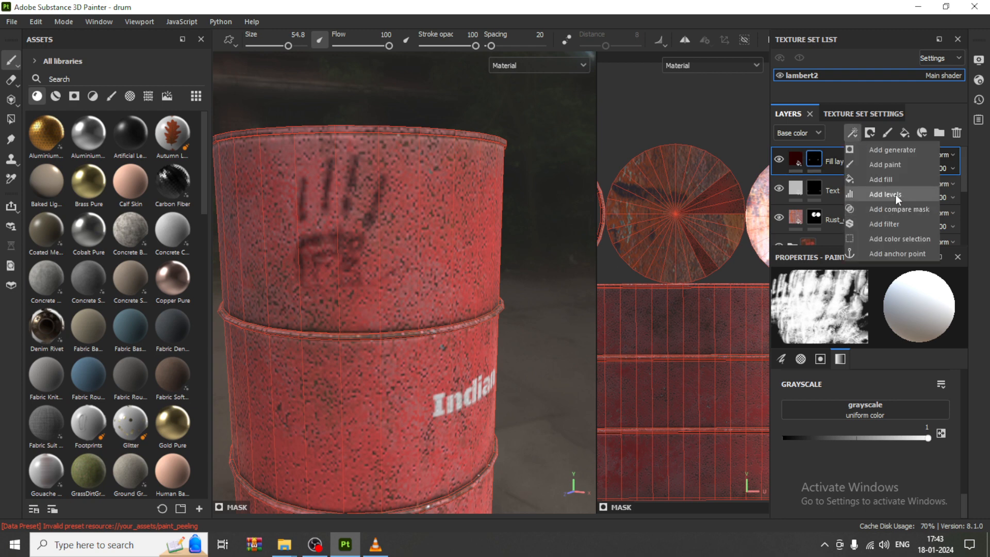
{"action": "left_click", "coordinate": [895, 223]}
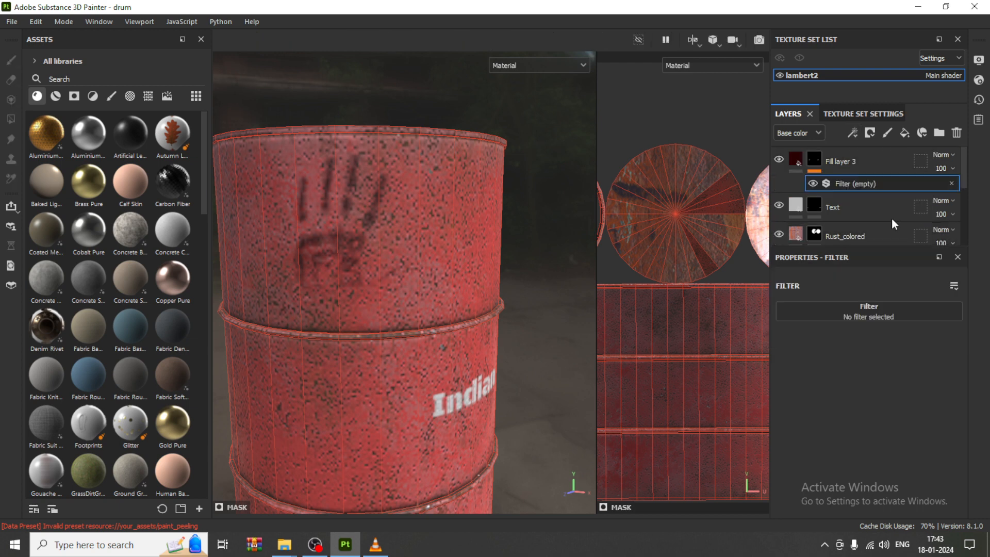
{"action": "left_click", "coordinate": [877, 309]}
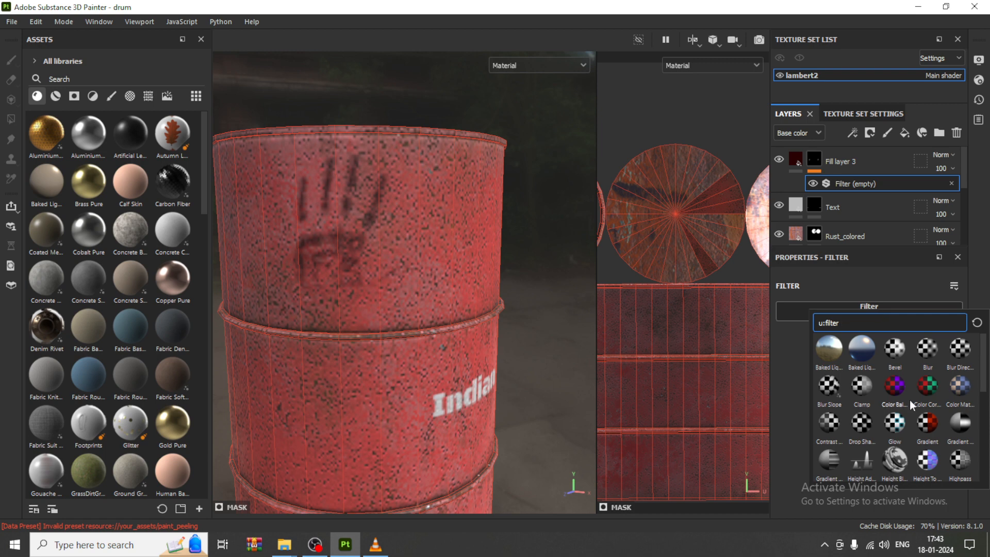
{"action": "mouse_move", "coordinate": [924, 432]}
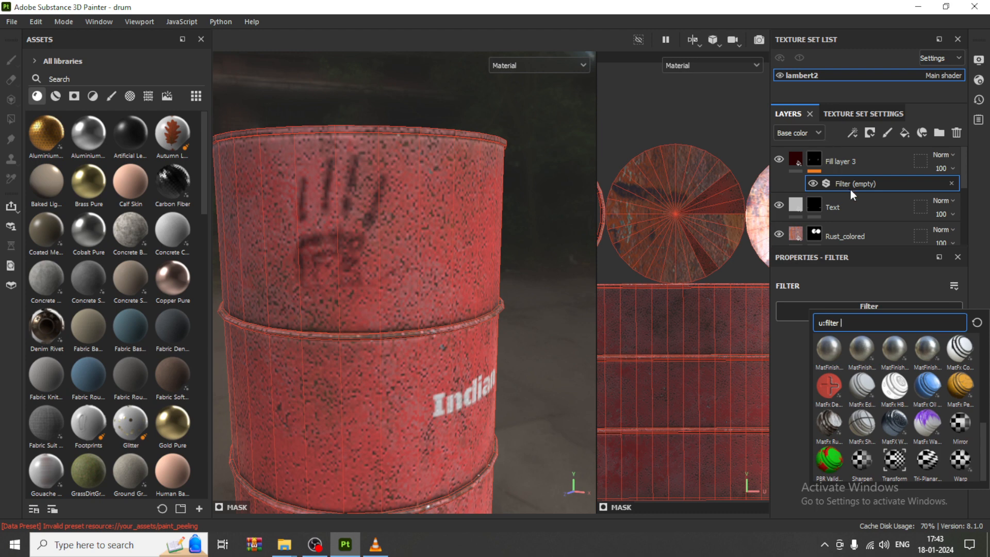
{"action": "left_click", "coordinate": [952, 184]}
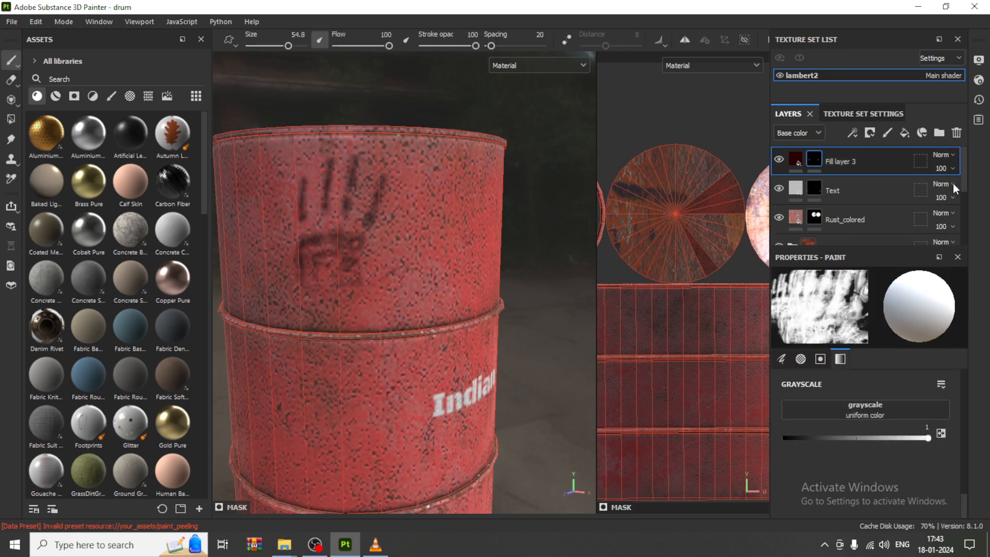
Add another fill layer with a black mask above Fill layer 3
{"action": "left_click", "coordinate": [905, 135]}
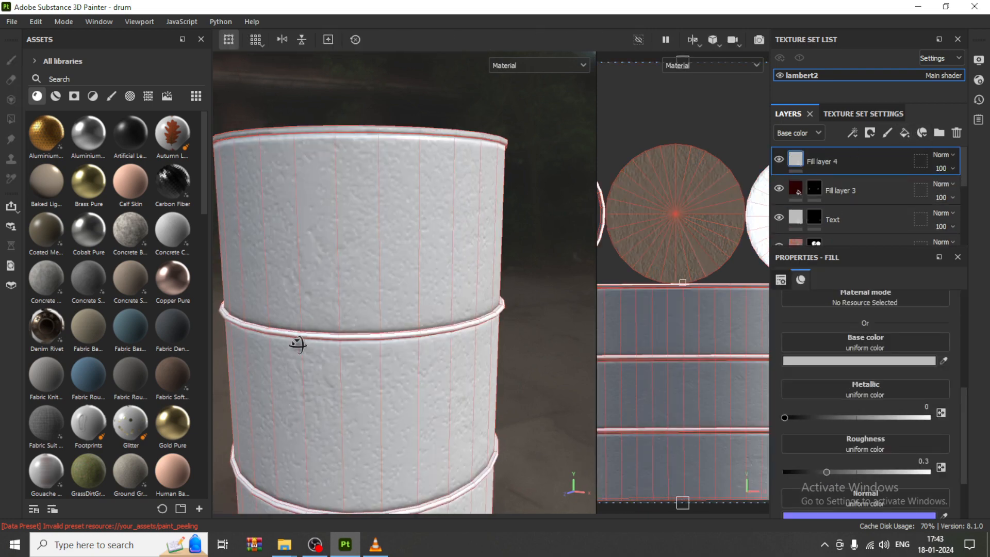
{"action": "left_click_drag", "start_coordinate": [298, 345], "coordinate": [356, 284], "text": "alt"}
{"action": "left_click", "coordinate": [870, 133]}
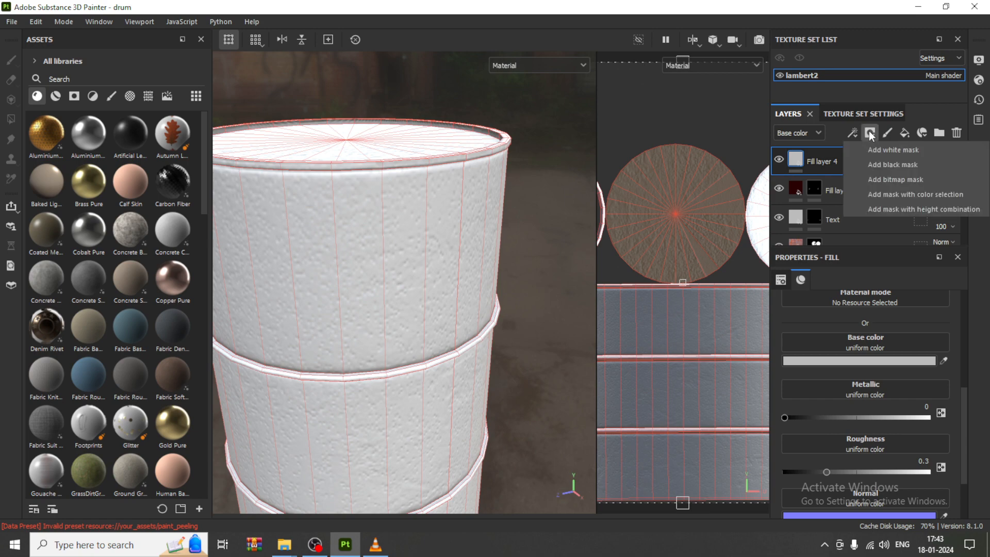
{"action": "left_click", "coordinate": [909, 163]}
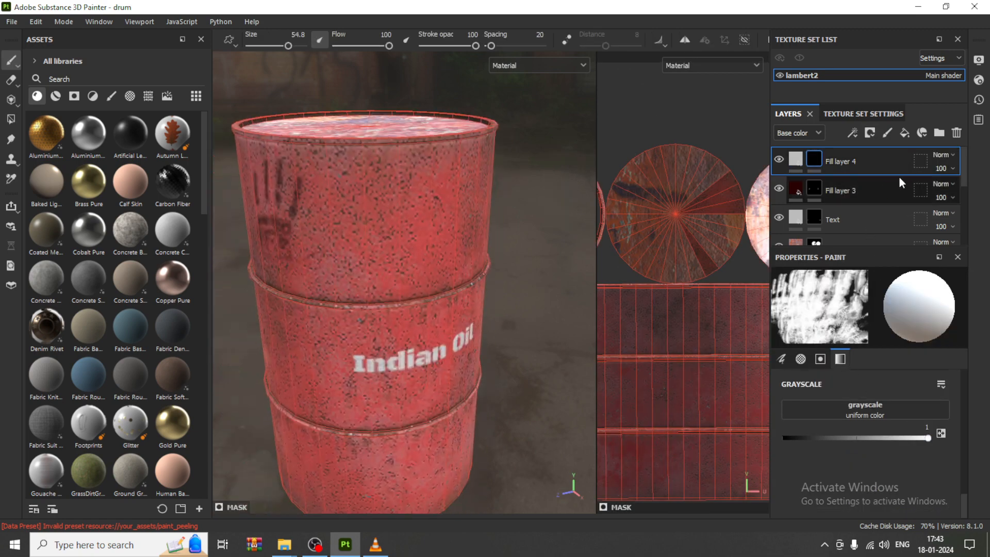
Add a filter effect to Fill layer 4's mask and try assigning a MatFx filter to it
{"action": "left_click", "coordinate": [856, 135]}
{"action": "left_click", "coordinate": [814, 161]}
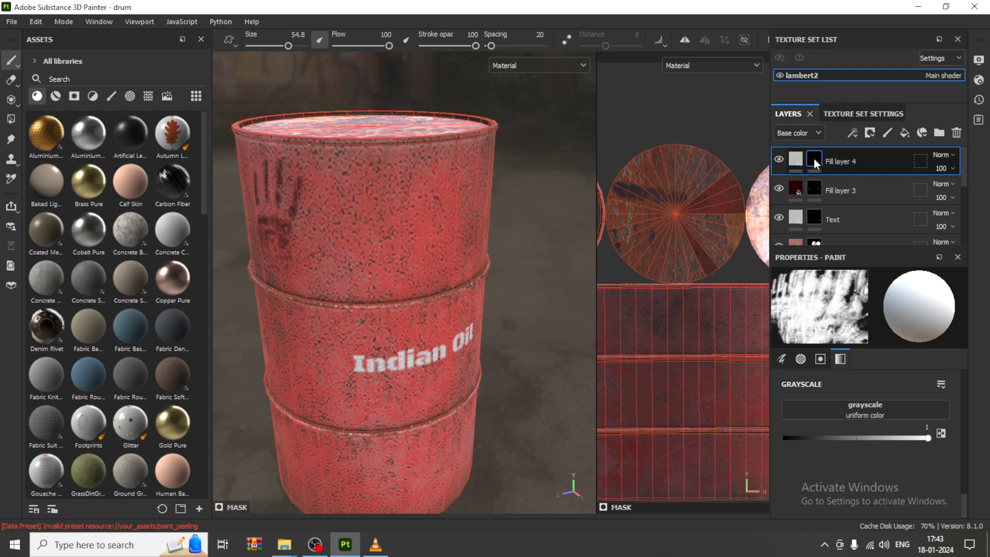
{"action": "left_click", "coordinate": [856, 133]}
{"action": "left_click", "coordinate": [893, 226]}
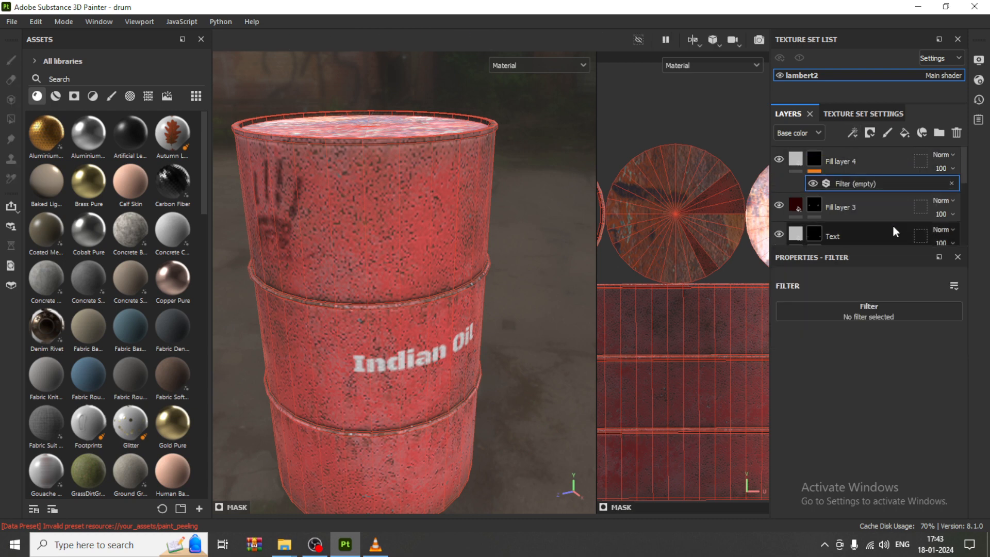
{"action": "left_click", "coordinate": [874, 309]}
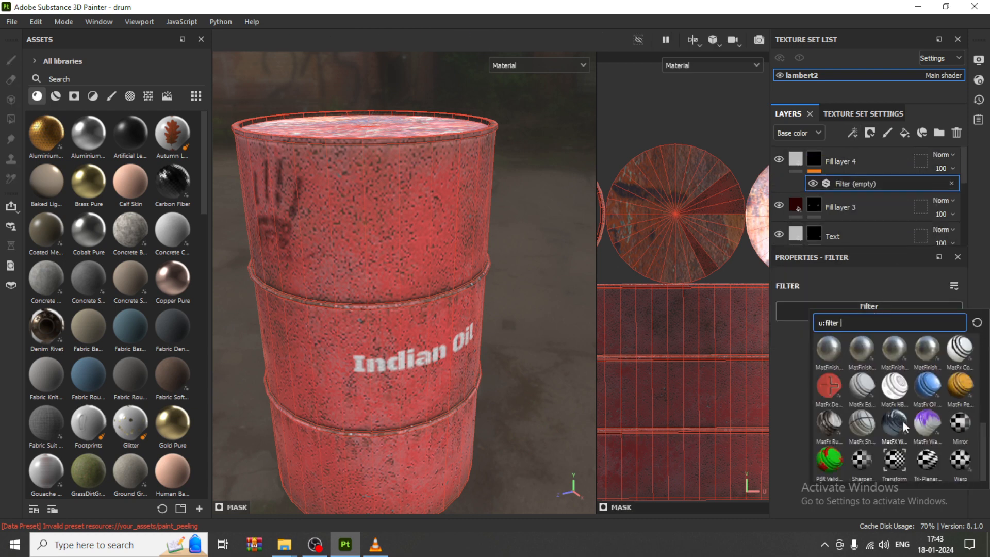
{"action": "left_click", "coordinate": [962, 386]}
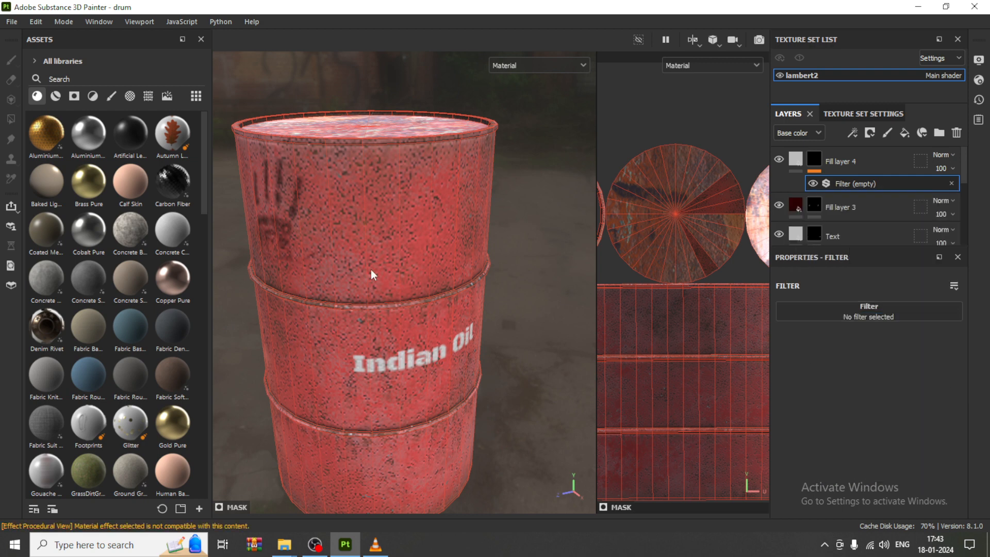
Try other MatFx material effects in the empty filter on Fill layer 4's mask
{"action": "middle_click_drag", "start_coordinate": [402, 231], "coordinate": [434, 218], "text": "alt"}
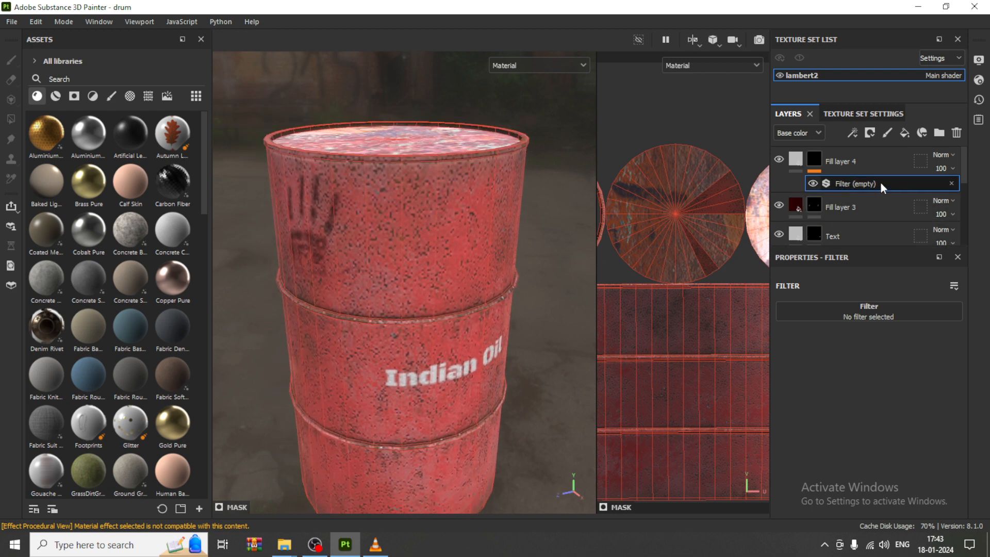
{"action": "left_click", "coordinate": [815, 160]}
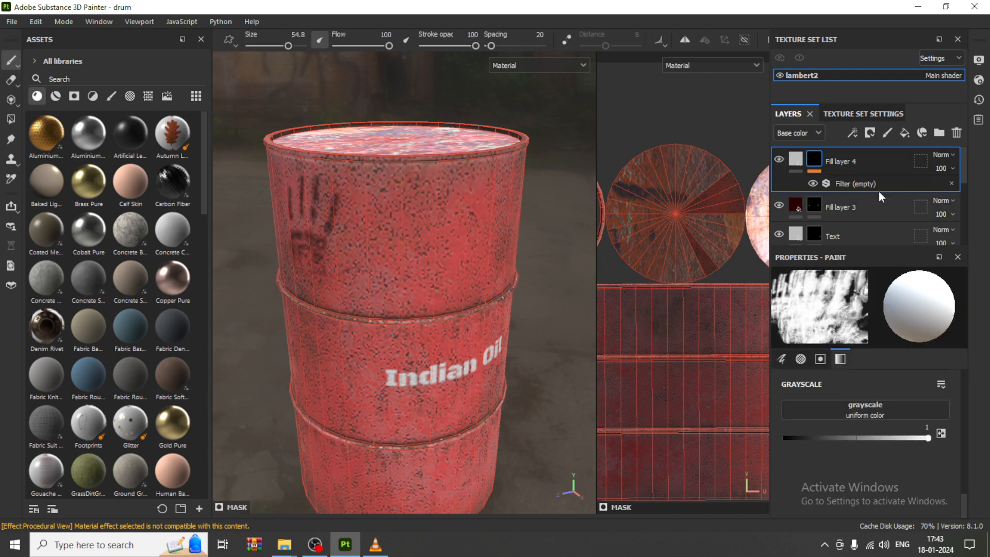
{"action": "left_click", "coordinate": [855, 184]}
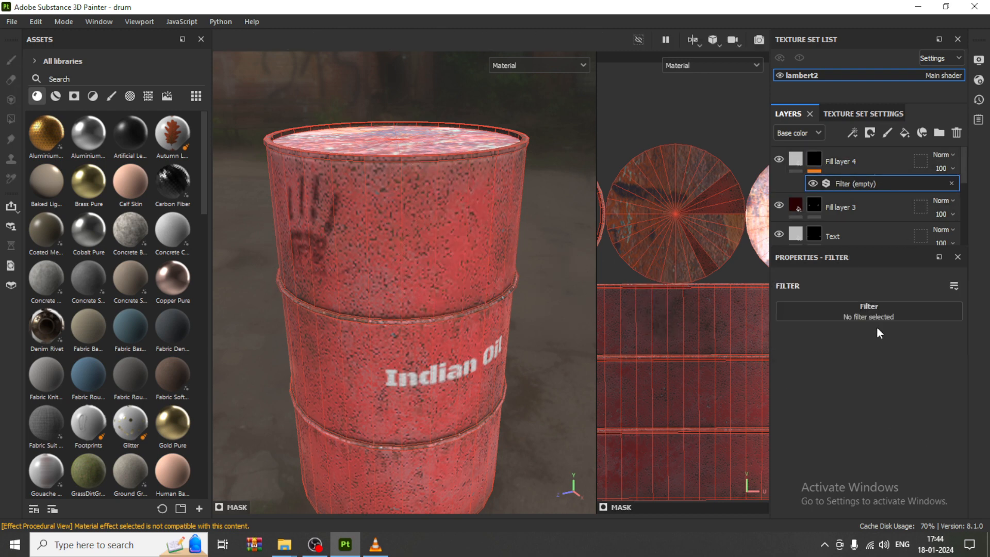
{"action": "left_click", "coordinate": [883, 312]}
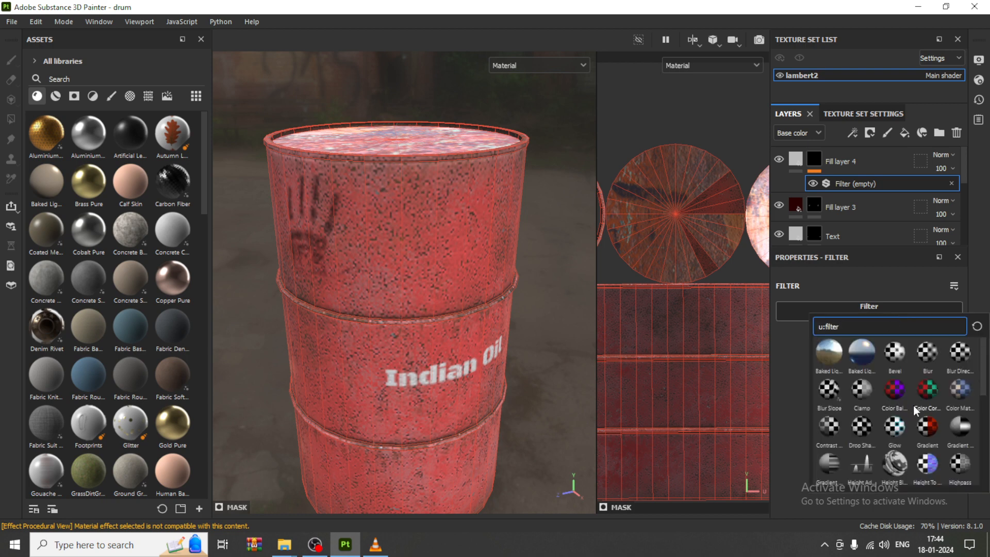
{"action": "scroll", "coordinate": [914, 405], "scroll_direction": "down", "scroll_amount": 5}
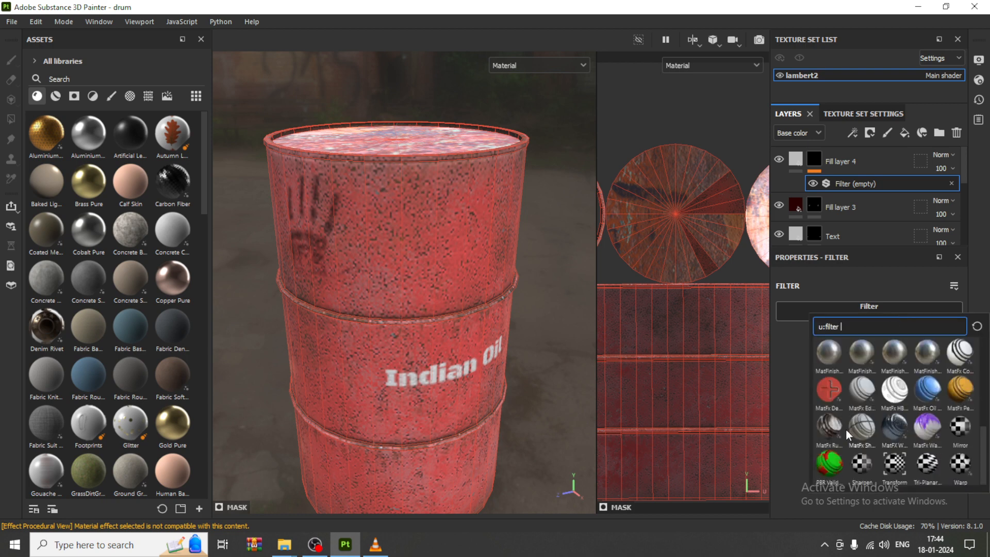
{"action": "left_click", "coordinate": [831, 426]}
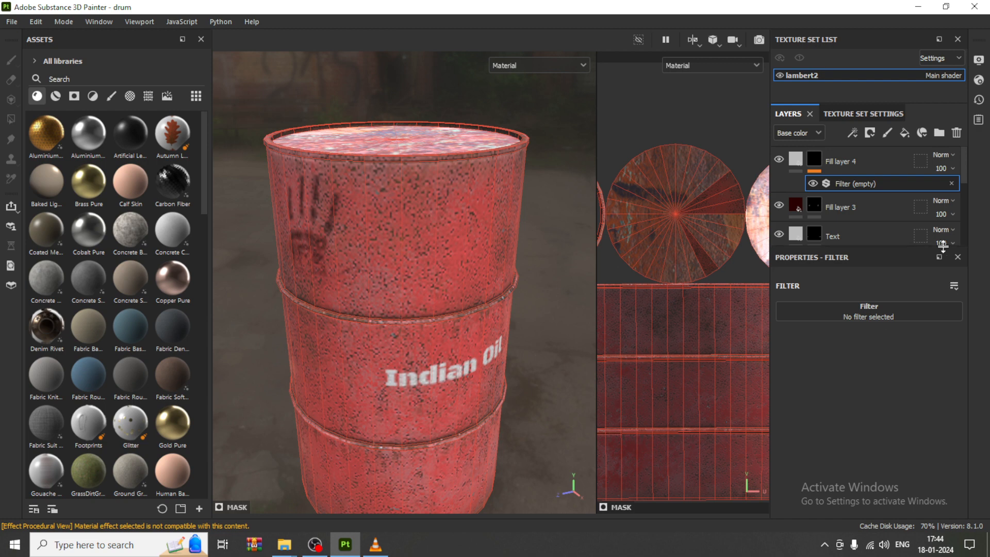
{"action": "left_click", "coordinate": [869, 306]}
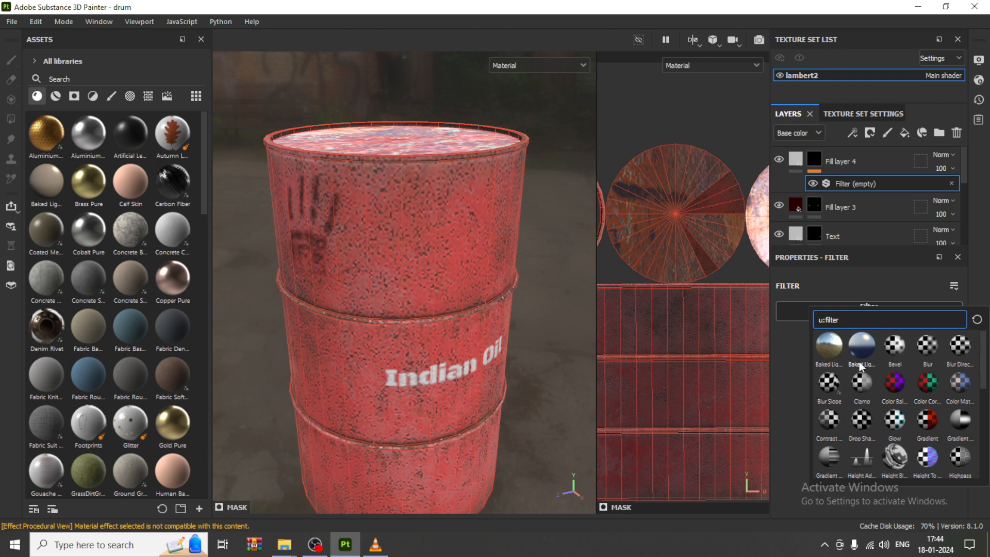
{"action": "scroll", "coordinate": [877, 388], "scroll_direction": "down", "scroll_amount": 3}
{"action": "left_click", "coordinate": [913, 423]}
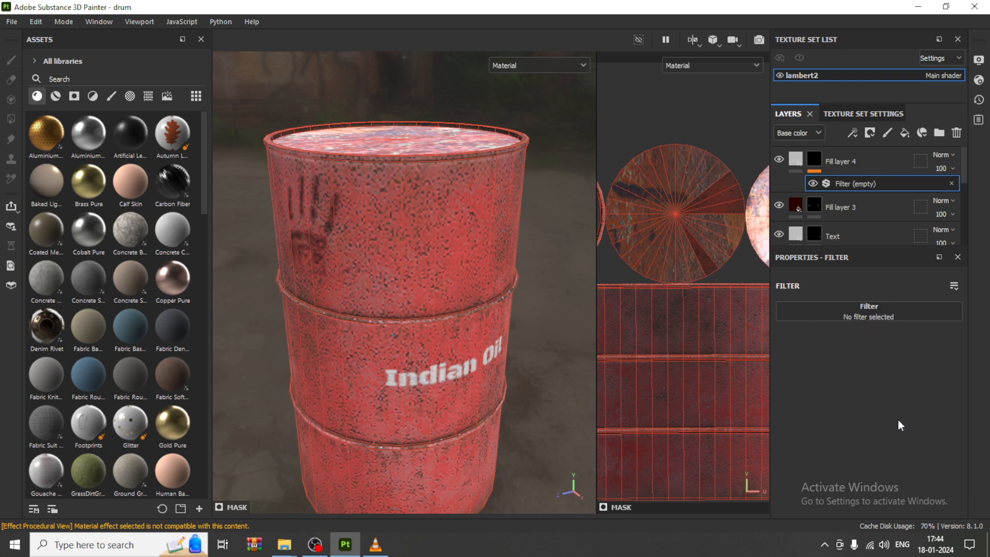
Try the Transform filter on Fill layer 4's mask and clear it from the filter slot
{"action": "left_click", "coordinate": [884, 312]}
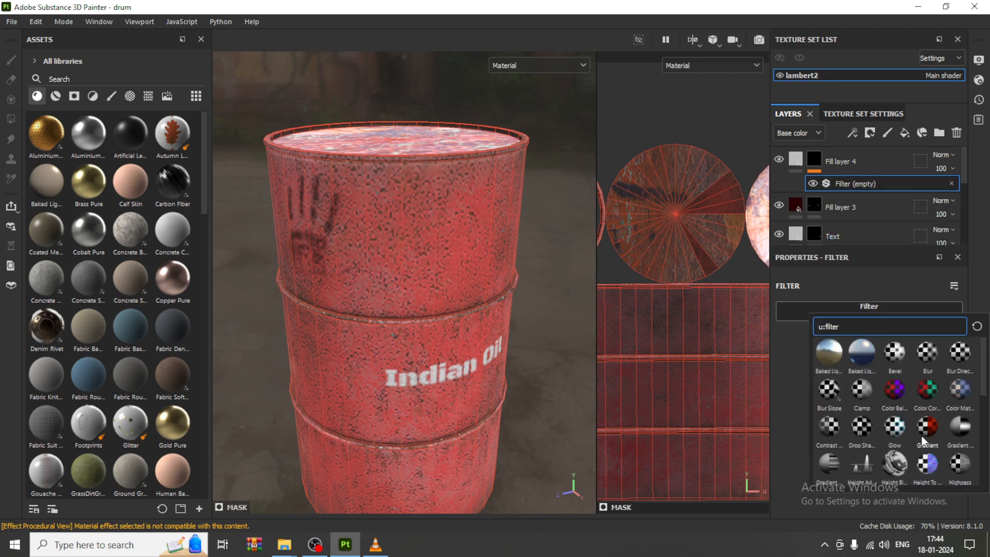
{"action": "scroll", "coordinate": [921, 435], "scroll_direction": "down", "scroll_amount": 5}
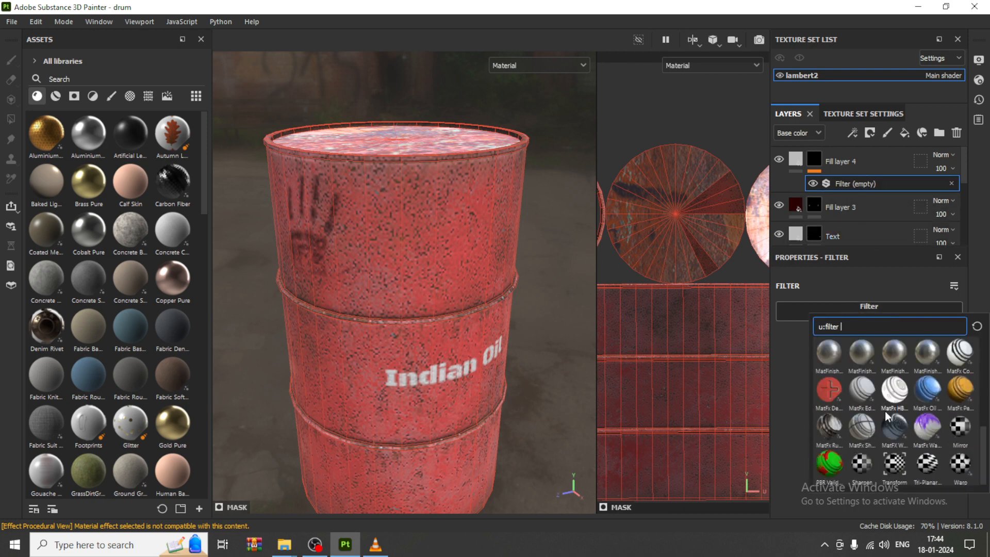
{"action": "left_click", "coordinate": [896, 466]}
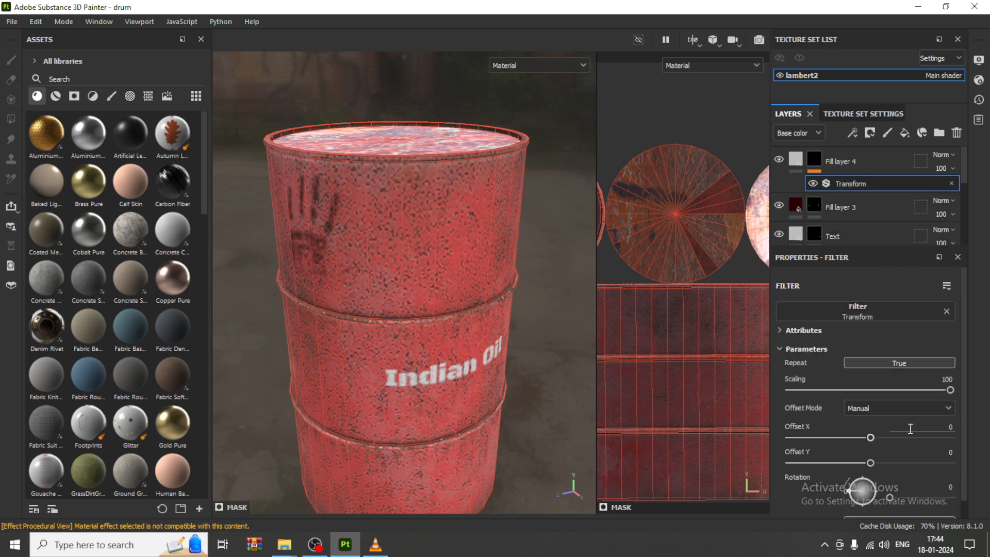
{"action": "left_click", "coordinate": [947, 311]}
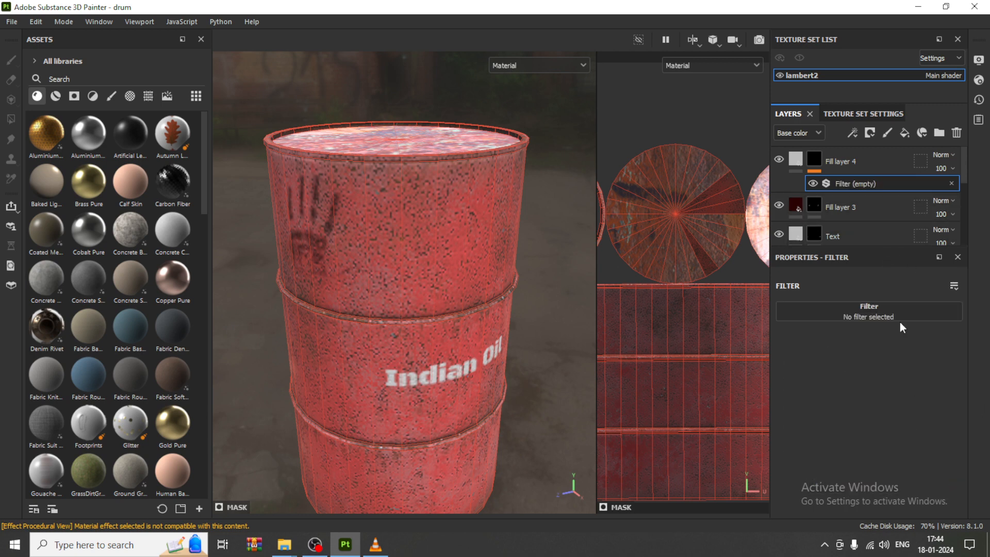
{"action": "left_click", "coordinate": [867, 309]}
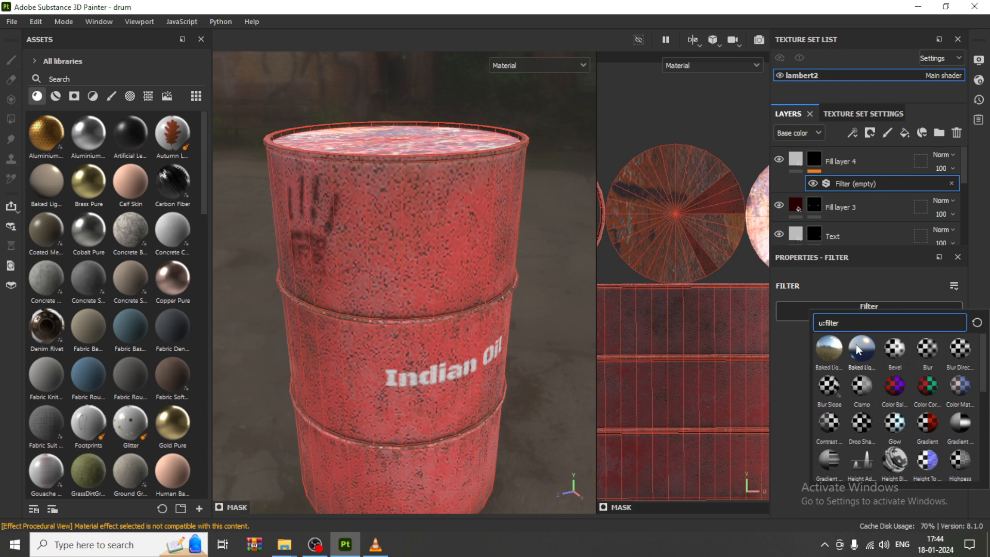
{"action": "key", "text": "Escape"}
{"action": "left_click", "coordinate": [923, 314]}
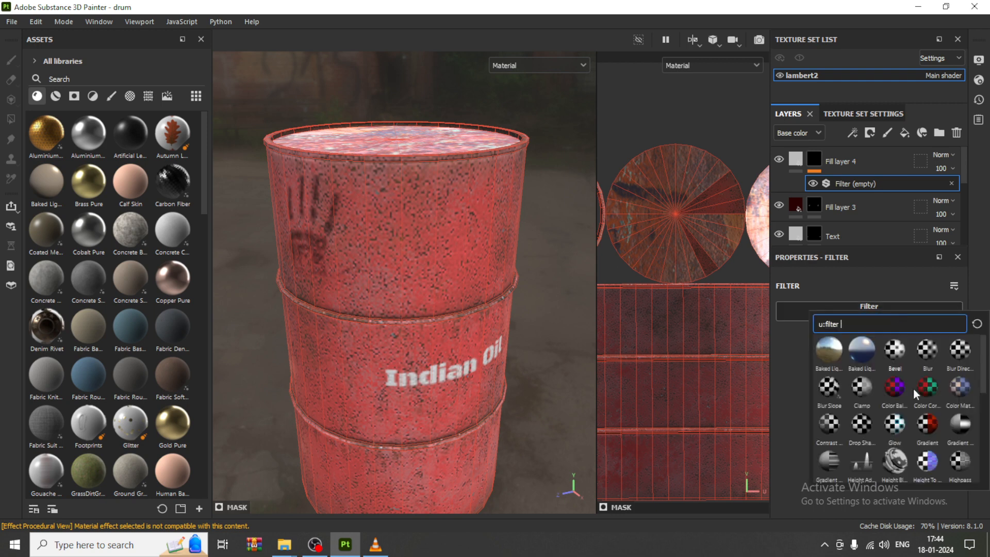
{"action": "scroll", "coordinate": [921, 432], "scroll_direction": "down", "scroll_amount": 5}
{"action": "key", "text": "Escape"}
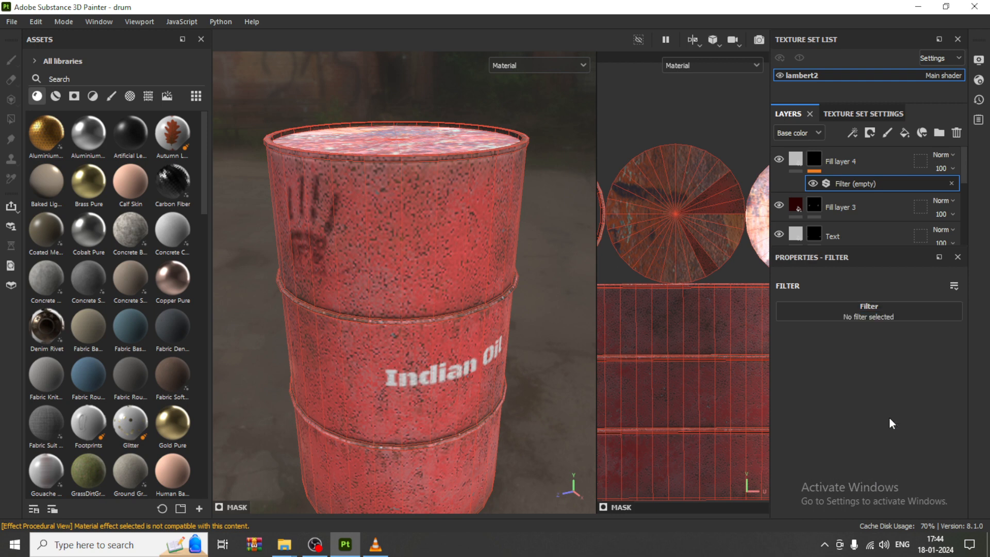
Try the Gradient Curve filter on Fill layer 4's mask with its Balance lowered to 0
{"action": "left_click", "coordinate": [880, 315]}
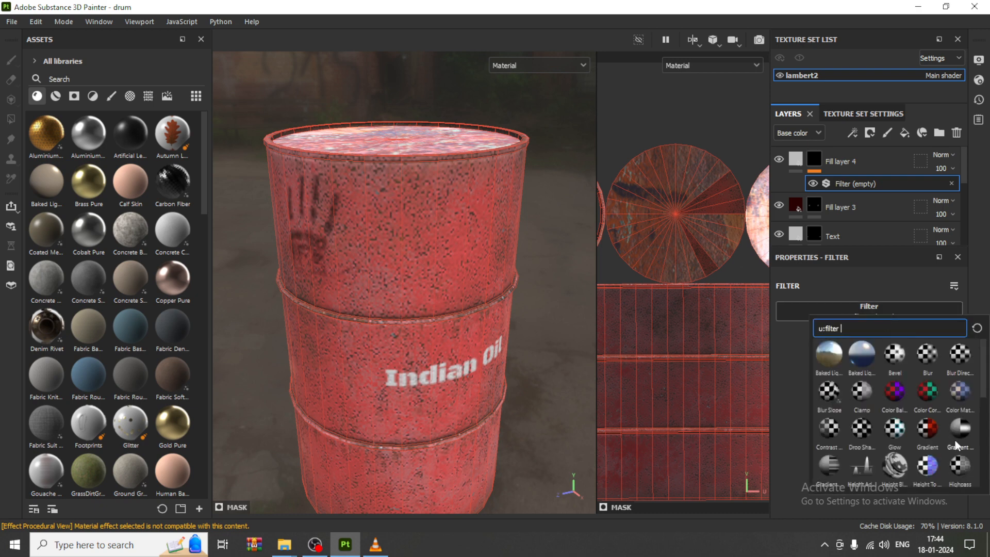
{"action": "left_click", "coordinate": [964, 434]}
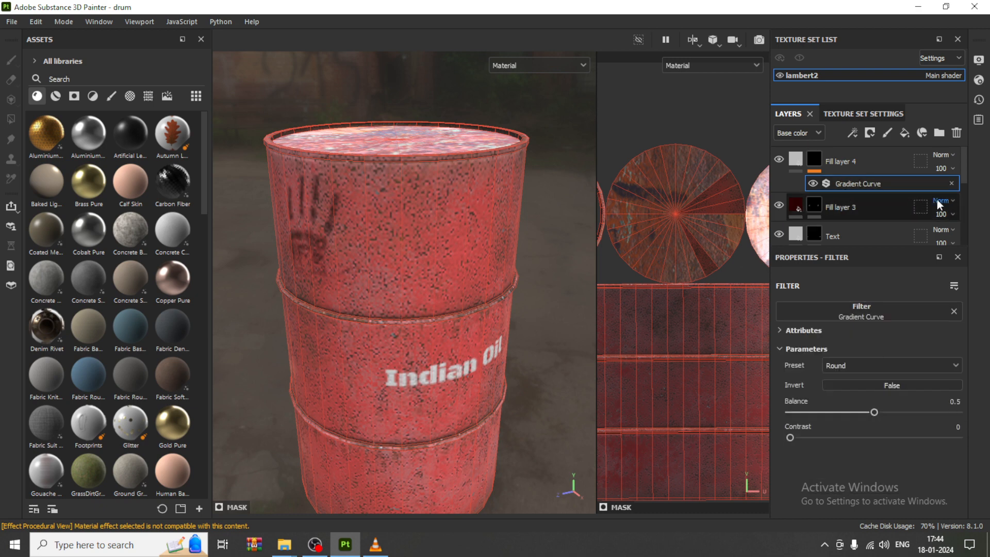
{"action": "left_click_drag", "start_coordinate": [872, 411], "coordinate": [861, 393]}
{"action": "left_click_drag", "start_coordinate": [433, 255], "coordinate": [582, 304], "text": "alt"}
{"action": "middle_click_drag", "start_coordinate": [339, 288], "coordinate": [468, 274], "text": "alt"}
{"action": "right_click_drag", "start_coordinate": [468, 275], "coordinate": [496, 310], "text": "alt"}
{"action": "left_click", "coordinate": [780, 74]}
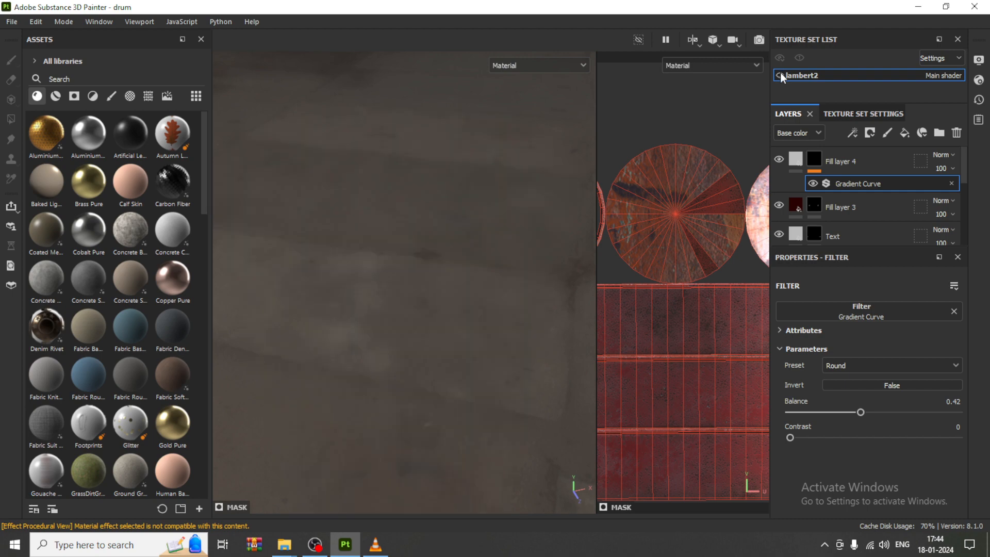
{"action": "left_click", "coordinate": [781, 75]}
{"action": "left_click_drag", "start_coordinate": [860, 413], "coordinate": [822, 412]}
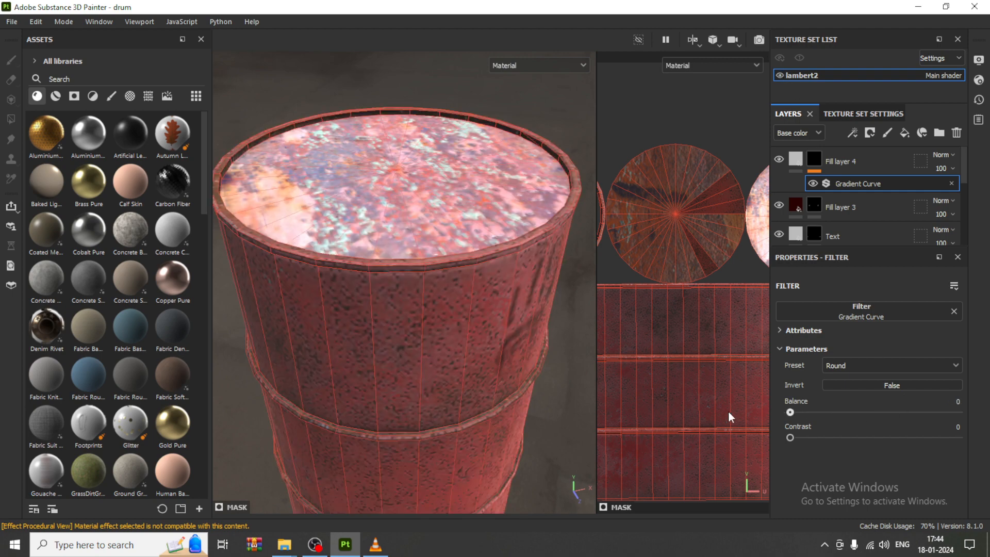
Clear the Gradient Curve filter and delete the filter effect from Fill layer 4's mask
{"action": "left_click", "coordinate": [954, 311]}
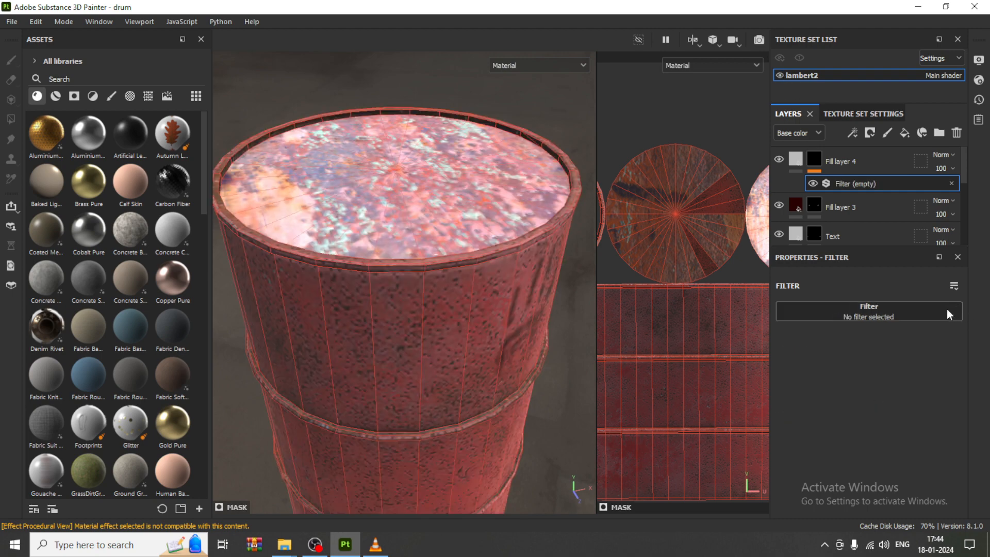
{"action": "left_click", "coordinate": [952, 184]}
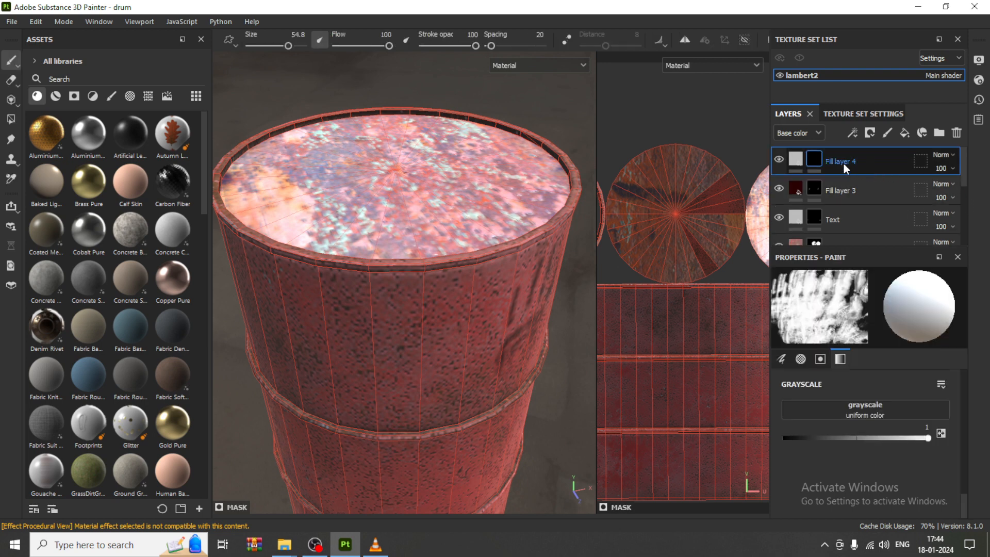
Add a generator to Fill layer 4's mask and assign the Curvature generator to it
{"action": "left_click", "coordinate": [854, 136]}
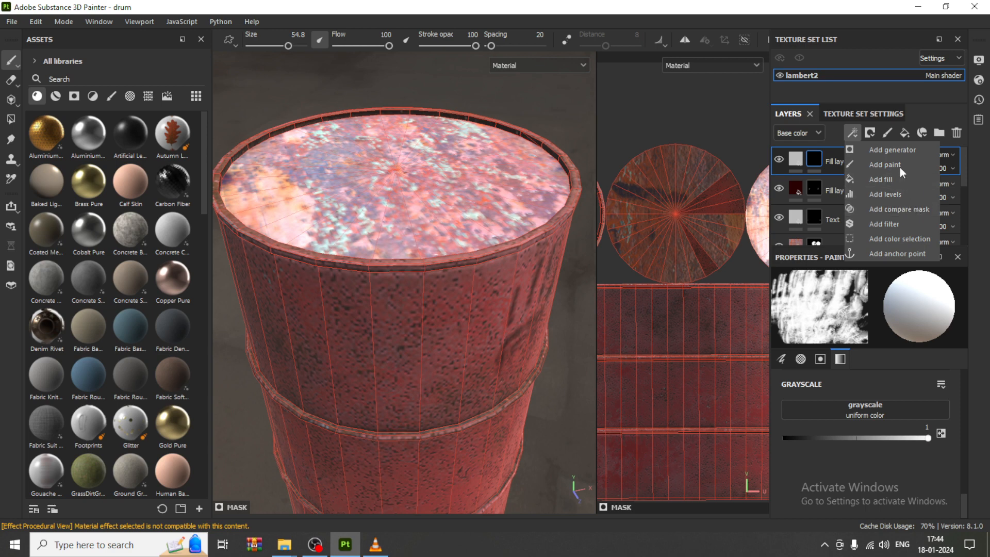
{"action": "left_click", "coordinate": [894, 149]}
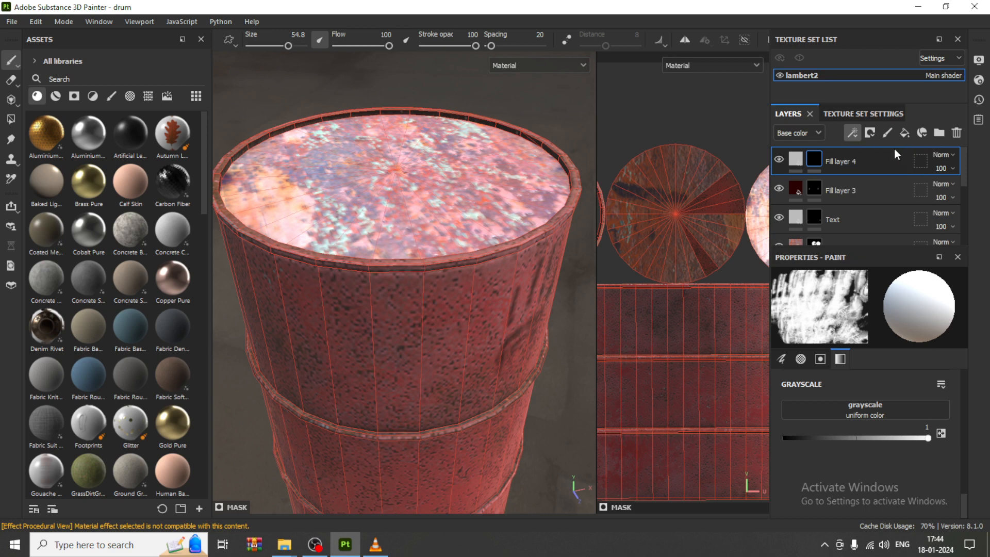
{"action": "left_click", "coordinate": [860, 310]}
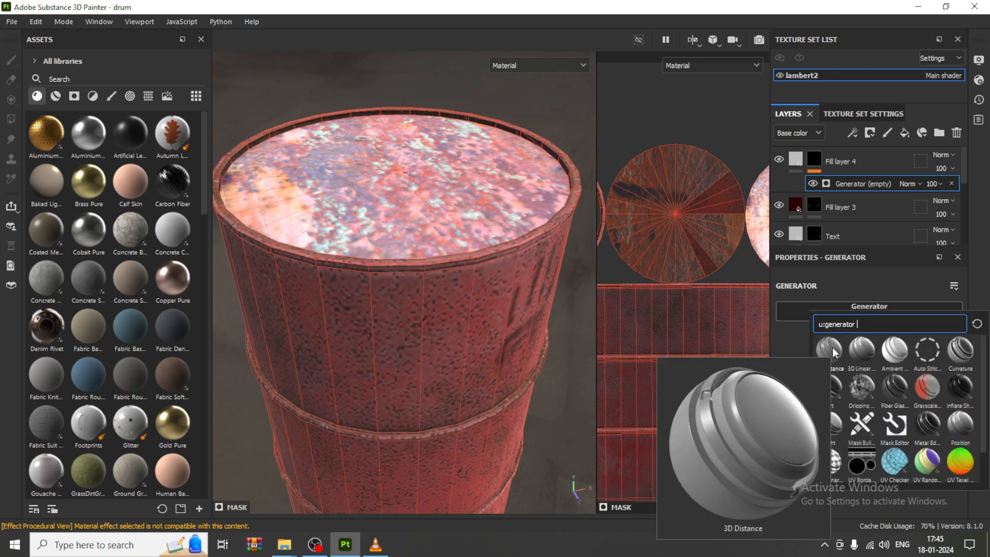
{"action": "mouse_move", "coordinate": [861, 349]}
{"action": "mouse_move", "coordinate": [961, 349]}
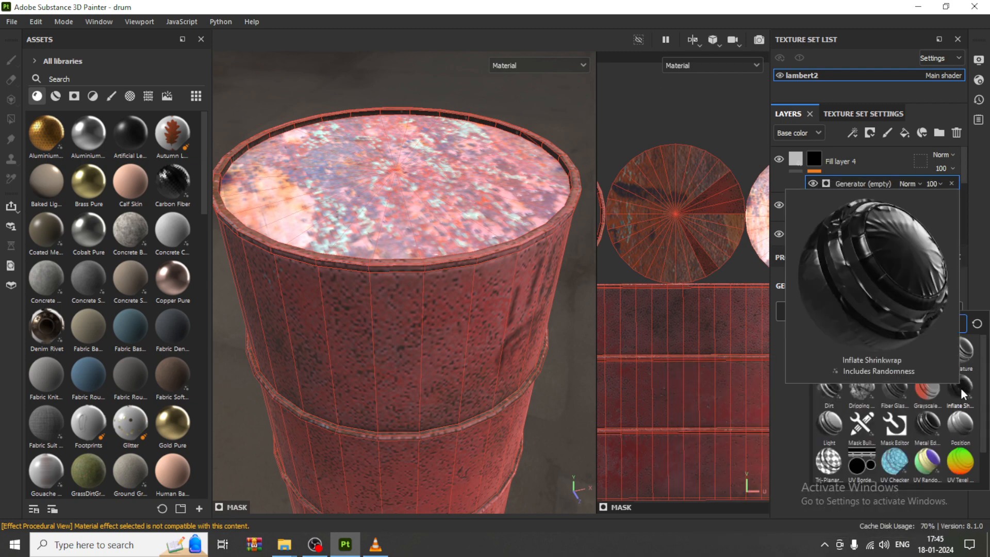
{"action": "mouse_move", "coordinate": [922, 431]}
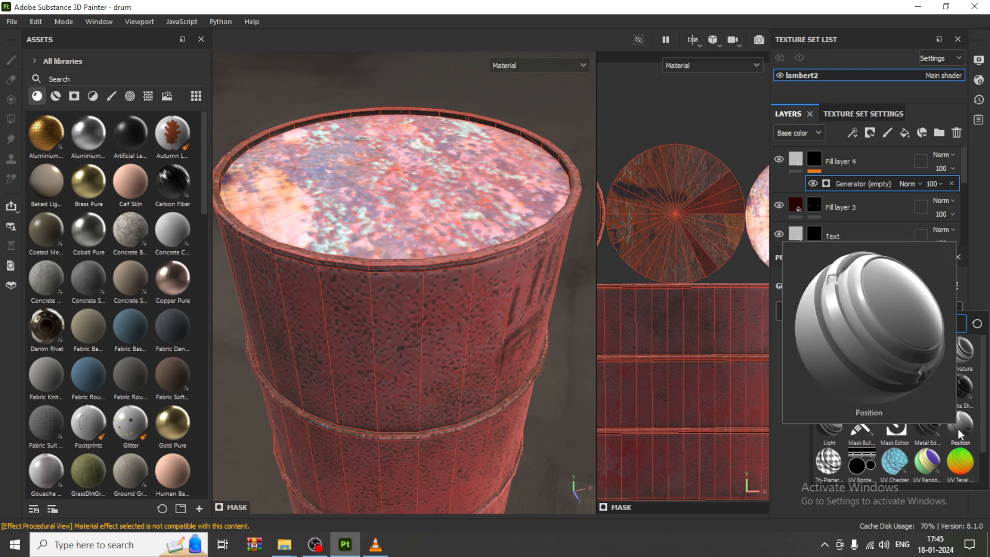
{"action": "mouse_move", "coordinate": [969, 384]}
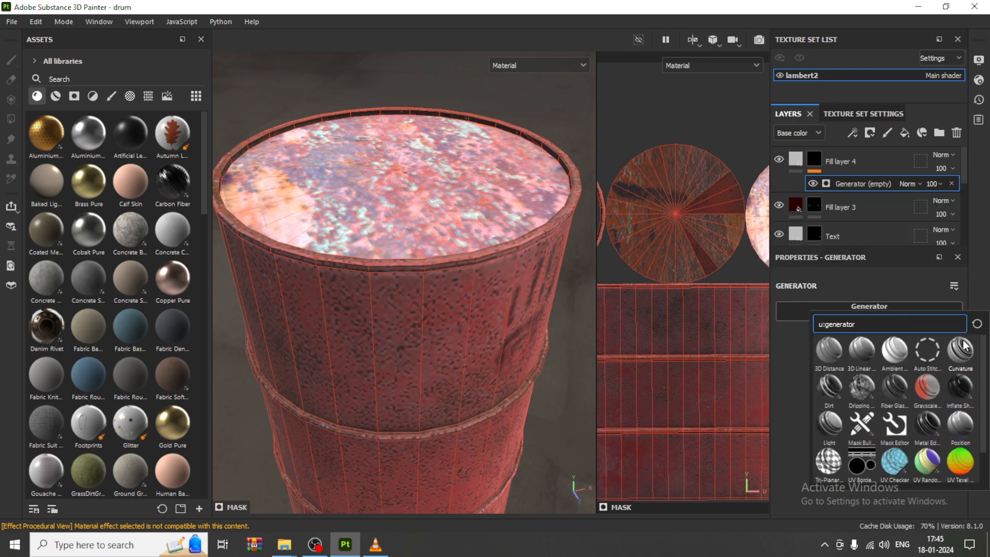
{"action": "left_click", "coordinate": [963, 350]}
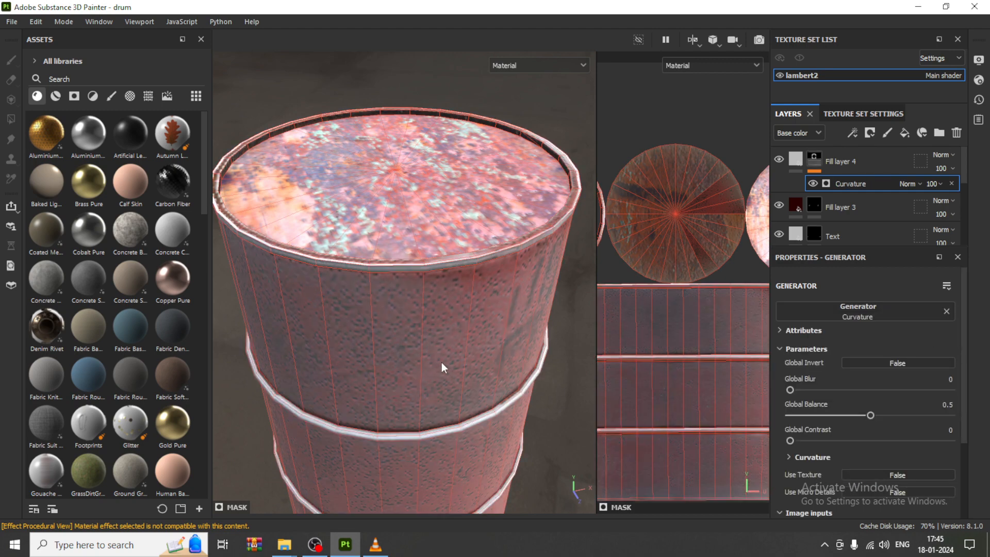
Lower the Curvature generator's Global Balance to 0.29, keeping Global Blur at 0
{"action": "left_click_drag", "start_coordinate": [441, 362], "coordinate": [345, 321], "text": "alt"}
{"action": "scroll", "coordinate": [474, 338], "scroll_direction": "down", "scroll_amount": 3}
{"action": "middle_click_drag", "start_coordinate": [475, 338], "coordinate": [320, 297], "text": "alt"}
{"action": "left_click_drag", "start_coordinate": [319, 297], "coordinate": [361, 304], "text": "alt"}
{"action": "middle_click_drag", "start_coordinate": [361, 305], "coordinate": [509, 304], "text": "alt"}
{"action": "mouse_move", "coordinate": [791, 390]}
{"action": "left_mouse_down"}
{"action": "mouse_move", "coordinate": [917, 386]}
{"action": "mouse_move", "coordinate": [774, 385]}
{"action": "left_mouse_up"}
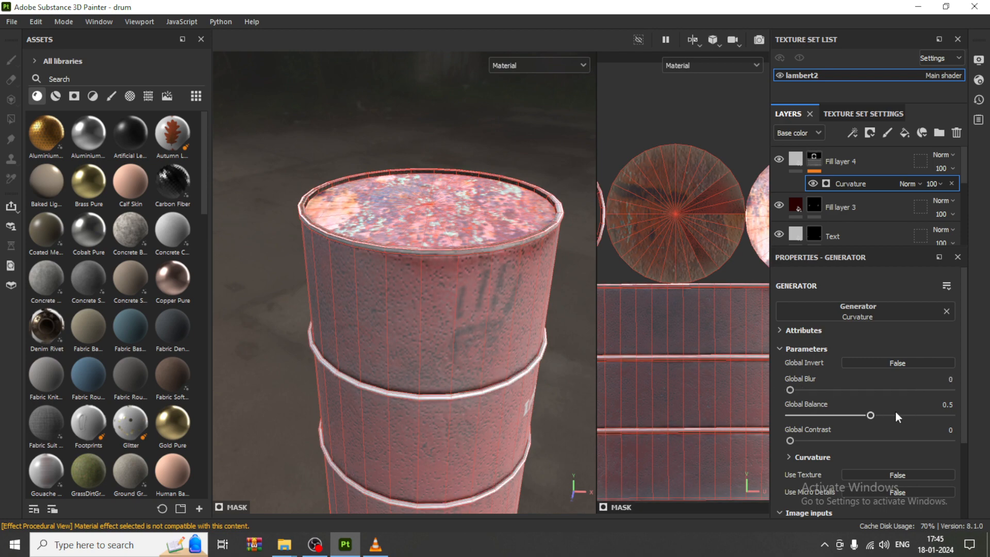
{"action": "left_click_drag", "start_coordinate": [871, 415], "coordinate": [837, 419]}
{"action": "scroll", "coordinate": [847, 371], "scroll_direction": "down", "scroll_amount": 1}
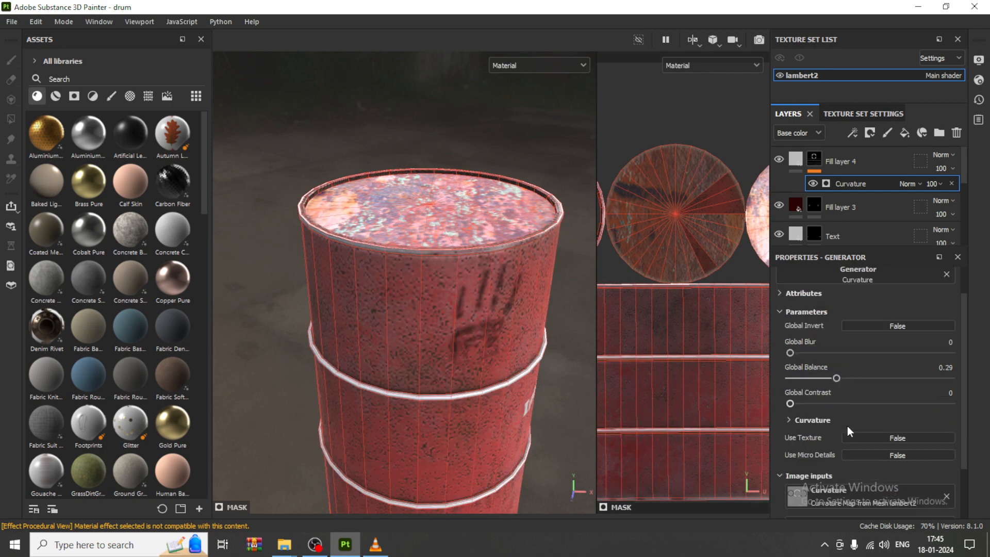
{"action": "scroll", "coordinate": [868, 449], "scroll_direction": "down", "scroll_amount": 2}
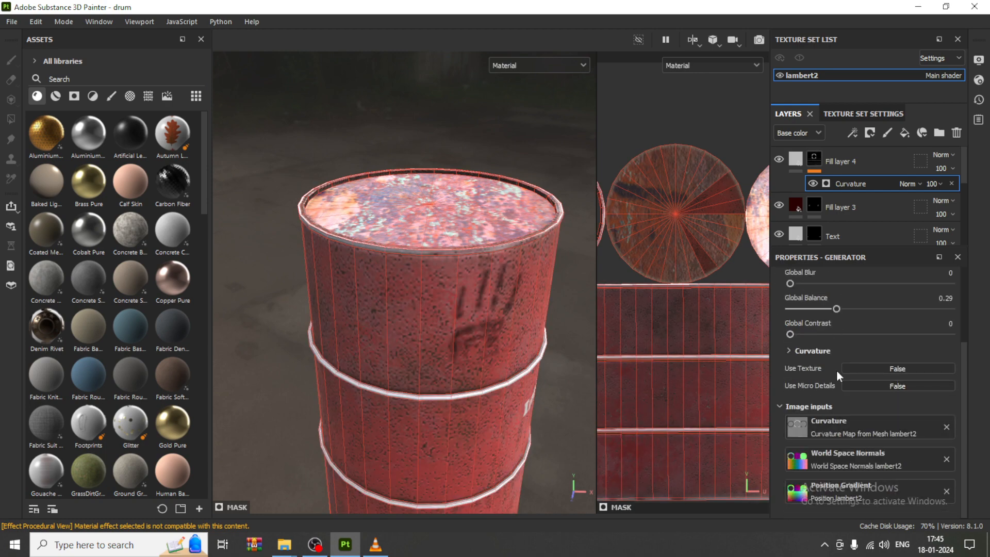
Lower the Curvature generator's Sharp value to 0.92 and add a Levels effect above it on Fill layer 4's mask
{"action": "left_click", "coordinate": [788, 351]}
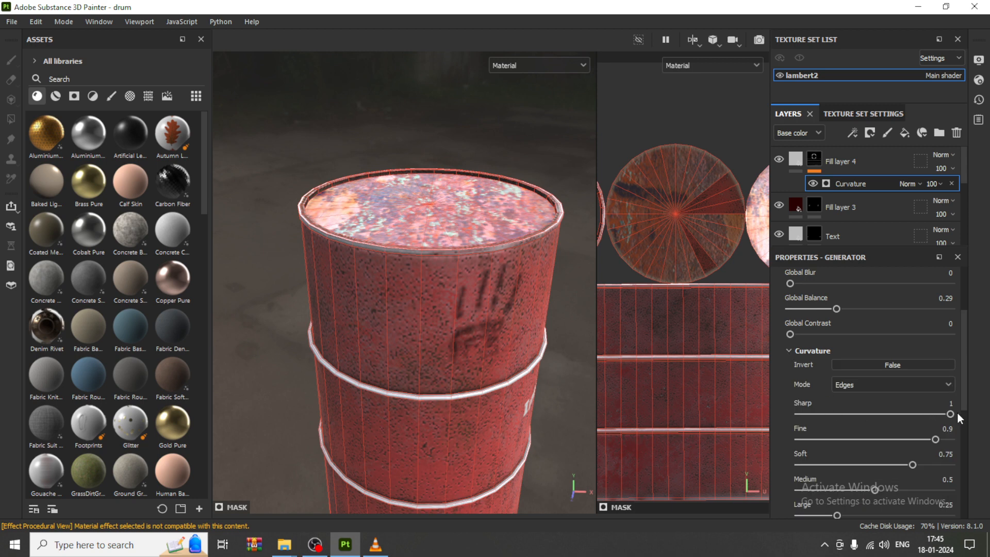
{"action": "left_click_drag", "start_coordinate": [884, 413], "coordinate": [939, 415]}
{"action": "left_click", "coordinate": [853, 133]}
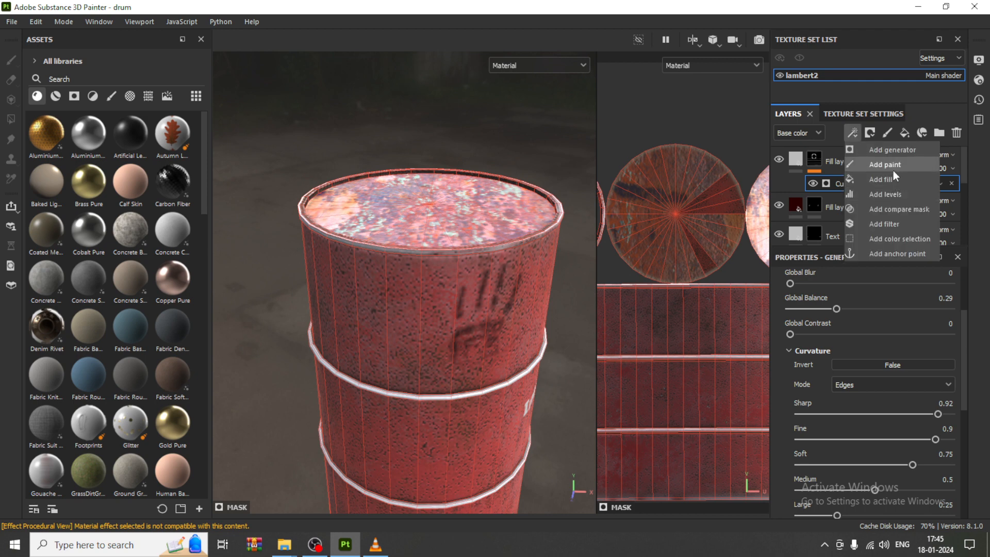
{"action": "left_click", "coordinate": [897, 195]}
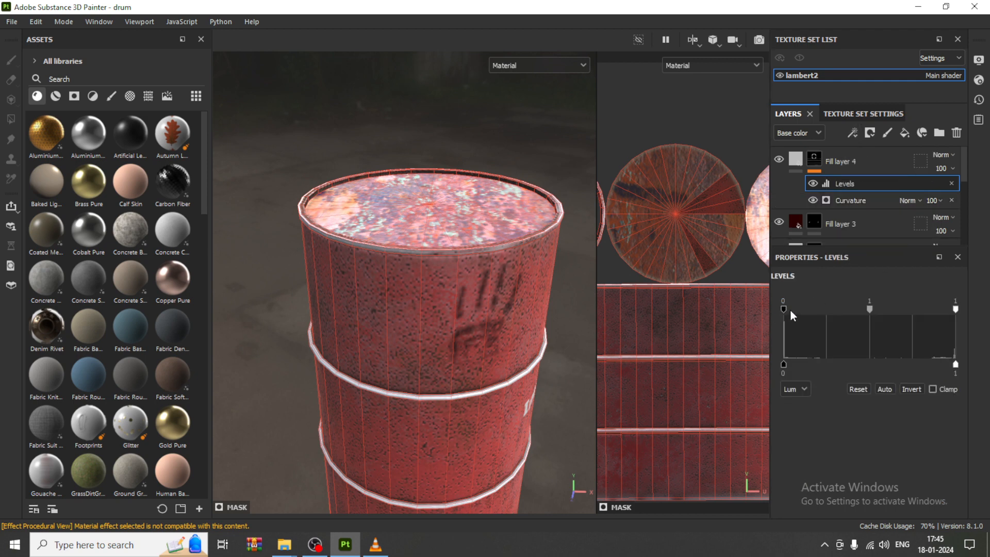
Set the midtone value of the mask's Levels effect to 2.403, keeping the input black and white points at 0 and 1
{"action": "mouse_move", "coordinate": [792, 312]}
{"action": "left_mouse_down"}
{"action": "mouse_move", "coordinate": [833, 309]}
{"action": "mouse_move", "coordinate": [771, 310]}
{"action": "left_mouse_up"}
{"action": "mouse_move", "coordinate": [870, 310]}
{"action": "left_mouse_down"}
{"action": "mouse_move", "coordinate": [945, 308]}
{"action": "mouse_move", "coordinate": [814, 305]}
{"action": "mouse_move", "coordinate": [877, 309]}
{"action": "left_mouse_up"}
{"action": "scroll", "coordinate": [510, 393], "scroll_direction": "down", "scroll_amount": 2}
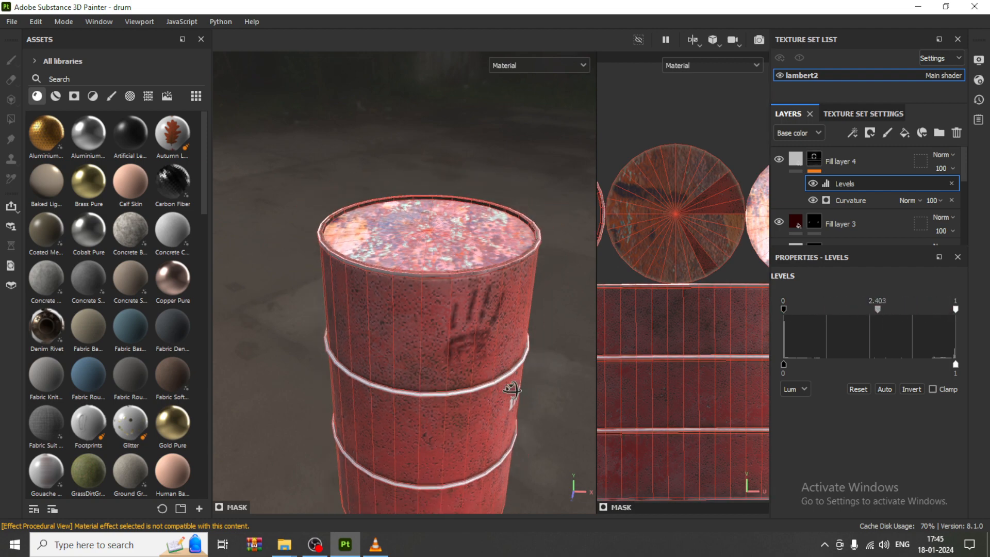
{"action": "left_click_drag", "start_coordinate": [510, 394], "coordinate": [453, 365], "text": "alt"}
{"action": "middle_click_drag", "start_coordinate": [454, 365], "coordinate": [404, 311], "text": "alt"}
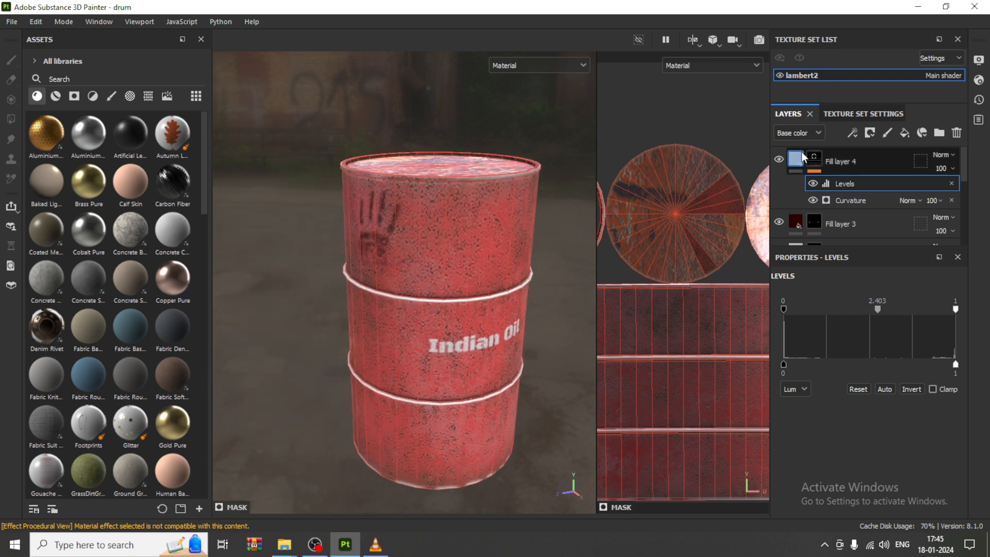
Add a new fill layer above Fill layer 4 and give it a black mask
{"action": "mouse_move", "coordinate": [802, 154]}
{"action": "left_click", "coordinate": [856, 162]}
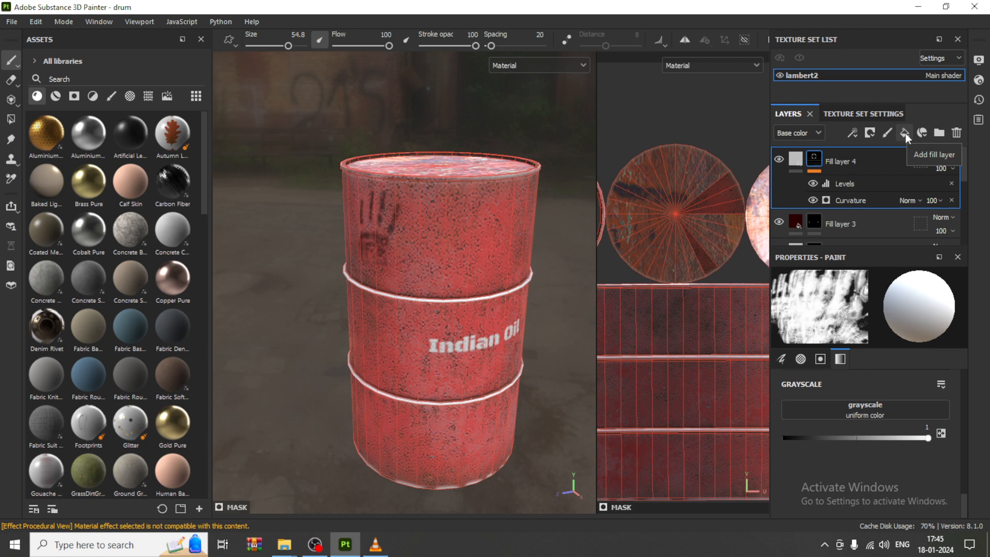
{"action": "left_click", "coordinate": [74, 97]}
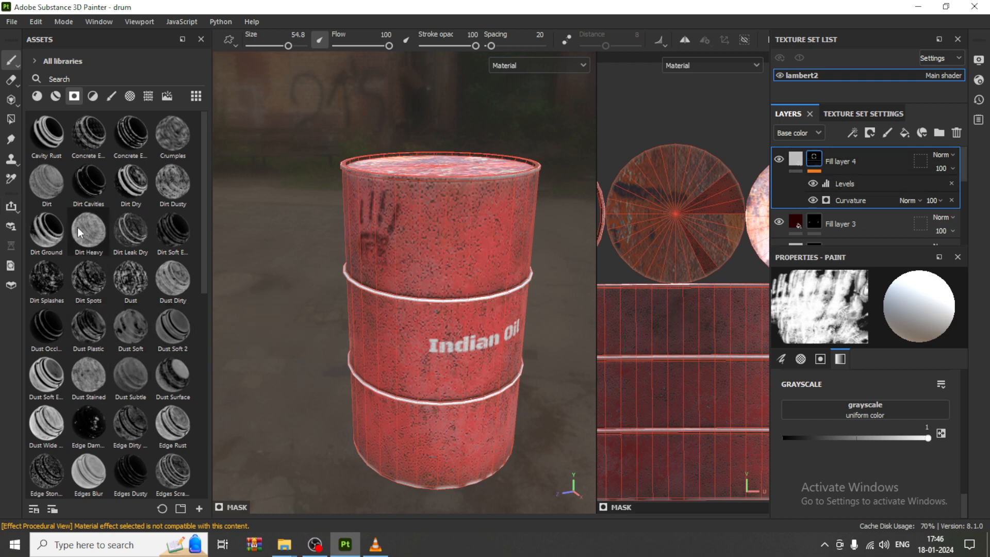
{"action": "left_click", "coordinate": [47, 232]}
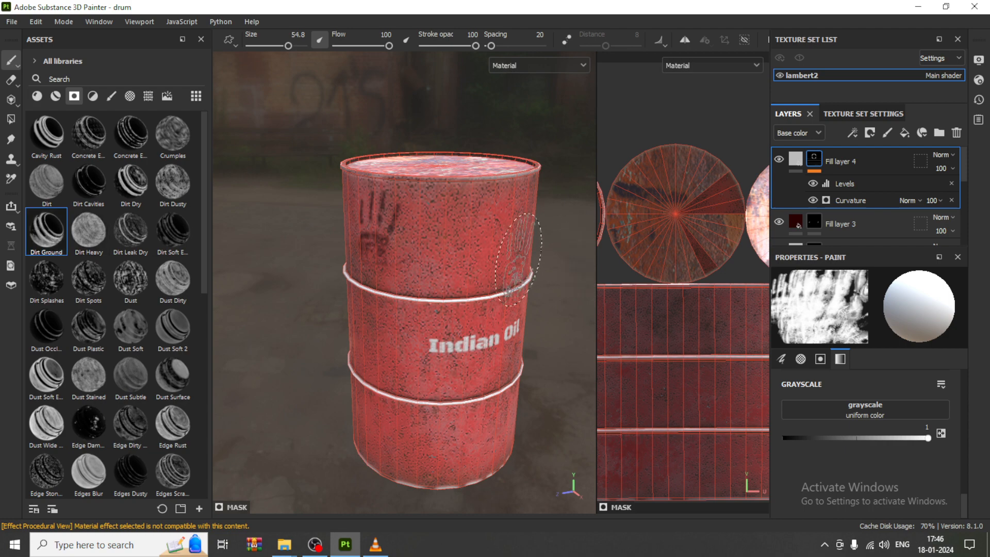
{"action": "left_click", "coordinate": [905, 135]}
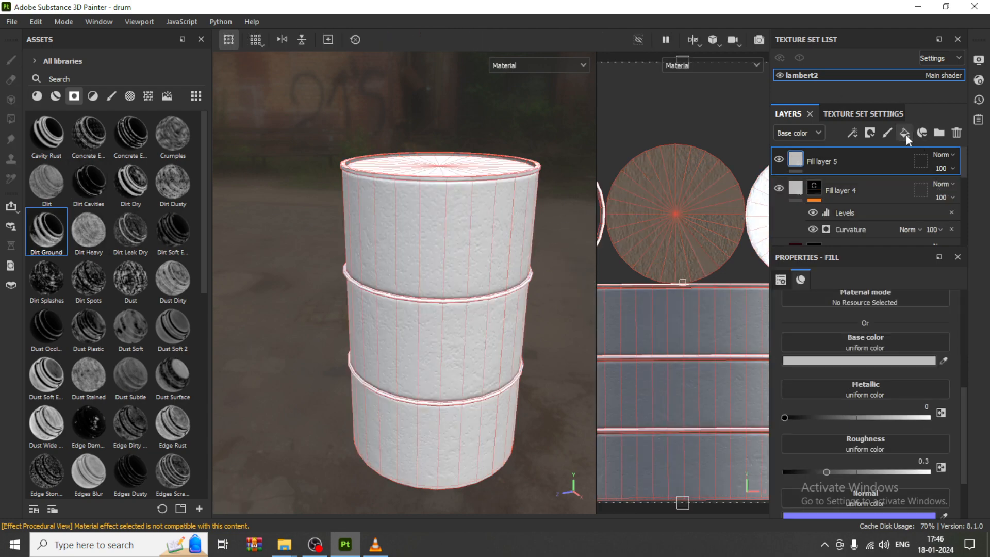
{"action": "left_click", "coordinate": [853, 135]}
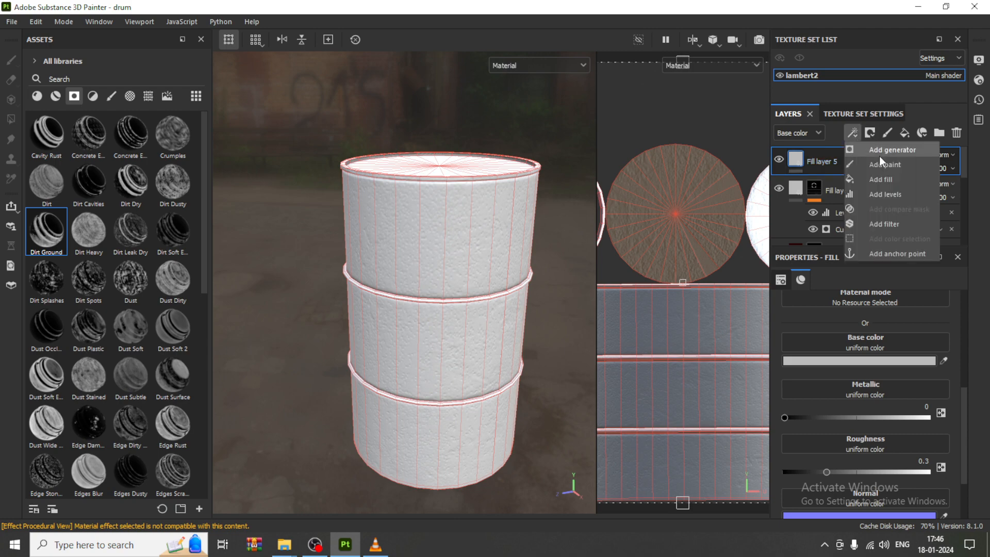
{"action": "left_click", "coordinate": [869, 135]}
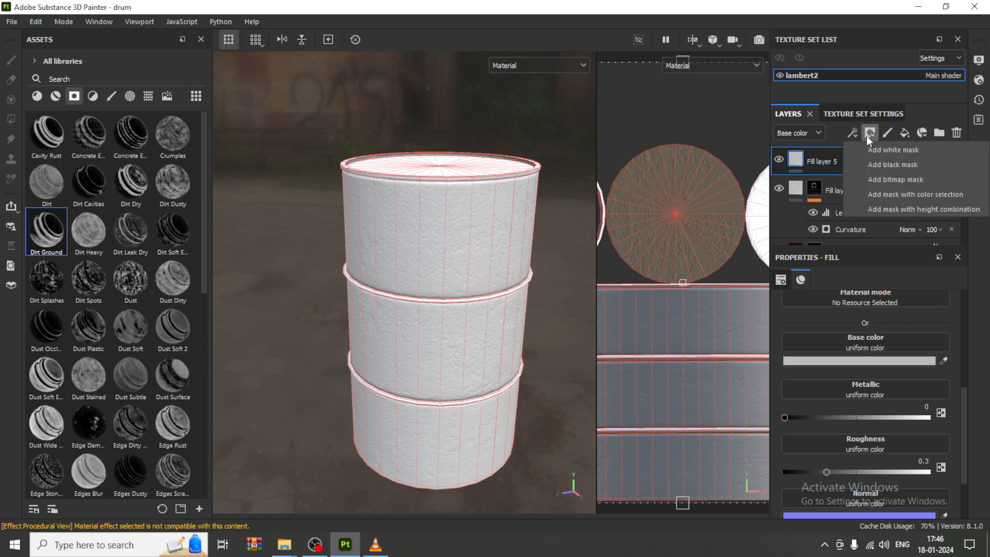
{"action": "left_click", "coordinate": [903, 160]}
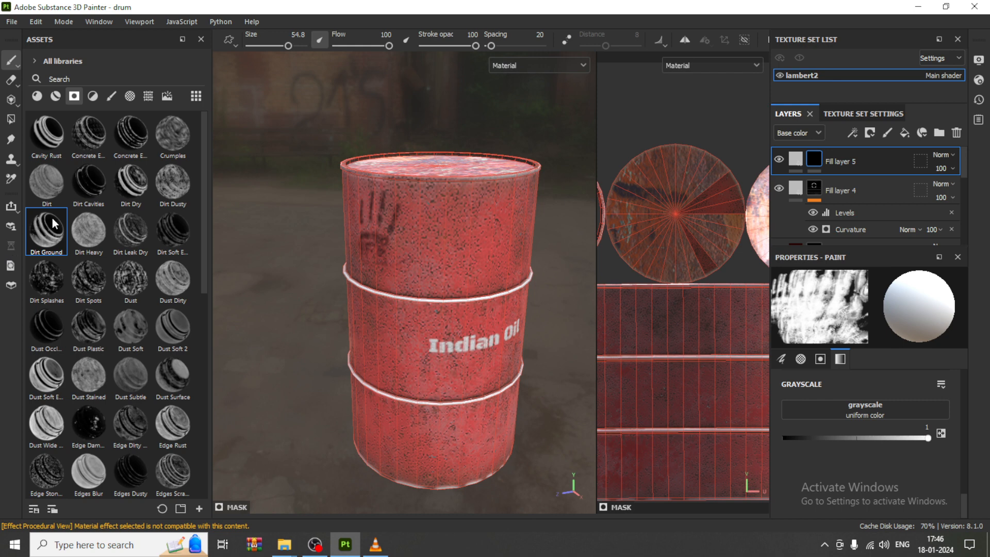
Remove the Handprint Partial Flowing alpha from the mask brush, undoing the test dab on the drum
{"action": "scroll", "coordinate": [913, 466], "scroll_direction": "up", "scroll_amount": 5}
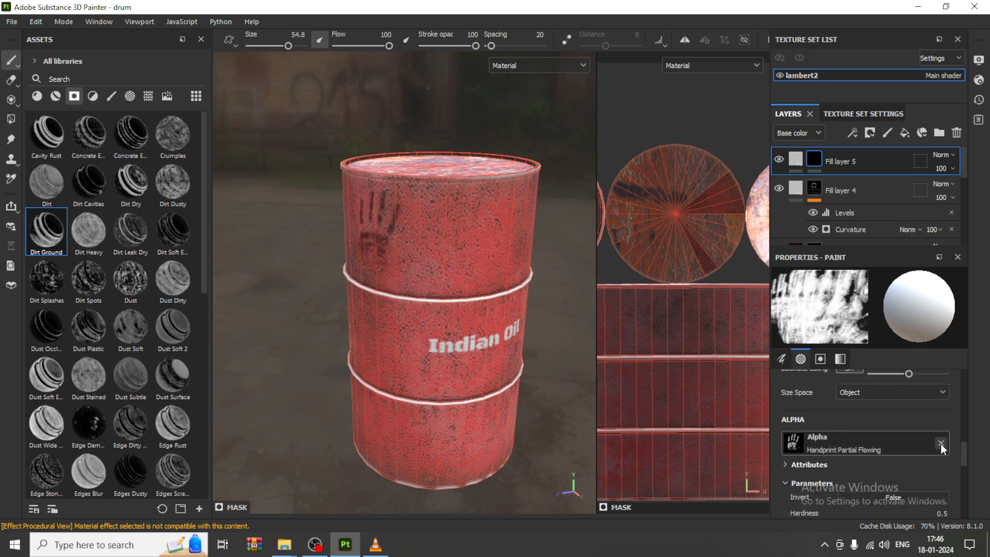
{"action": "left_click", "coordinate": [941, 443]}
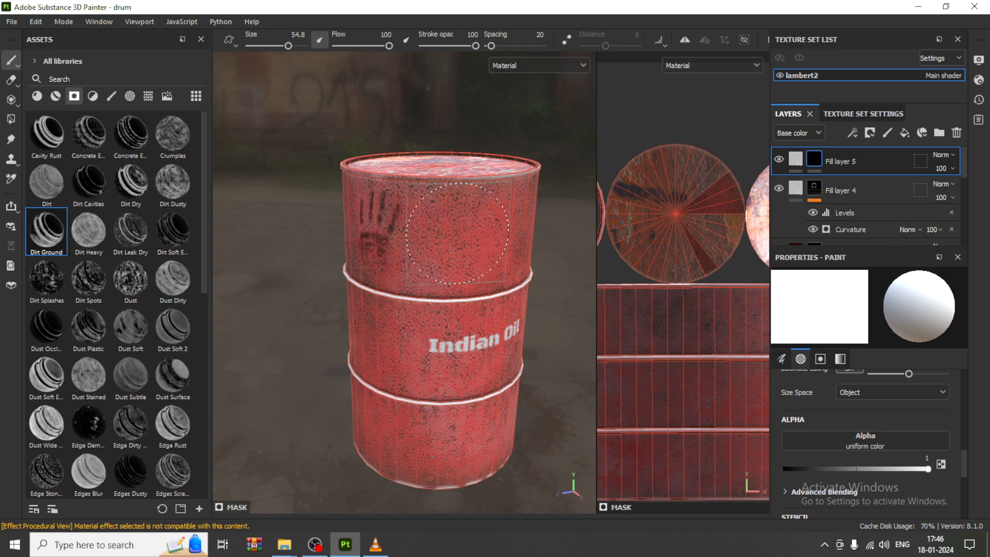
{"action": "left_click", "coordinate": [456, 238]}
{"action": "key", "text": "ctrl+z"}
{"action": "left_click", "coordinate": [151, 145]}
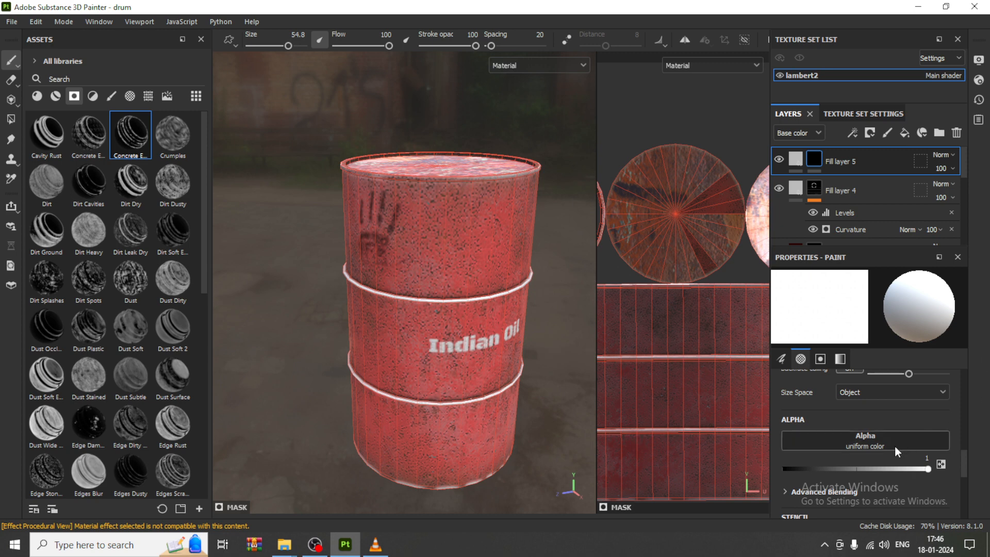
Search the brush alphas for "alpha dirt" and assign the Dirt Spots alpha to the brush
{"action": "scroll", "coordinate": [895, 446], "scroll_direction": "up", "scroll_amount": 1}
{"action": "scroll", "coordinate": [895, 446], "scroll_direction": "down", "scroll_amount": 1}
{"action": "left_click", "coordinate": [884, 443]}
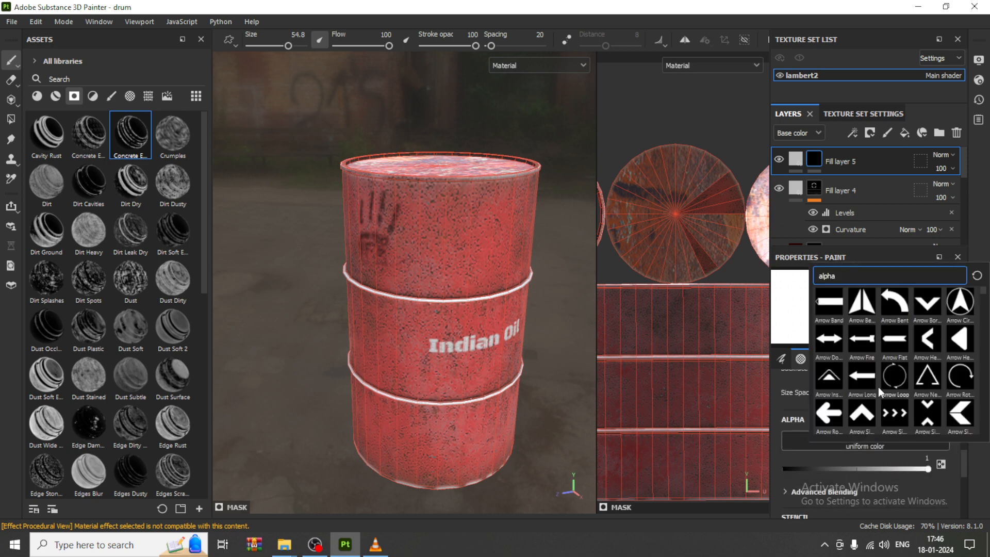
{"action": "scroll", "coordinate": [878, 383], "scroll_direction": "down", "scroll_amount": 3}
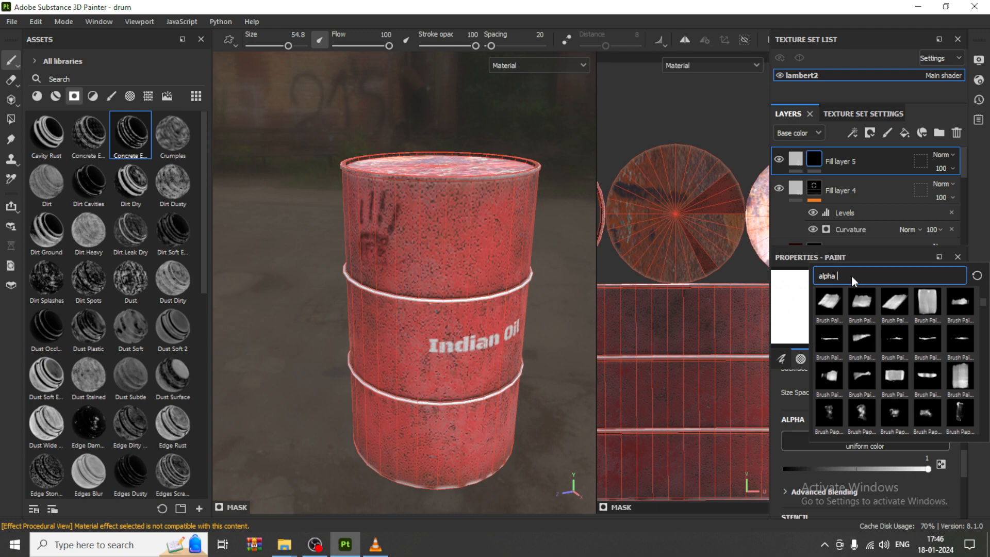
{"action": "type", "text": "dirt"}
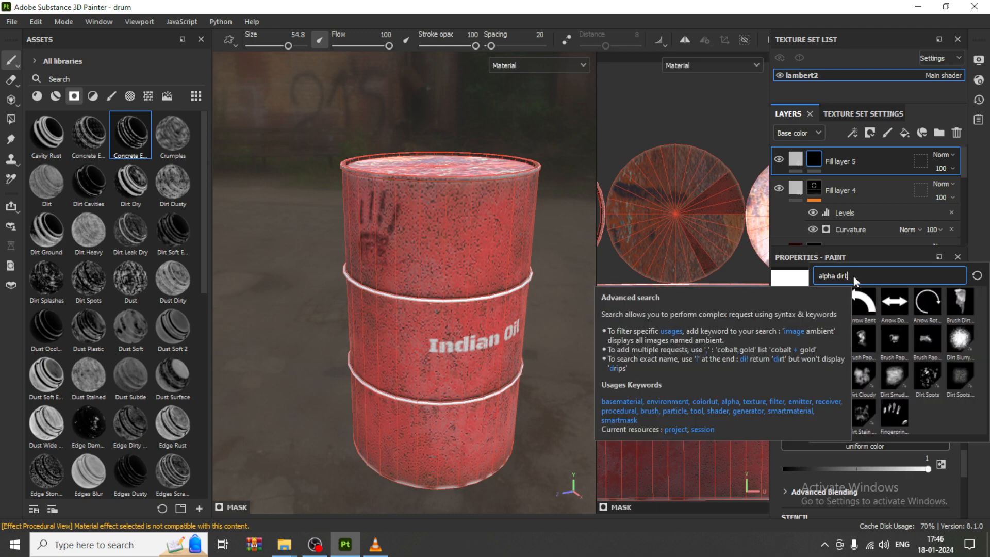
{"action": "left_click", "coordinate": [920, 387]}
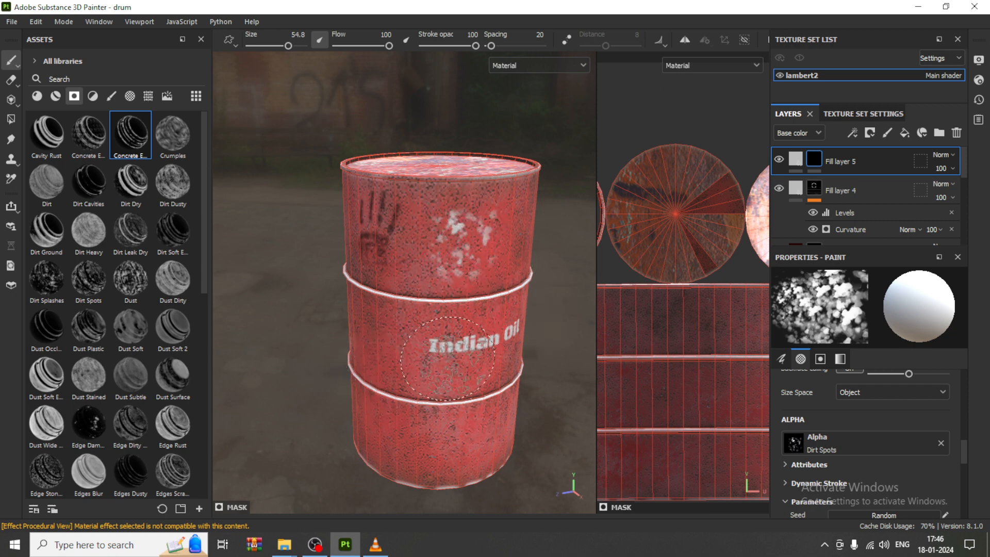
Set Fill layer 5's base color to the dark reddish brown 260E0E
{"action": "scroll", "coordinate": [877, 476], "scroll_direction": "down", "scroll_amount": 10}
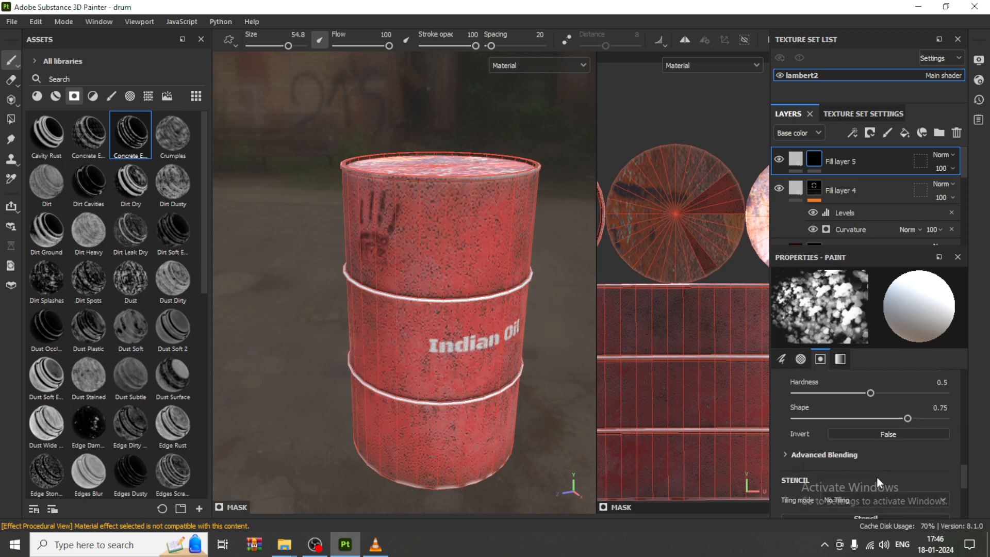
{"action": "scroll", "coordinate": [877, 482], "scroll_direction": "down", "scroll_amount": 2}
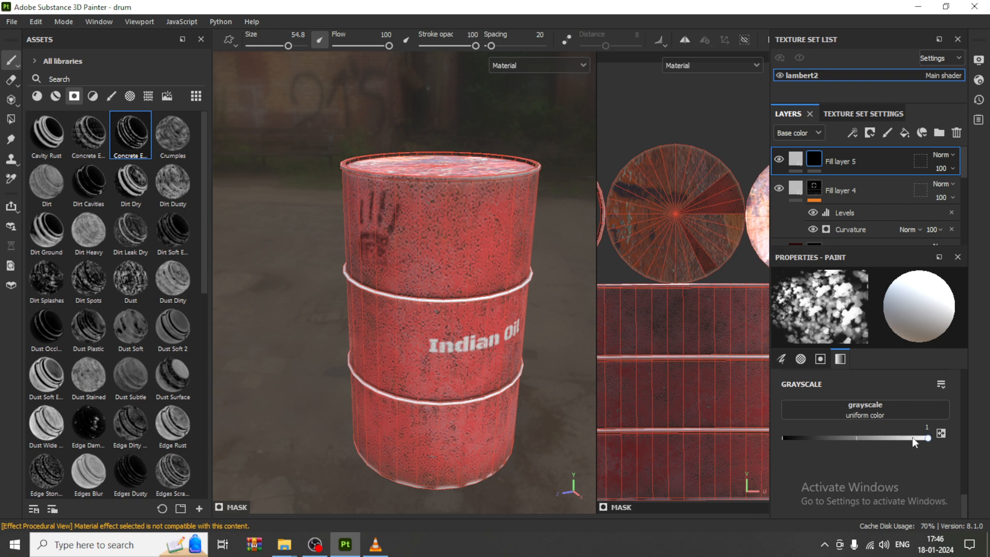
{"action": "left_click", "coordinate": [795, 158]}
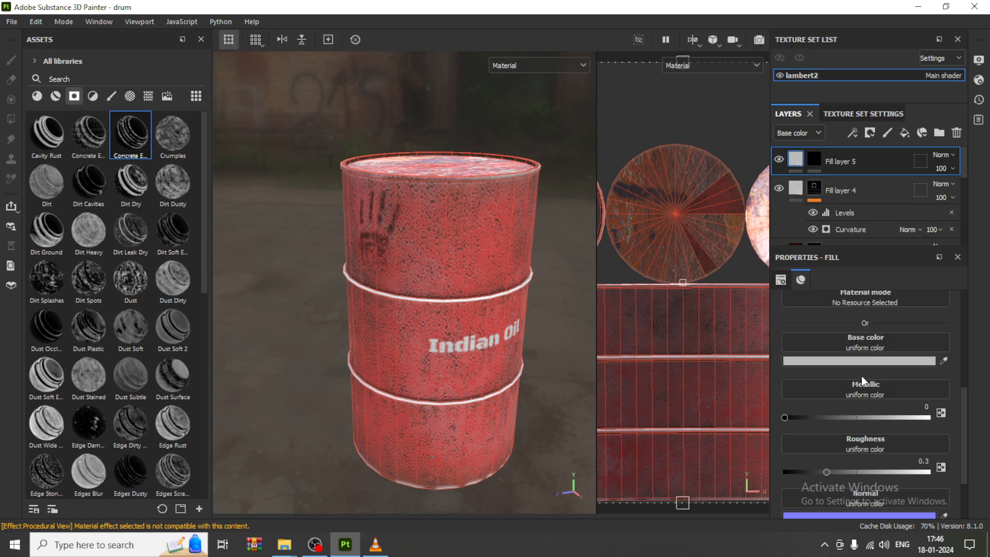
{"action": "left_click", "coordinate": [866, 361]}
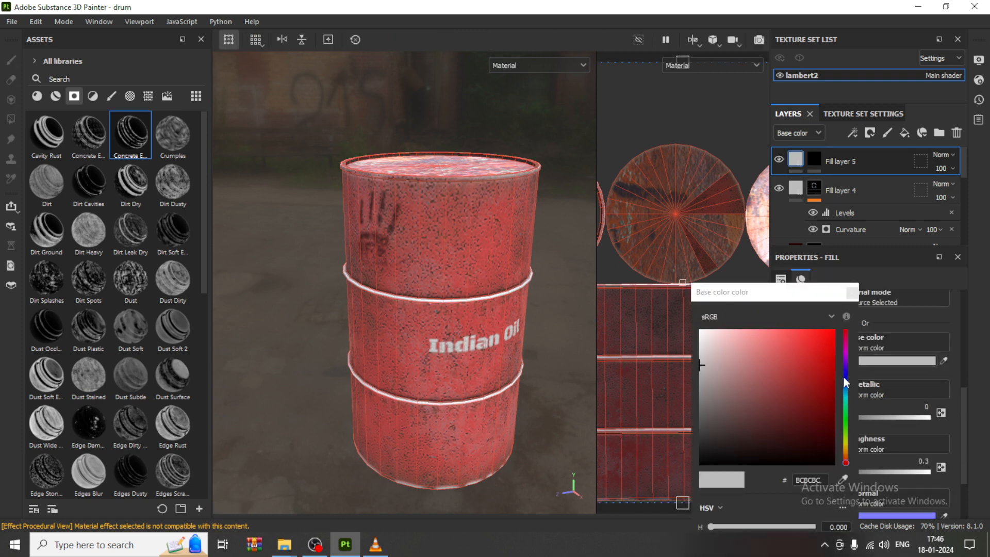
{"action": "mouse_move", "coordinate": [789, 447]}
{"action": "left_mouse_down"}
{"action": "mouse_move", "coordinate": [778, 453]}
{"action": "mouse_move", "coordinate": [783, 443]}
{"action": "left_mouse_up"}
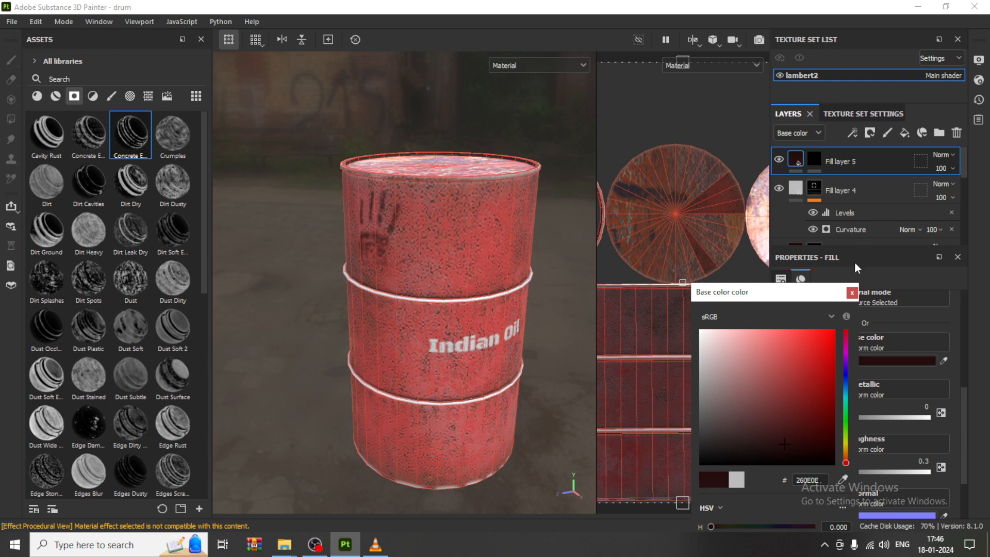
{"action": "left_click", "coordinate": [851, 293]}
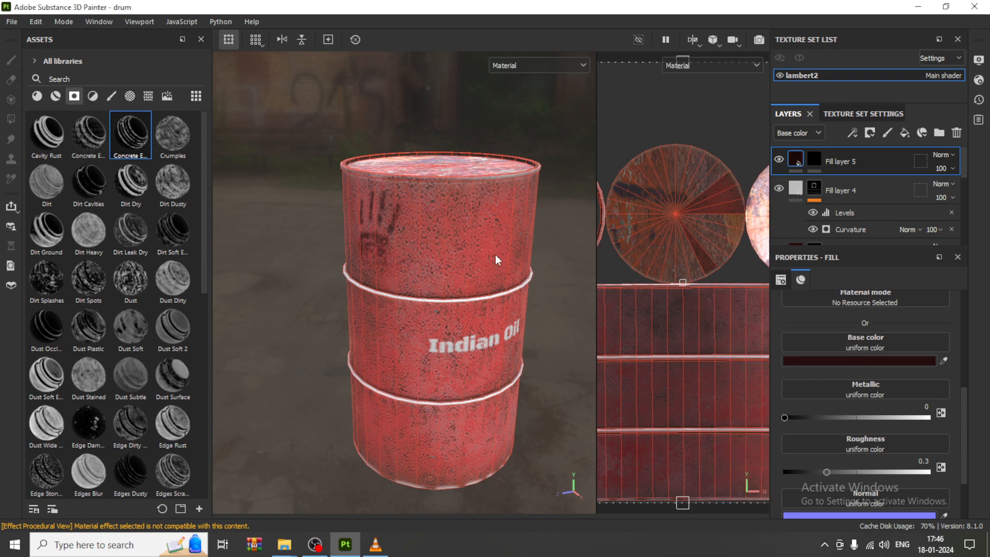
Stamp scattered dark dirt spots around the drum's side on Fill layer 5's mask with the Dirt Spots brush
{"action": "left_click", "coordinate": [814, 158]}
{"action": "left_click", "coordinate": [447, 244]}
{"action": "left_click", "coordinate": [401, 347]}
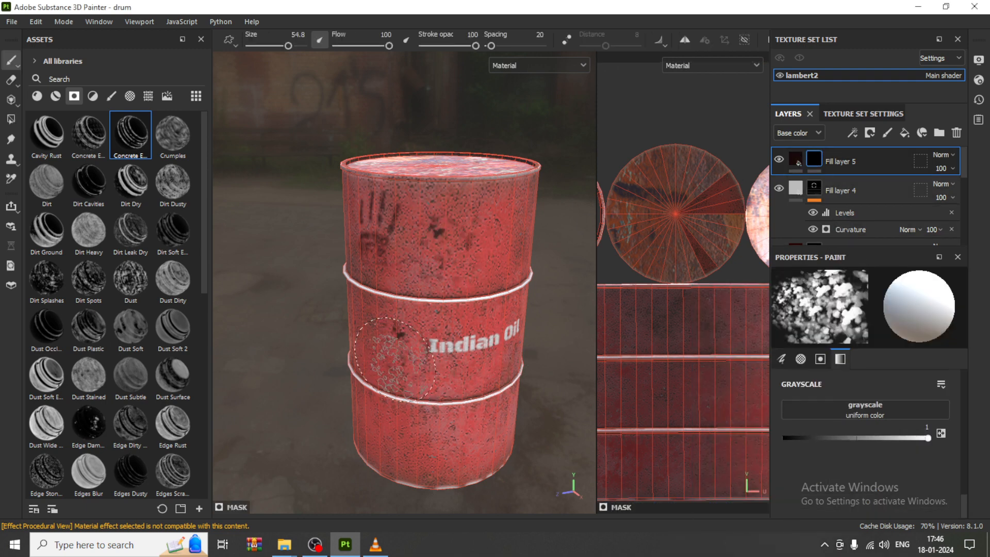
{"action": "left_click_drag", "start_coordinate": [464, 403], "coordinate": [493, 407], "text": "alt"}
{"action": "left_click", "coordinate": [347, 352]}
{"action": "left_click", "coordinate": [361, 437]}
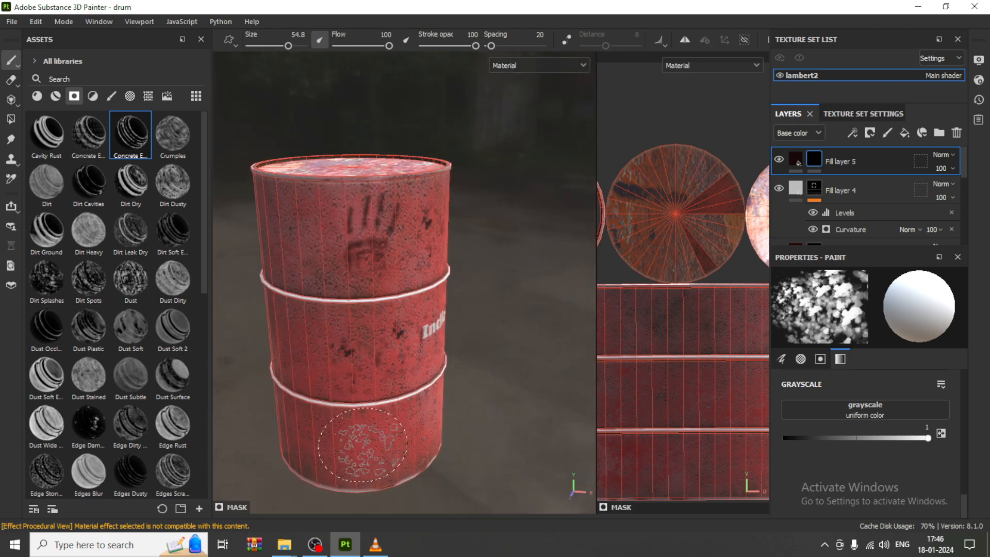
{"action": "left_click_drag", "start_coordinate": [410, 415], "coordinate": [340, 428], "text": "alt"}
{"action": "middle_click_drag", "start_coordinate": [500, 380], "coordinate": [398, 371], "text": "alt"}
{"action": "left_click_drag", "start_coordinate": [433, 188], "coordinate": [413, 279], "text": "alt"}
{"action": "left_click_drag", "start_coordinate": [375, 175], "coordinate": [609, 369], "text": "alt"}
{"action": "left_click_drag", "start_coordinate": [434, 317], "coordinate": [403, 312], "text": "alt"}
{"action": "middle_click_drag", "start_coordinate": [402, 312], "coordinate": [447, 298], "text": "alt"}
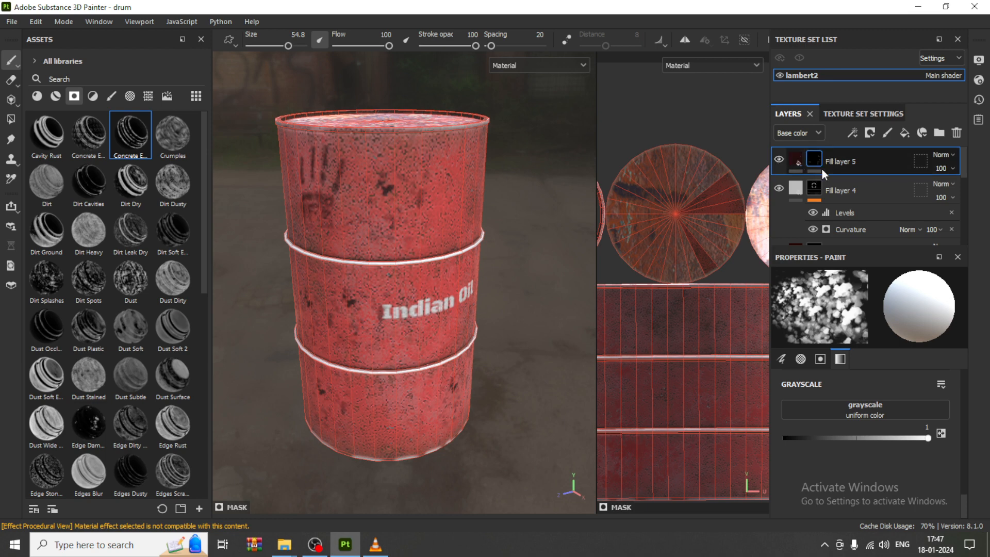
Lower the Dirt Spots alpha's Hardness to 0.44
{"action": "scroll", "coordinate": [872, 400], "scroll_direction": "up", "scroll_amount": 5}
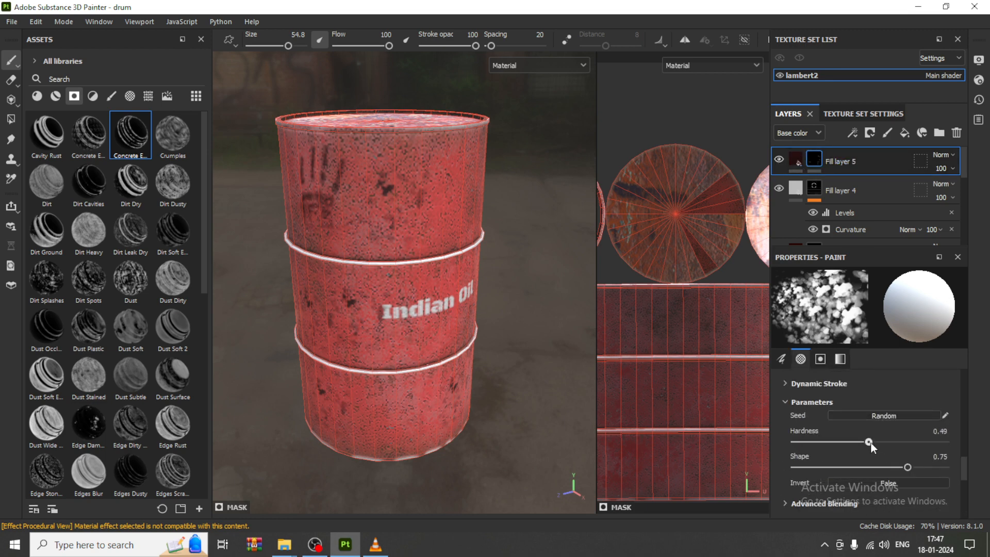
{"action": "mouse_move", "coordinate": [873, 442]}
{"action": "left_mouse_down"}
{"action": "mouse_move", "coordinate": [853, 444]}
{"action": "mouse_move", "coordinate": [862, 445]}
{"action": "left_mouse_up"}
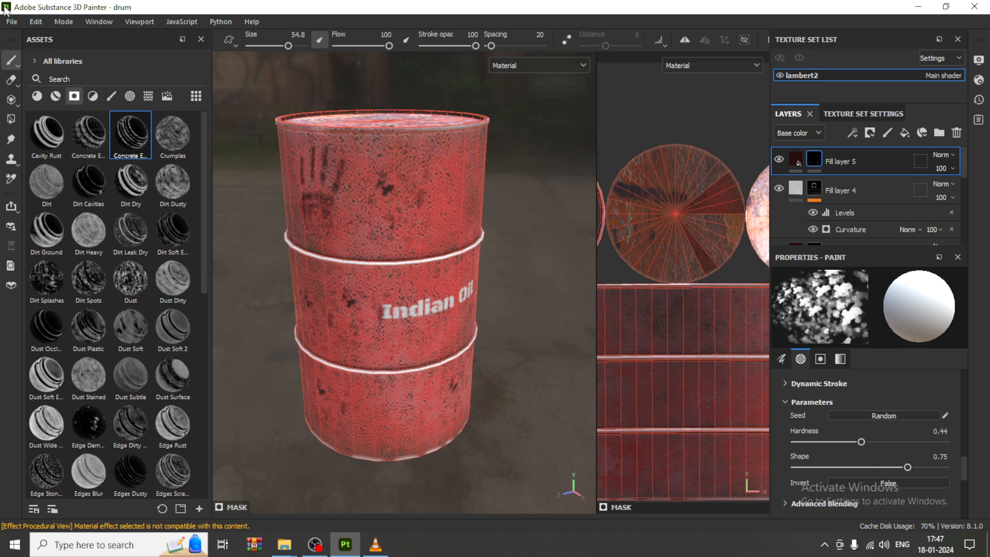
Add another fill layer above Fill layer 5 and give it a black mask
{"action": "left_click", "coordinate": [905, 134]}
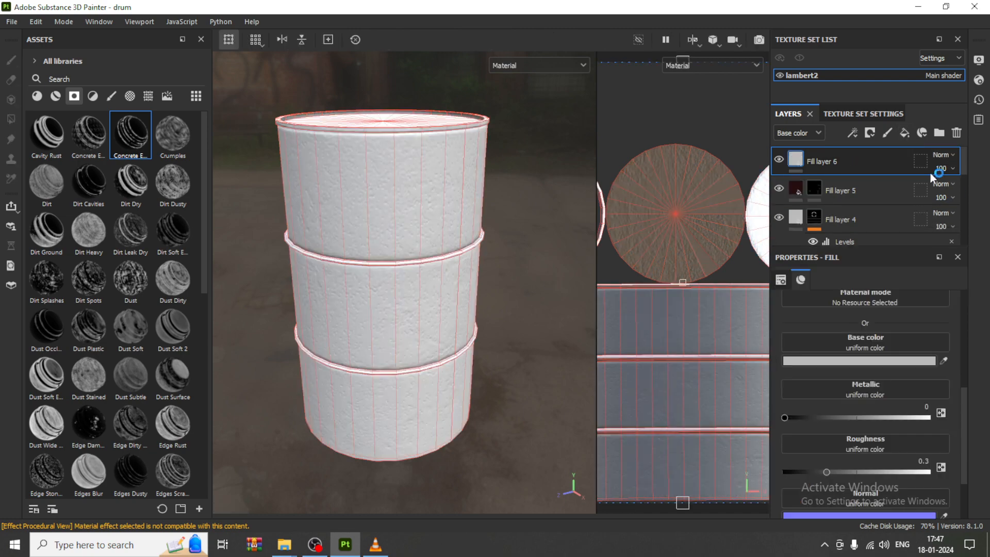
{"action": "left_click", "coordinate": [870, 133]}
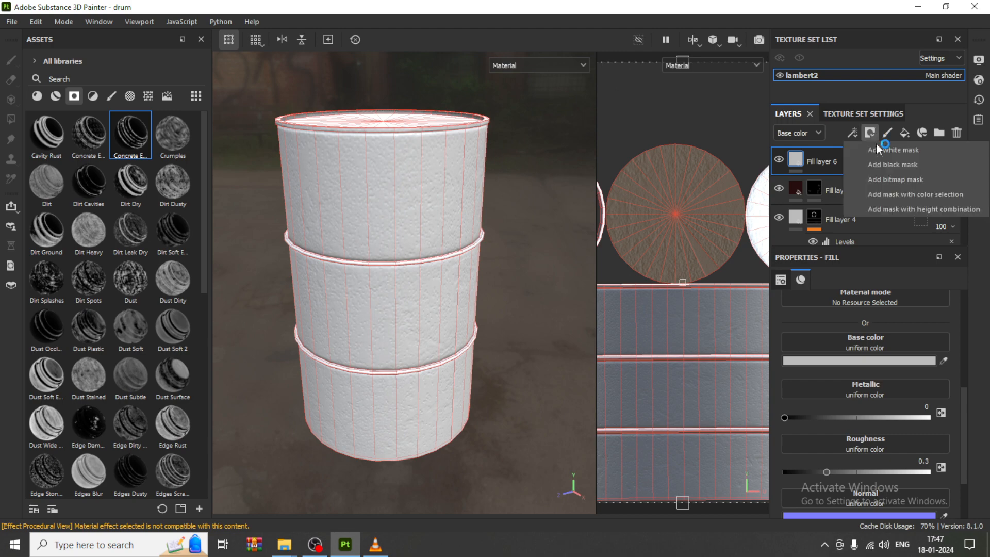
{"action": "left_click", "coordinate": [902, 165]}
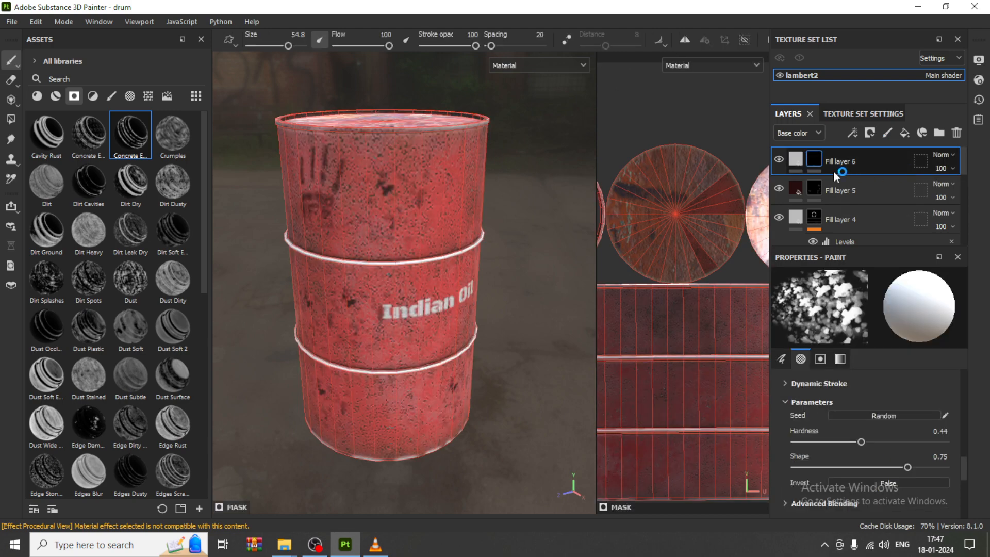
{"action": "scroll", "coordinate": [898, 453], "scroll_direction": "down", "scroll_amount": 4}
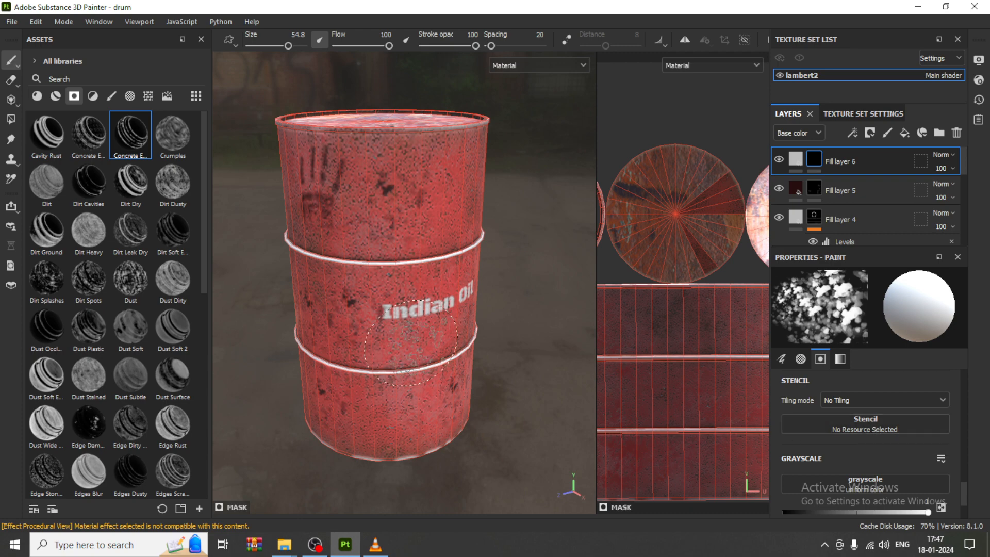
{"action": "middle_click_drag", "start_coordinate": [393, 284], "coordinate": [399, 318], "text": "alt"}
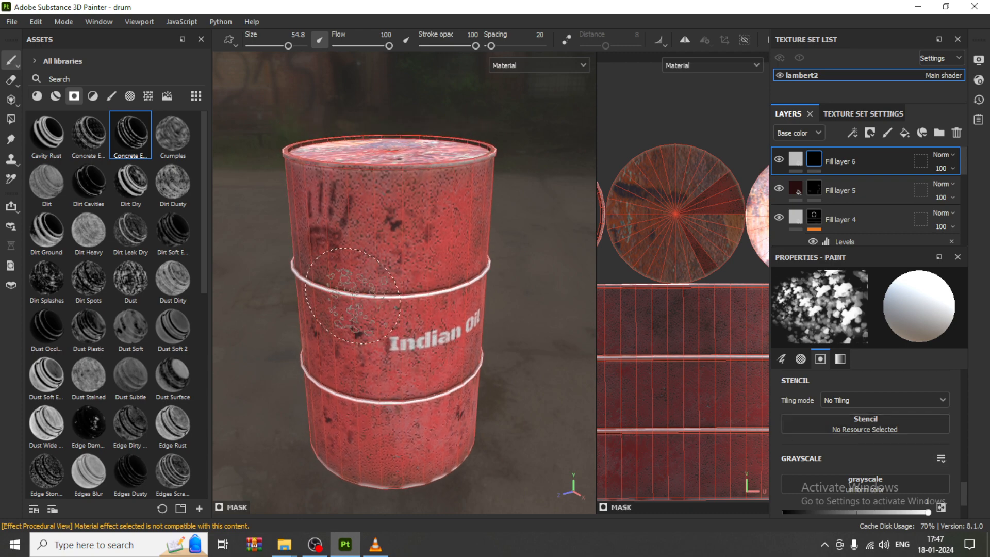
{"action": "left_click_drag", "start_coordinate": [428, 180], "coordinate": [446, 284], "text": "alt"}
{"action": "scroll", "coordinate": [446, 284], "scroll_direction": "up", "scroll_amount": 3}
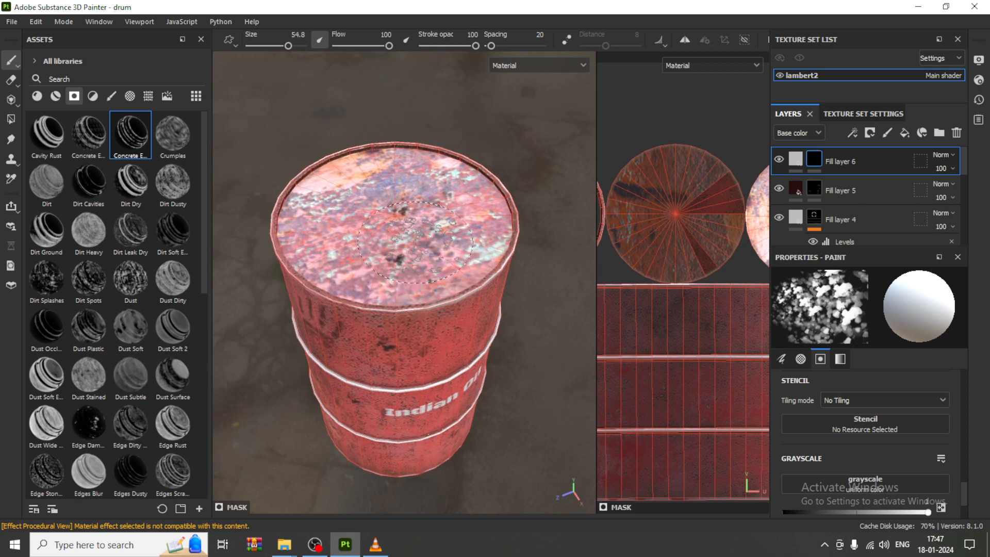
{"action": "left_click", "coordinate": [883, 427]}
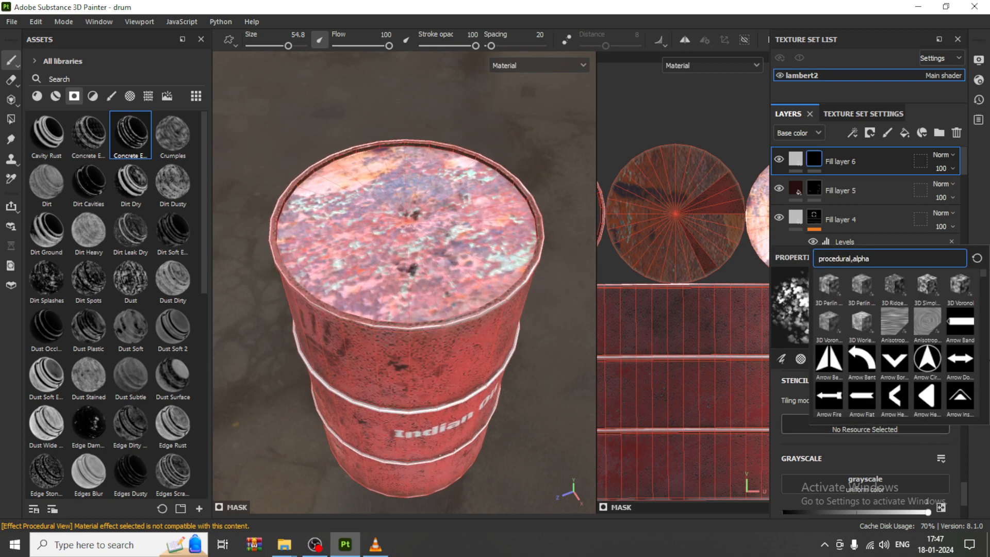
{"action": "left_click", "coordinate": [926, 460]}
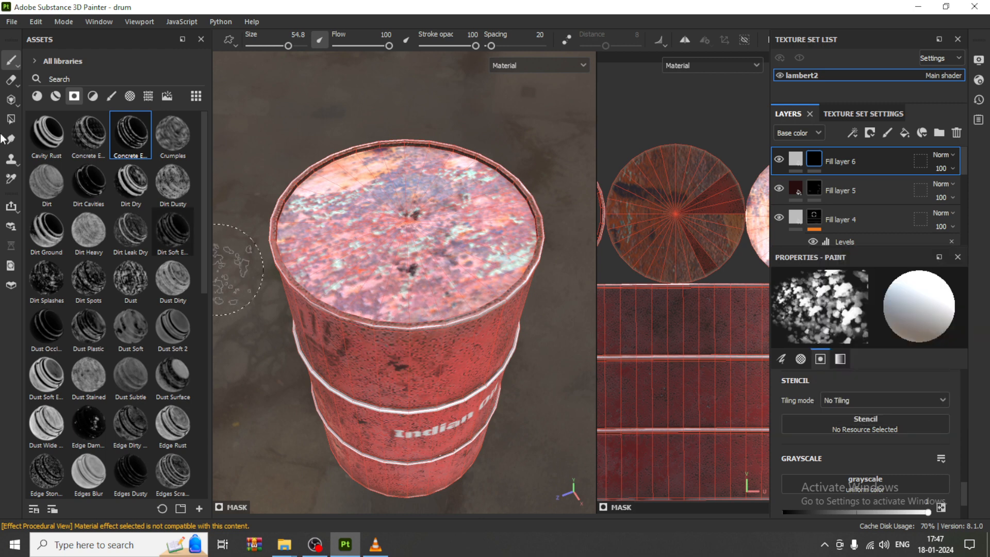
Switch to the Projection tool and examine its brush, alpha, tiling mode and grayscale settings
{"action": "left_click", "coordinate": [15, 103]}
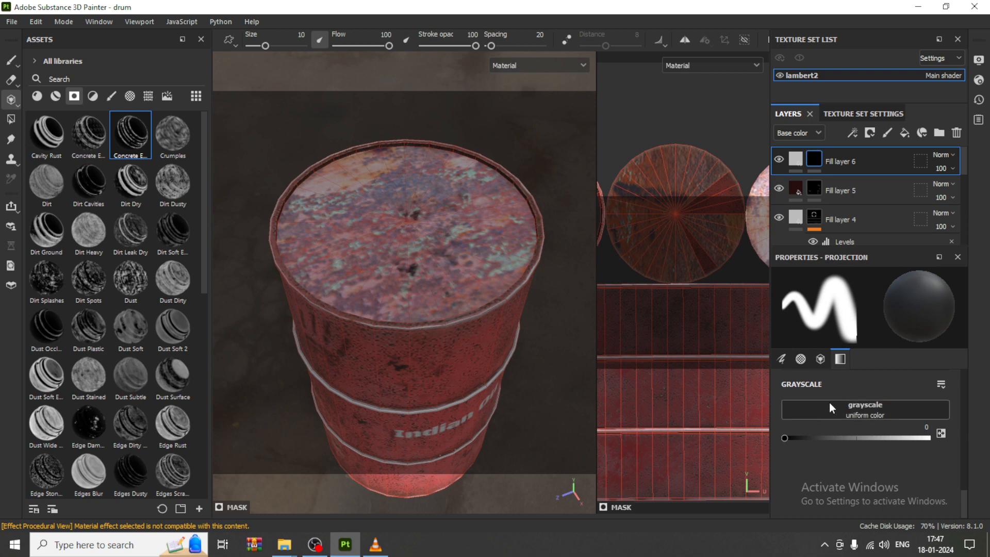
{"action": "scroll", "coordinate": [890, 437], "scroll_direction": "up", "scroll_amount": 2}
{"action": "scroll", "coordinate": [902, 483], "scroll_direction": "up", "scroll_amount": 5}
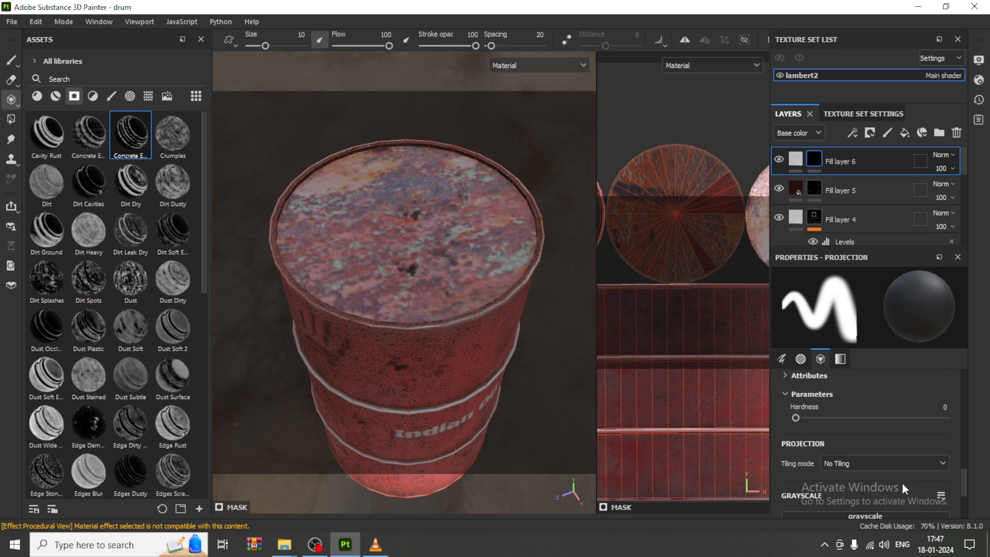
{"action": "scroll", "coordinate": [888, 472], "scroll_direction": "up", "scroll_amount": 5}
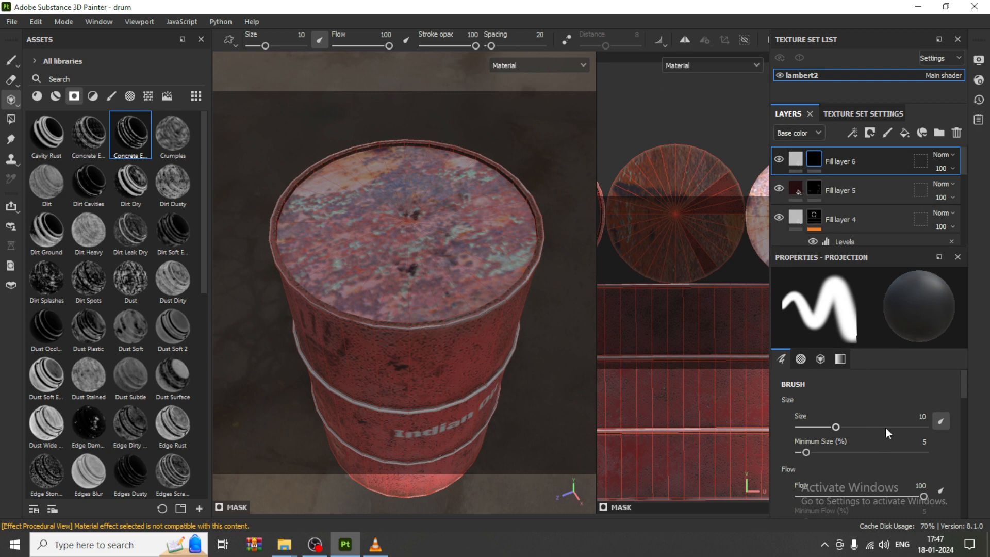
{"action": "scroll", "coordinate": [886, 428], "scroll_direction": "down", "scroll_amount": 10}
{"action": "scroll", "coordinate": [889, 447], "scroll_direction": "down", "scroll_amount": 8}
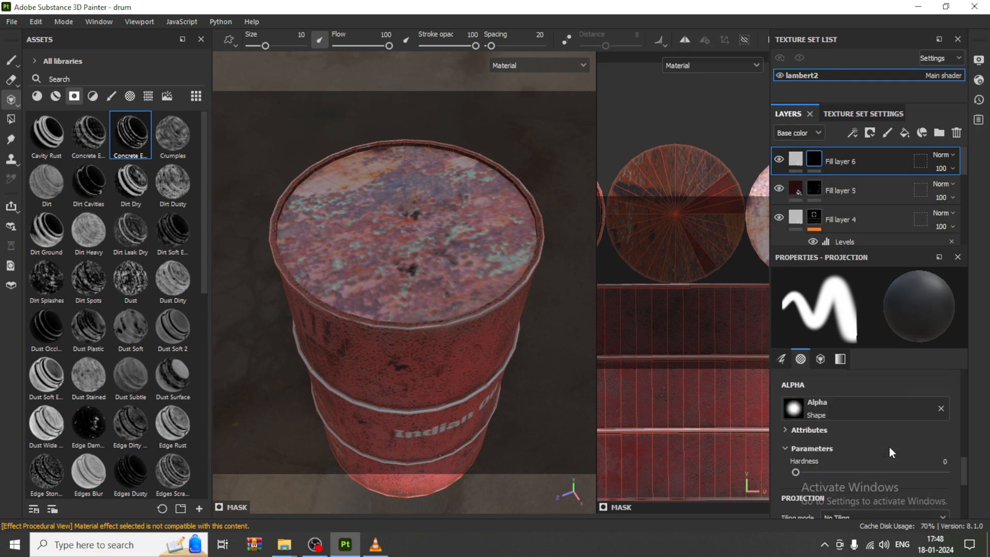
{"action": "scroll", "coordinate": [889, 447], "scroll_direction": "down", "scroll_amount": 2}
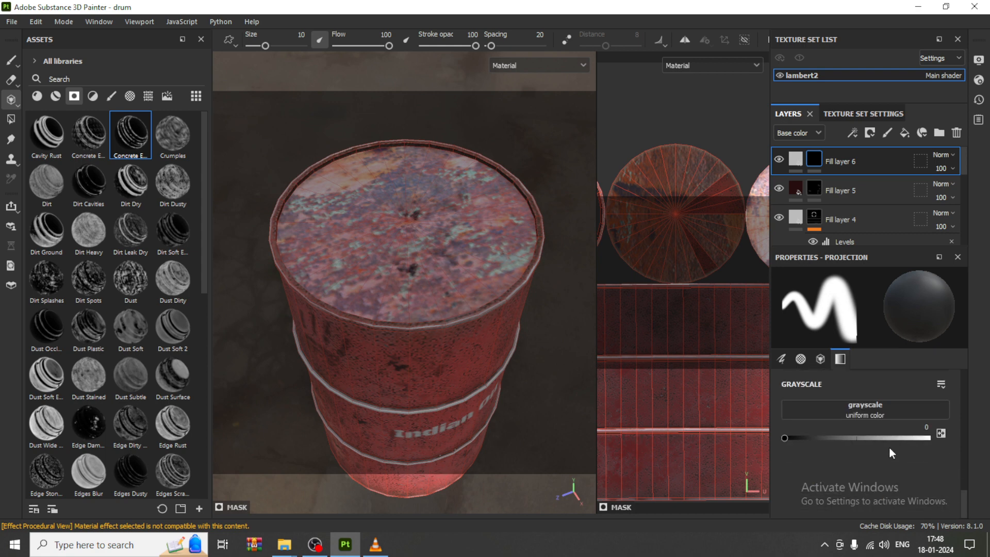
{"action": "scroll", "coordinate": [889, 447], "scroll_direction": "up", "scroll_amount": 3}
{"action": "left_click", "coordinate": [879, 431]}
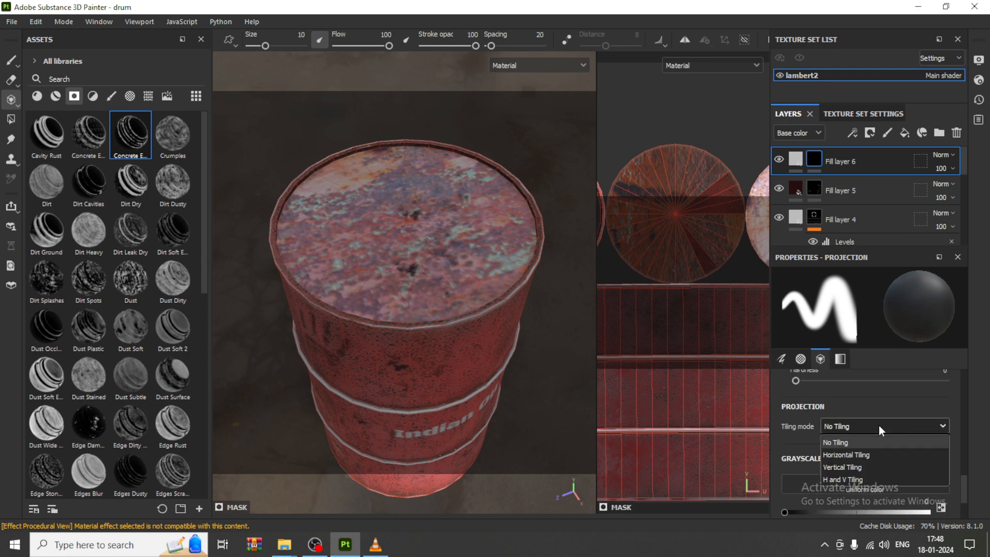
{"action": "left_click", "coordinate": [879, 431]}
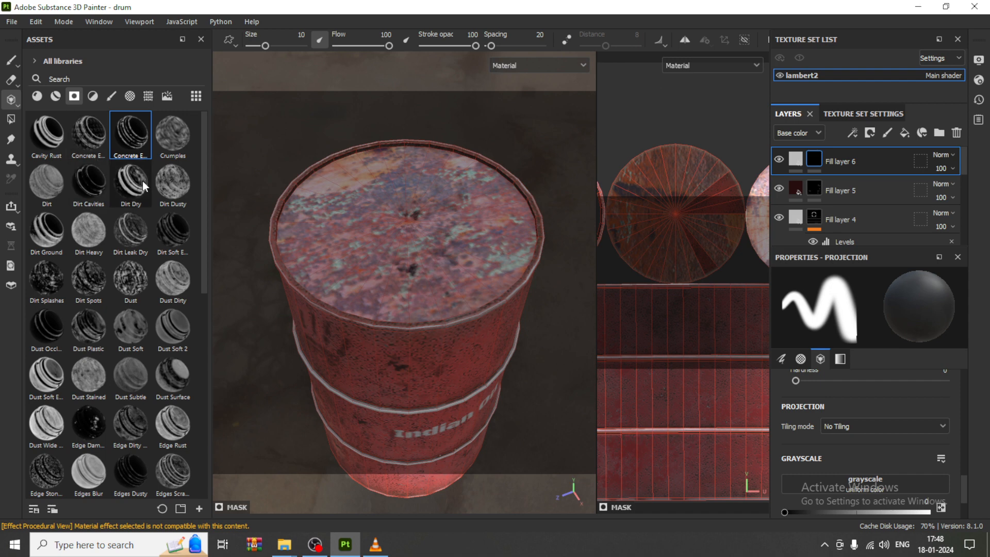
Select the Dirt Dry smart mask and enlarge the projection brush to about 31
{"action": "left_click", "coordinate": [129, 194]}
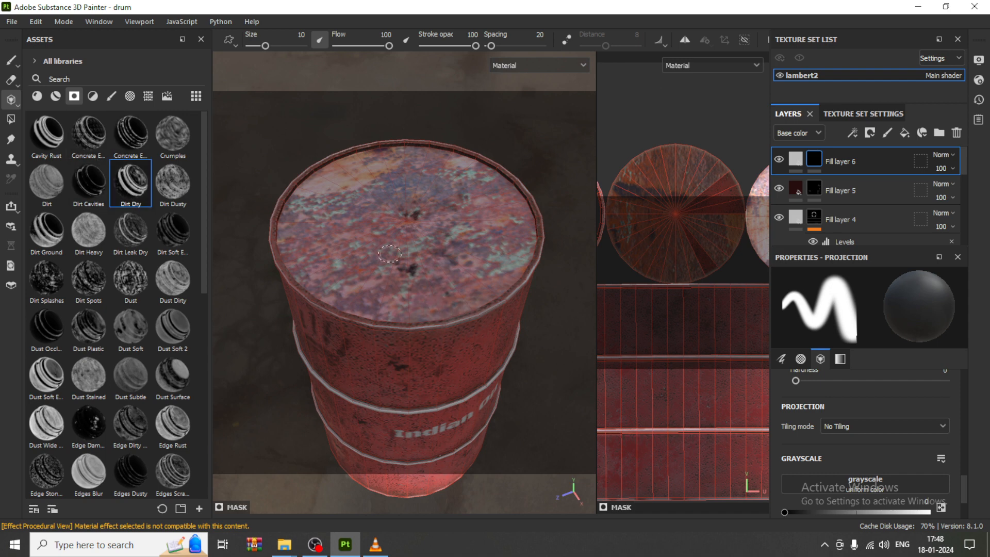
{"action": "right_click_drag", "start_coordinate": [390, 254], "coordinate": [425, 254], "text": "ctrl"}
{"action": "mouse_move", "coordinate": [392, 279]}
{"action": "left_mouse_down", "text": "alt"}
{"action": "mouse_move", "coordinate": [393, 247]}
{"action": "mouse_move", "coordinate": [416, 338]}
{"action": "mouse_move", "coordinate": [449, 274]}
{"action": "left_mouse_up", "text": "alt"}
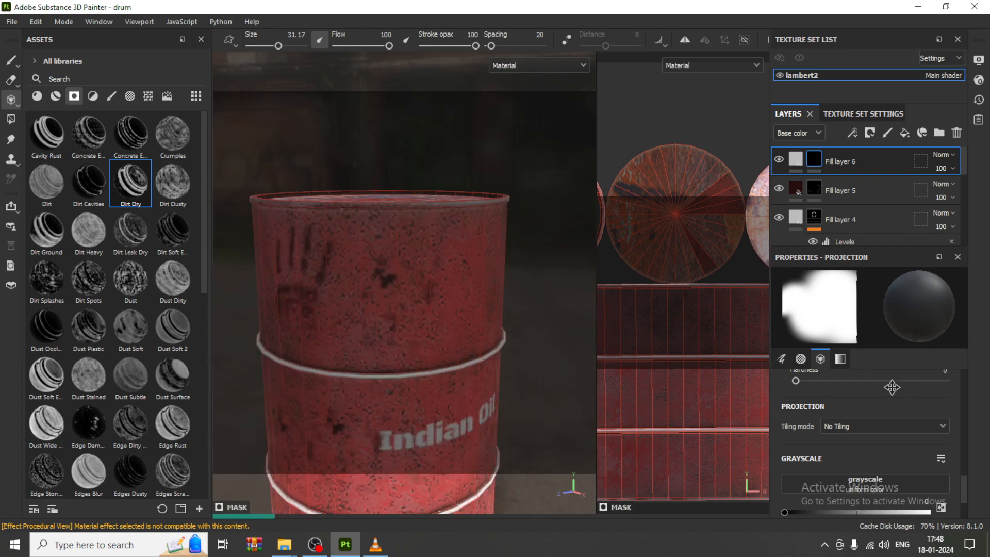
{"action": "left_click", "coordinate": [797, 160]}
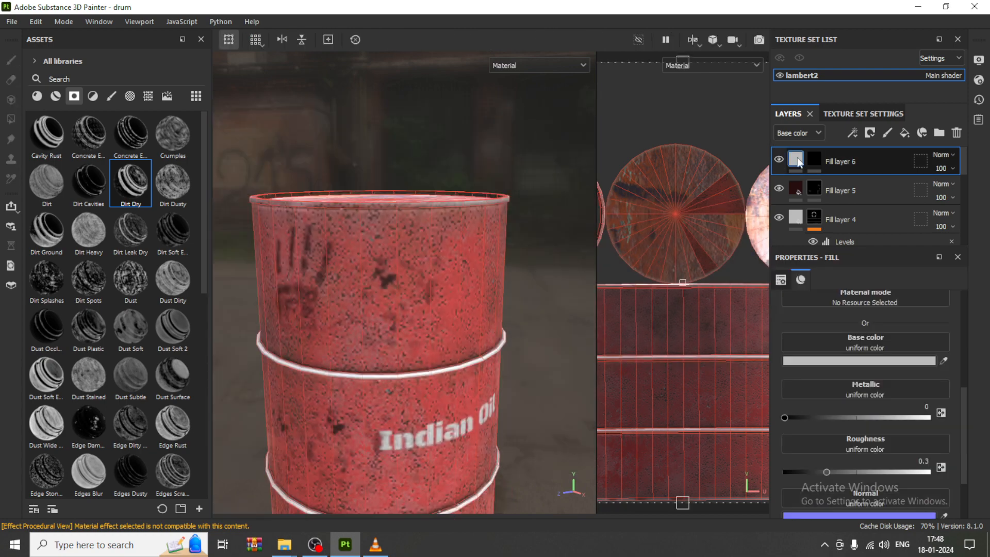
{"action": "scroll", "coordinate": [916, 386], "scroll_direction": "up", "scroll_amount": 5}
{"action": "scroll", "coordinate": [933, 394], "scroll_direction": "down", "scroll_amount": 5}
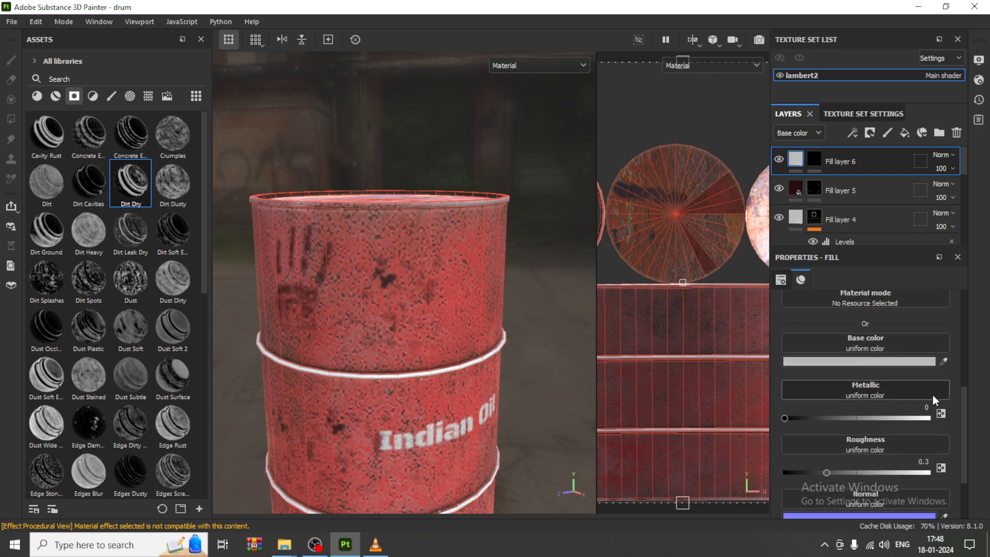
{"action": "scroll", "coordinate": [932, 394], "scroll_direction": "down", "scroll_amount": 3}
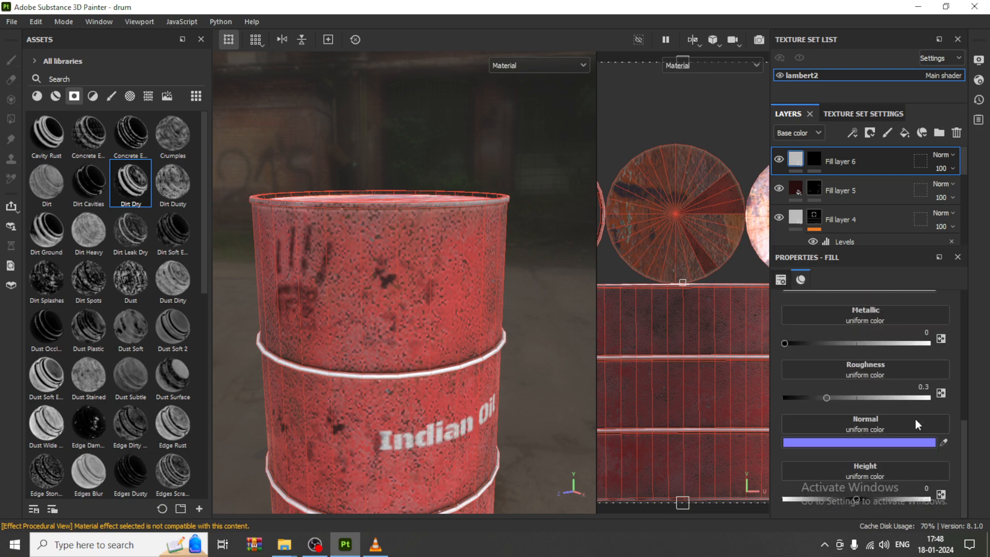
Return to Fill layer 6's mask and remove the Shape alpha from the projection brush
{"action": "left_click", "coordinate": [815, 160]}
{"action": "scroll", "coordinate": [867, 444], "scroll_direction": "down", "scroll_amount": 5}
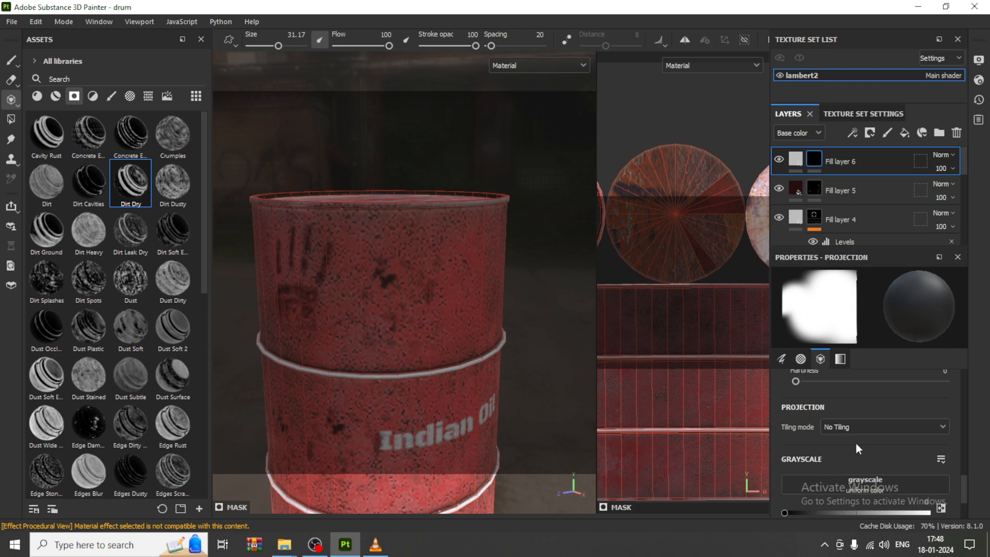
{"action": "scroll", "coordinate": [858, 449], "scroll_direction": "up", "scroll_amount": 2}
{"action": "left_click", "coordinate": [941, 392]}
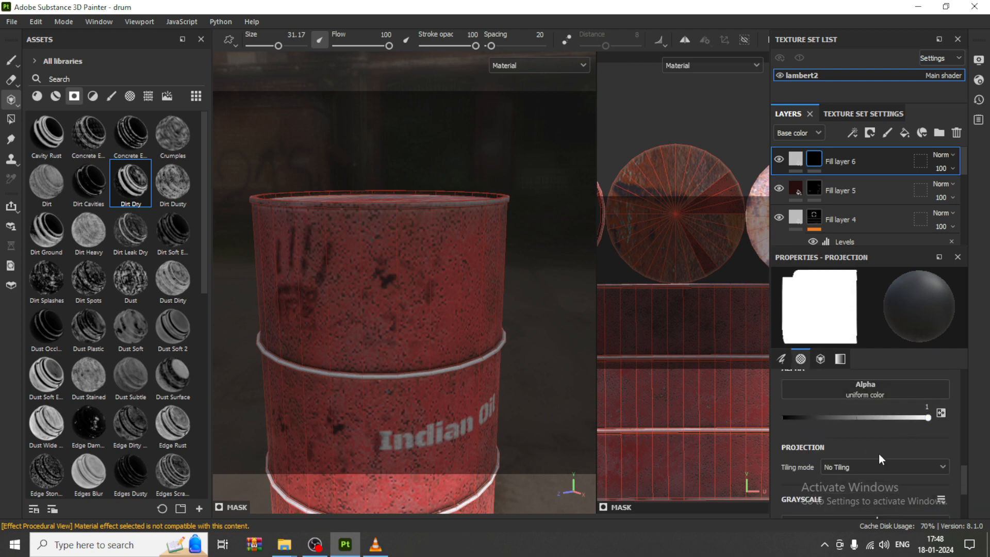
{"action": "scroll", "coordinate": [871, 457], "scroll_direction": "down", "scroll_amount": 3}
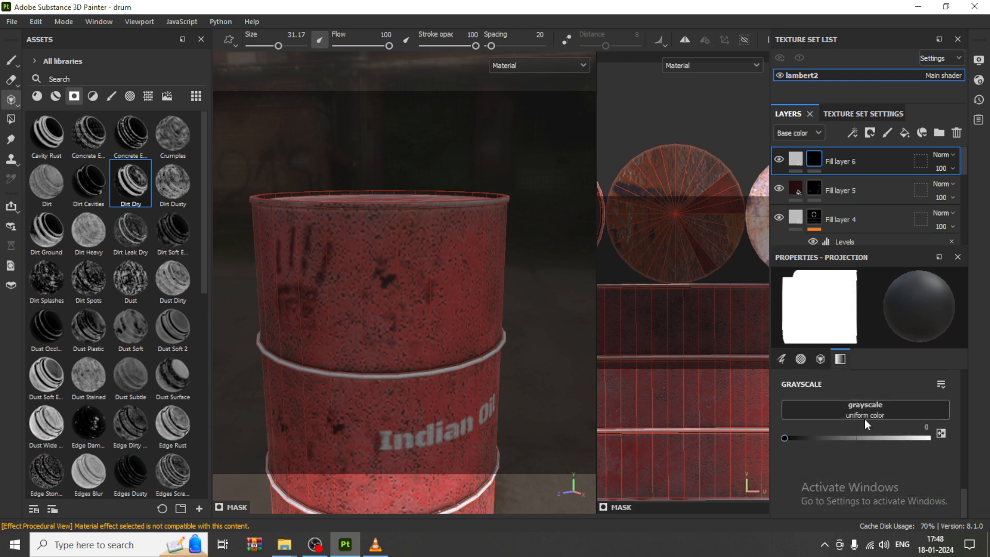
{"action": "scroll", "coordinate": [864, 419], "scroll_direction": "up", "scroll_amount": 2}
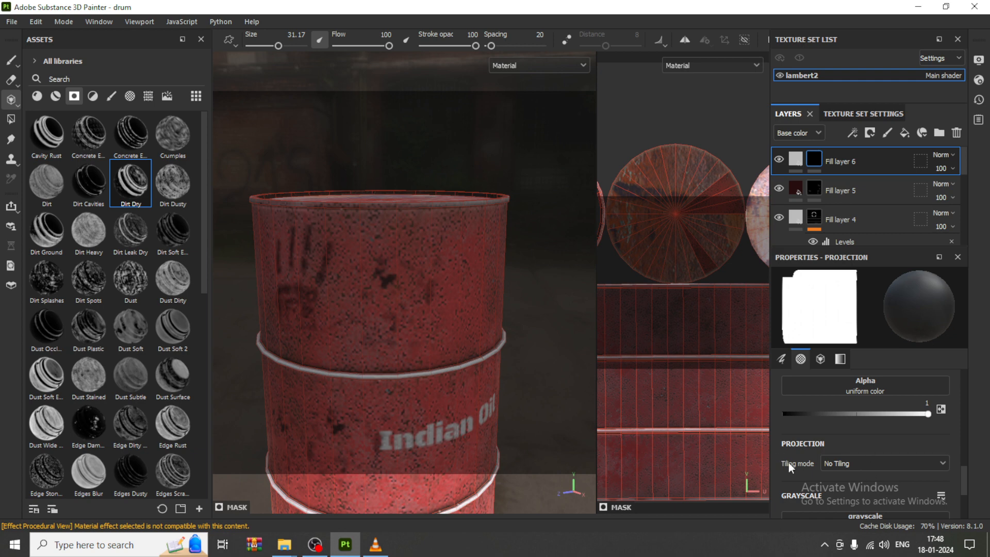
Switch back to the Paint tool and remove the Dirt Spots alpha from its brush
{"action": "left_click", "coordinate": [11, 61]}
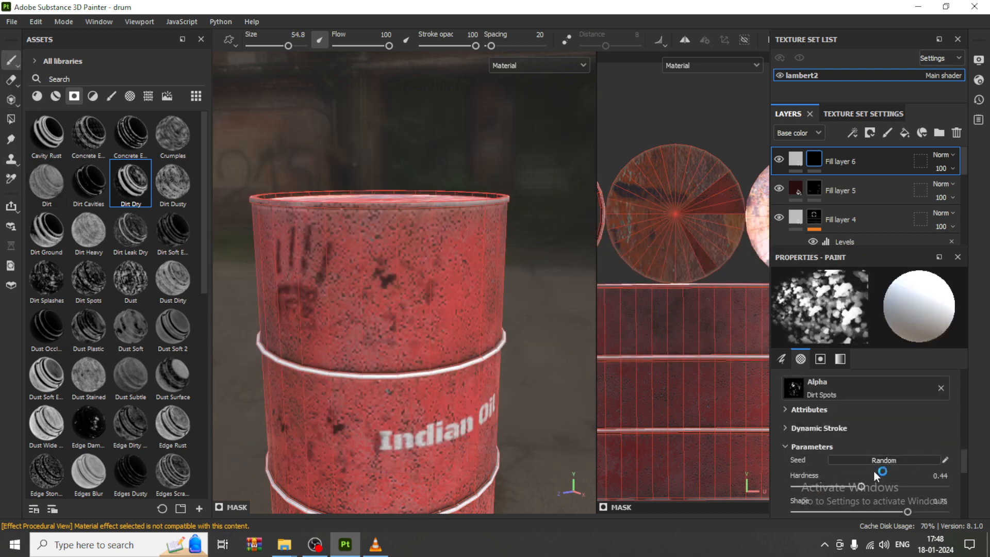
{"action": "left_click", "coordinate": [940, 389]}
{"action": "scroll", "coordinate": [905, 462], "scroll_direction": "down", "scroll_amount": 1}
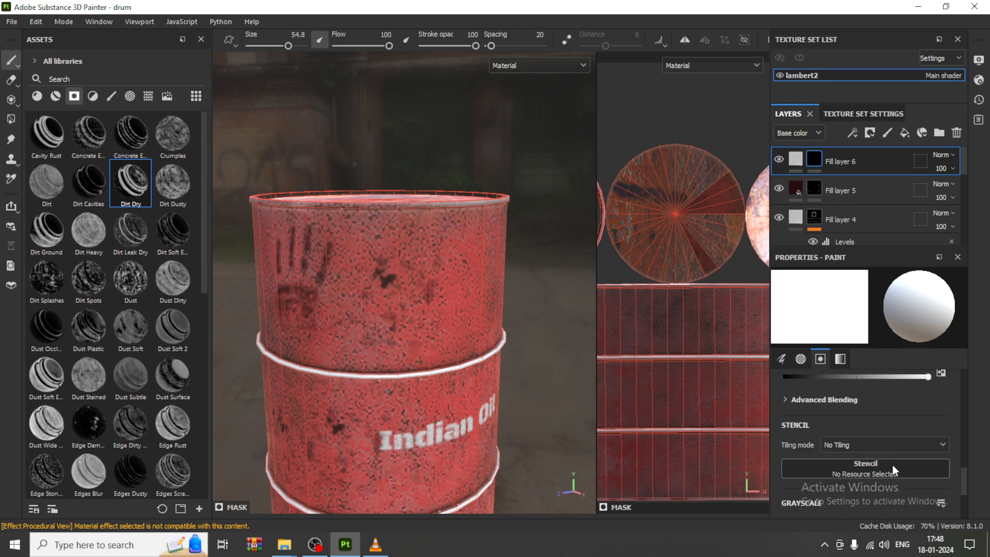
Load the Celtic Cross Butterfly pattern as the paint brush's stencil
{"action": "left_click", "coordinate": [859, 470]}
{"action": "scroll", "coordinate": [904, 415], "scroll_direction": "down", "scroll_amount": 4}
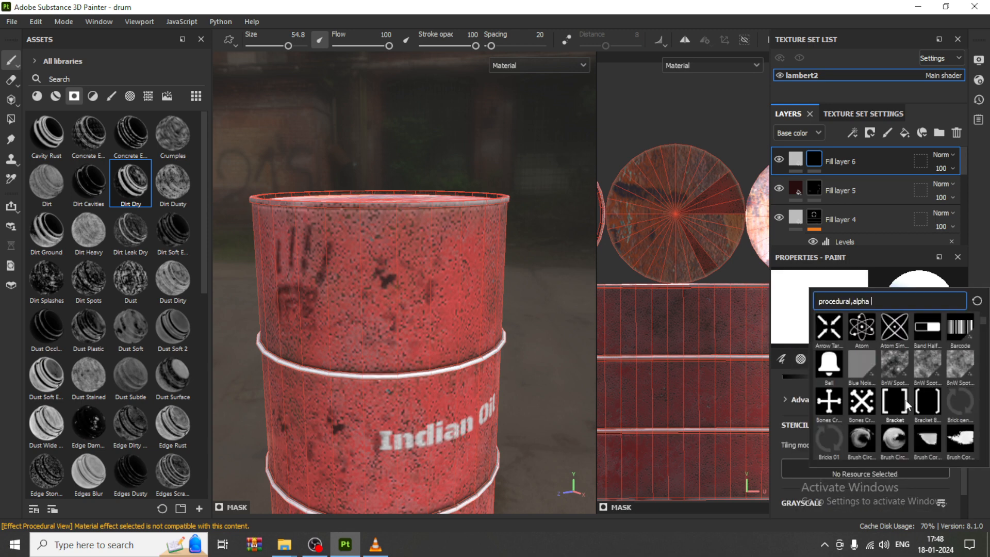
{"action": "scroll", "coordinate": [897, 407], "scroll_direction": "up", "scroll_amount": 3}
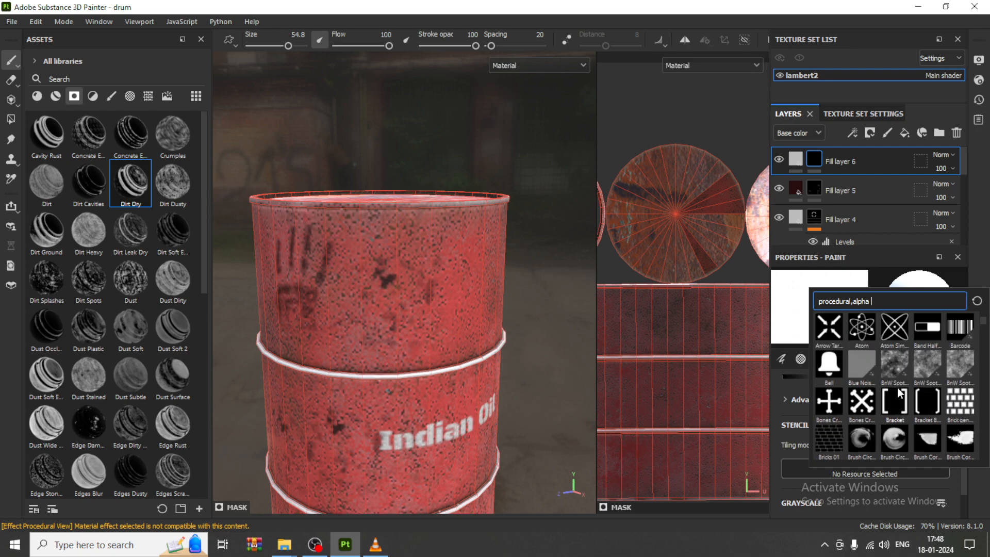
{"action": "scroll", "coordinate": [908, 406], "scroll_direction": "down", "scroll_amount": 4}
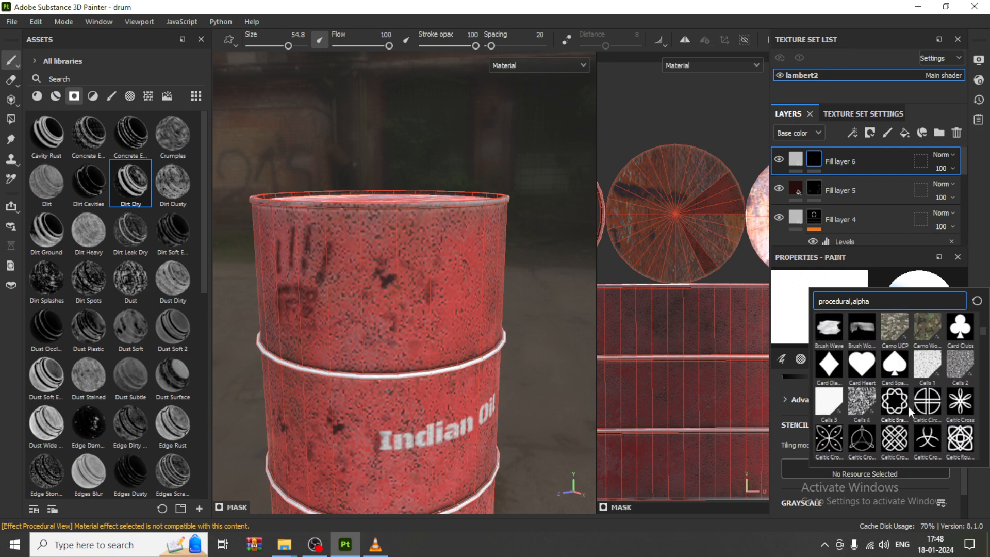
{"action": "scroll", "coordinate": [909, 407], "scroll_direction": "down", "scroll_amount": 6}
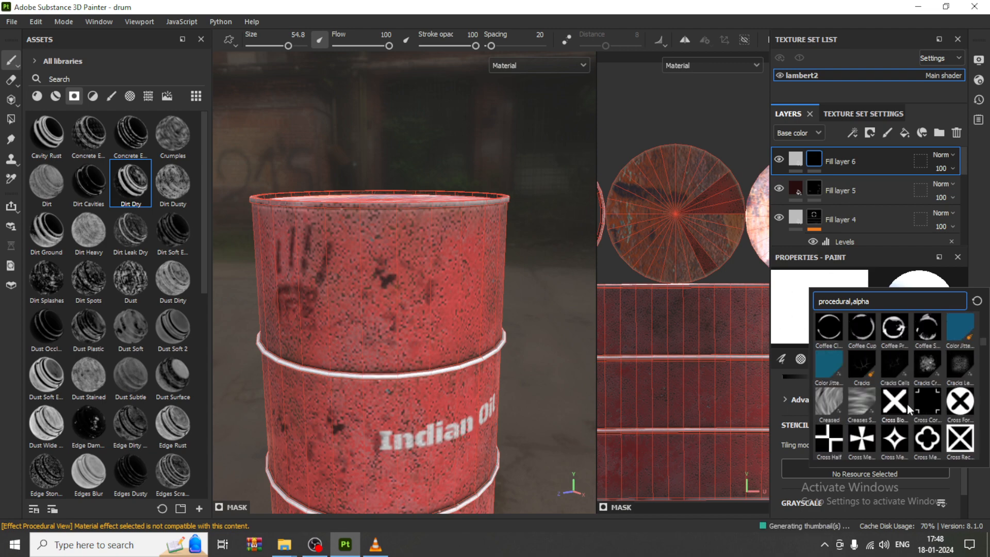
{"action": "scroll", "coordinate": [893, 386], "scroll_direction": "up", "scroll_amount": 3}
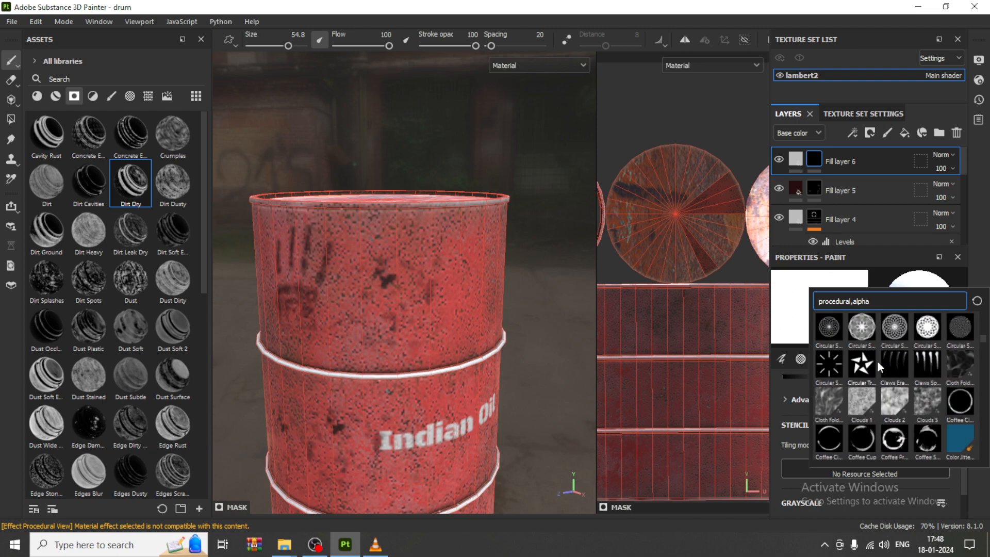
{"action": "scroll", "coordinate": [878, 410], "scroll_direction": "up", "scroll_amount": 5}
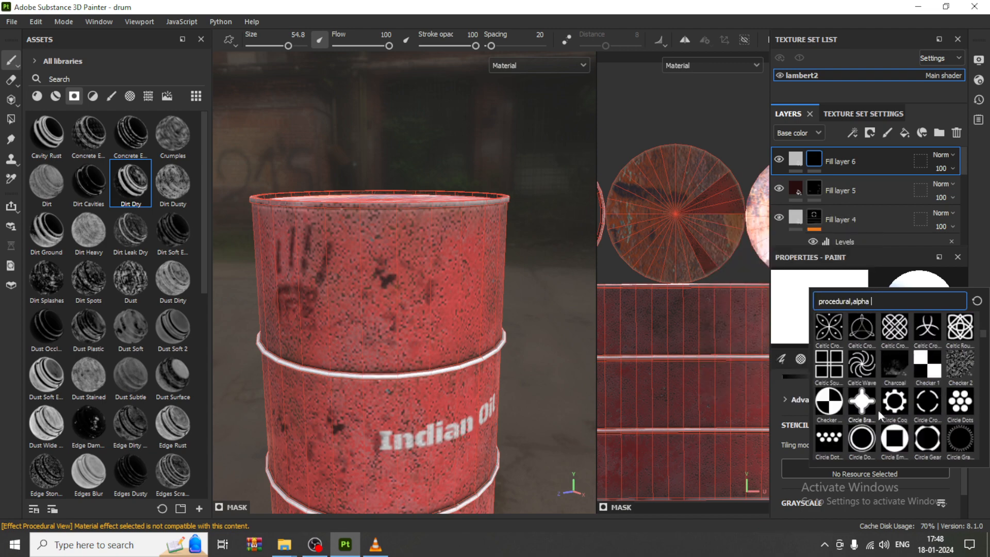
{"action": "left_click", "coordinate": [840, 332]}
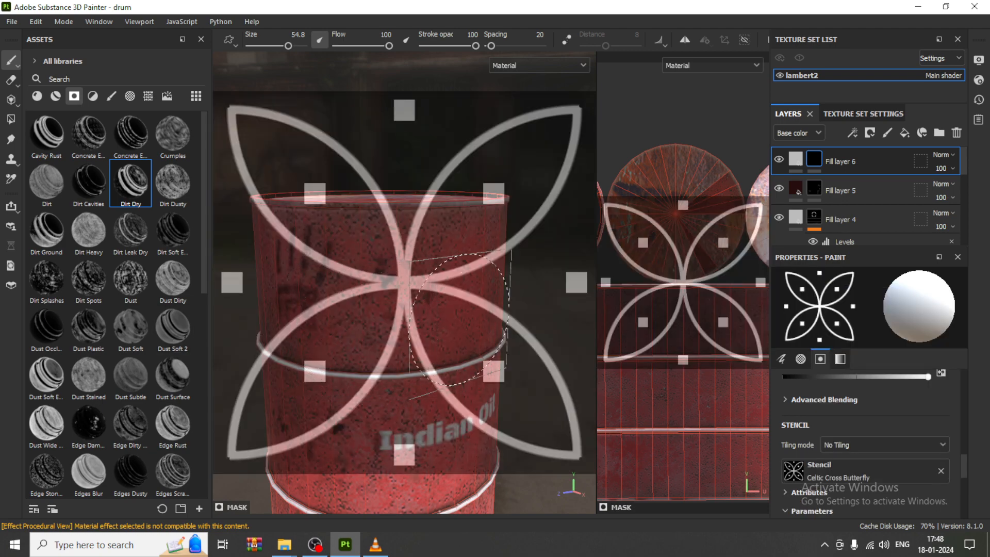
Shrink the Celtic Cross Butterfly stencil to about half its size and place it over the drum's upper side
{"action": "key", "text": "s"}
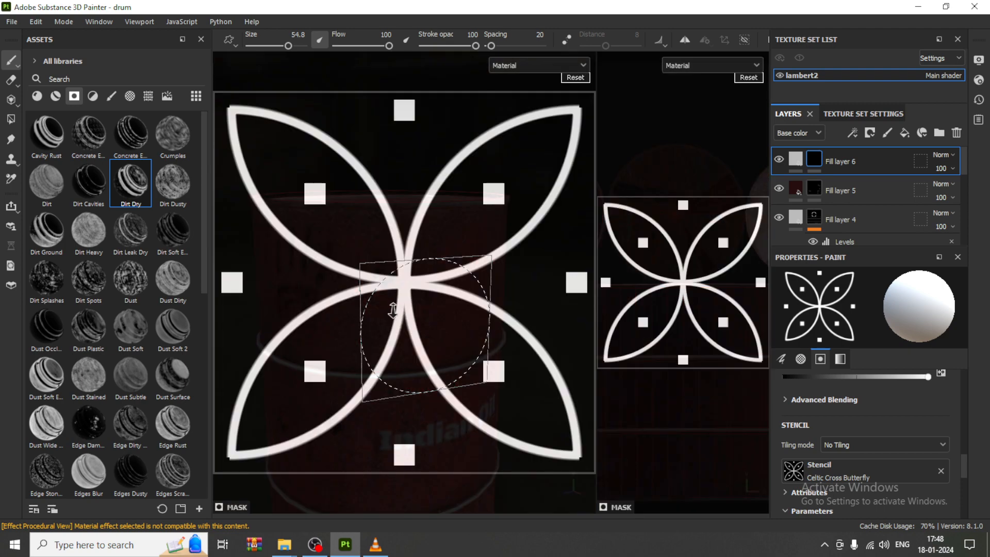
{"action": "right_click_drag", "start_coordinate": [387, 308], "coordinate": [482, 339]}
{"action": "key", "text": "s"}
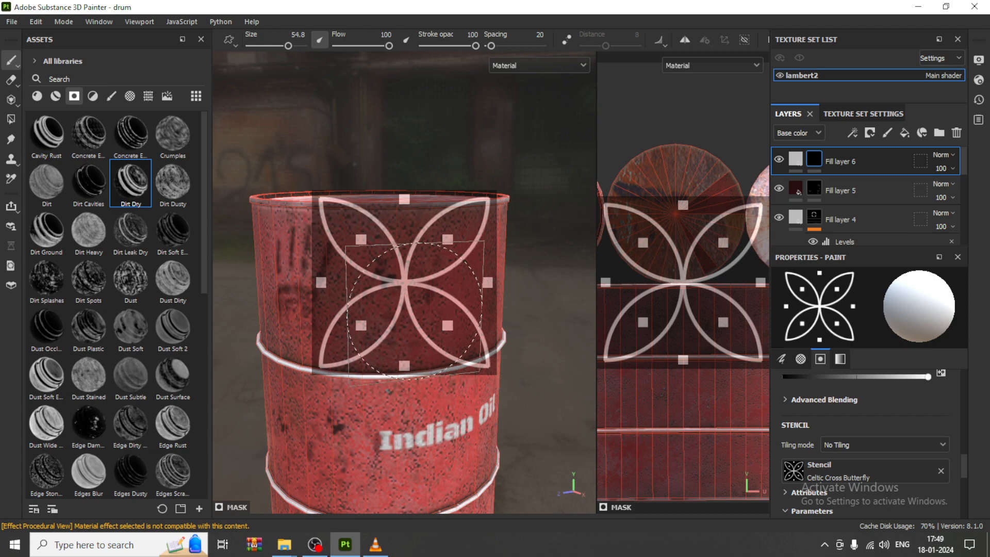
{"action": "left_click_drag", "start_coordinate": [376, 284], "coordinate": [416, 305], "text": "alt"}
{"action": "key", "text": "s"}
{"action": "middle_click_drag", "start_coordinate": [432, 287], "coordinate": [350, 303]}
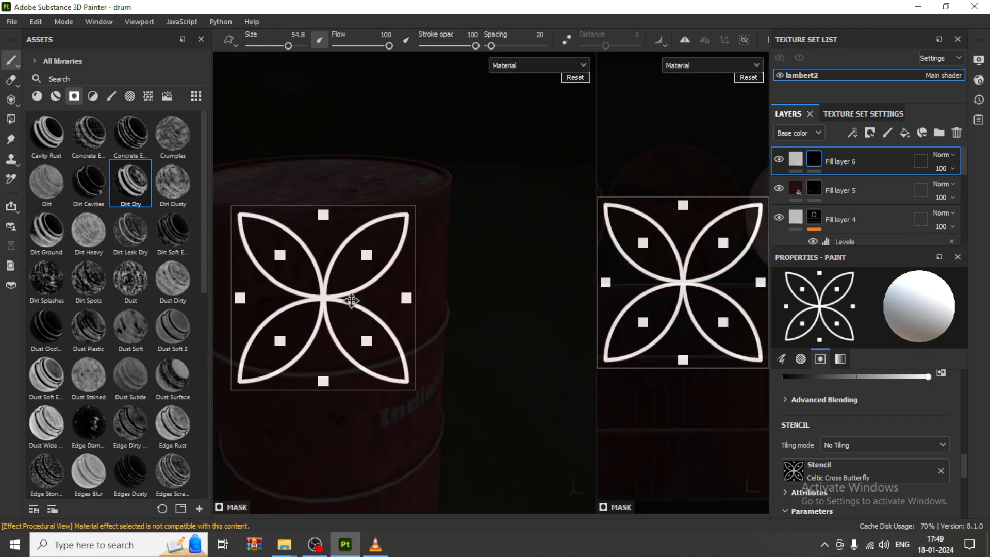
{"action": "key", "text": "s"}
{"action": "right_click_drag", "start_coordinate": [349, 305], "coordinate": [251, 310]}
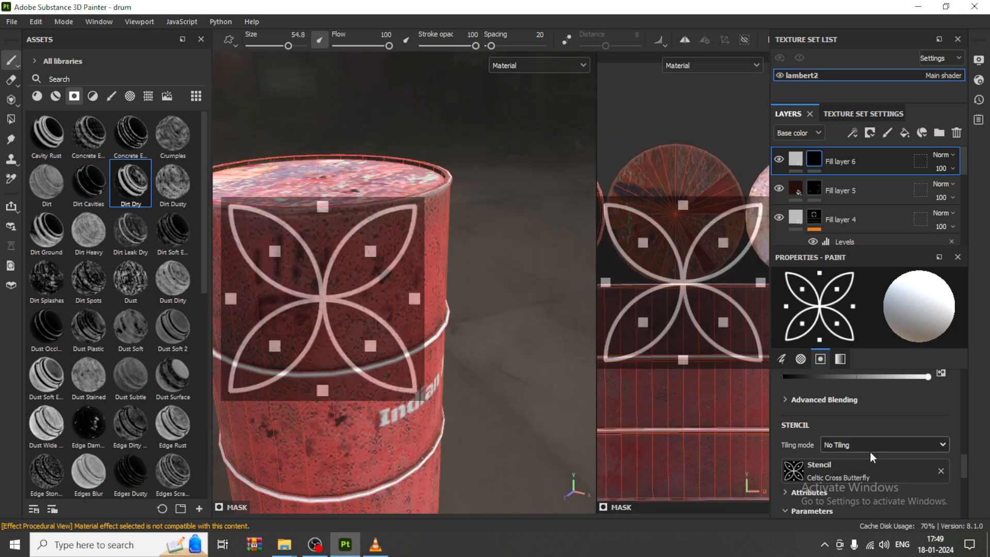
Compare the stencil's horizontal and vertical tiling, leaving the tiling mode on Horizontal Tiling
{"action": "left_click", "coordinate": [867, 447]}
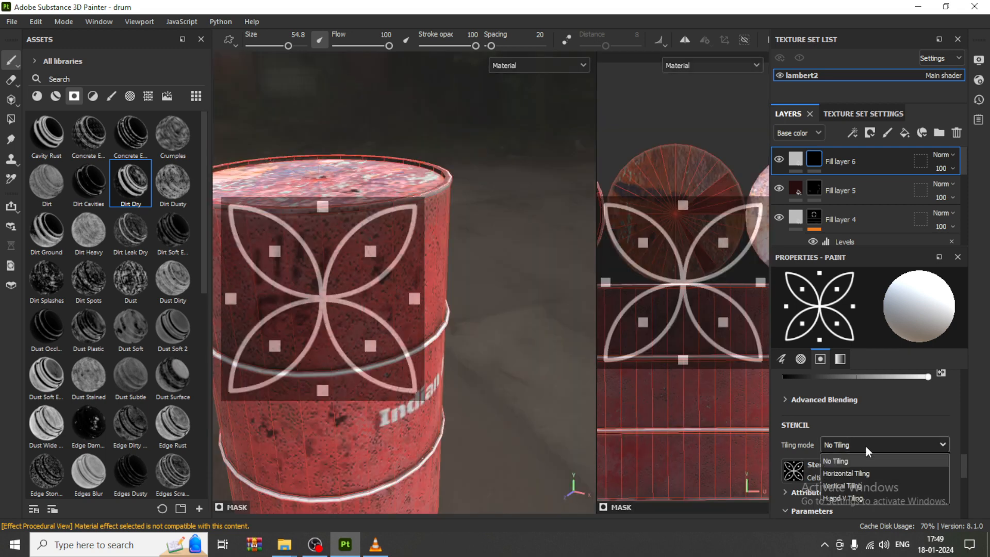
{"action": "left_click", "coordinate": [868, 473]}
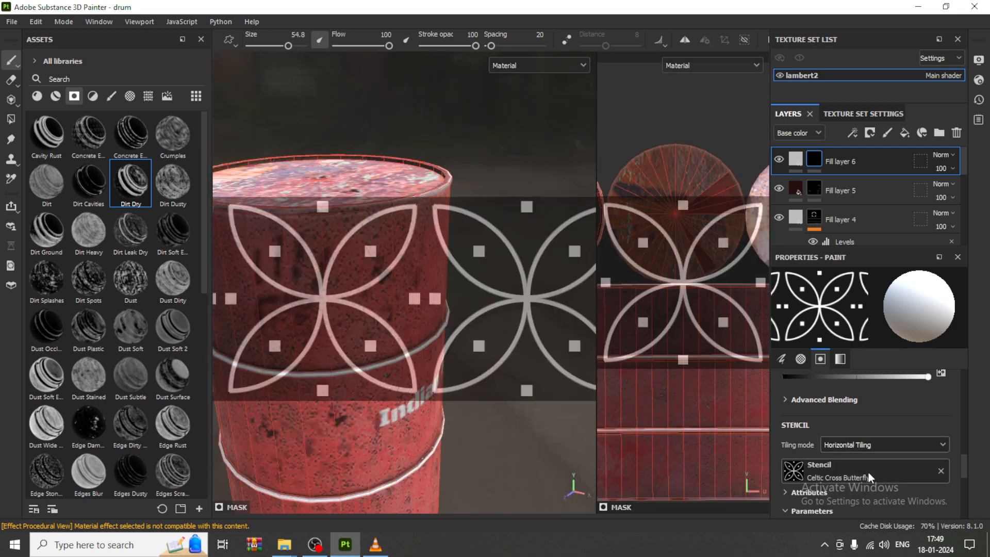
{"action": "left_click", "coordinate": [872, 443]}
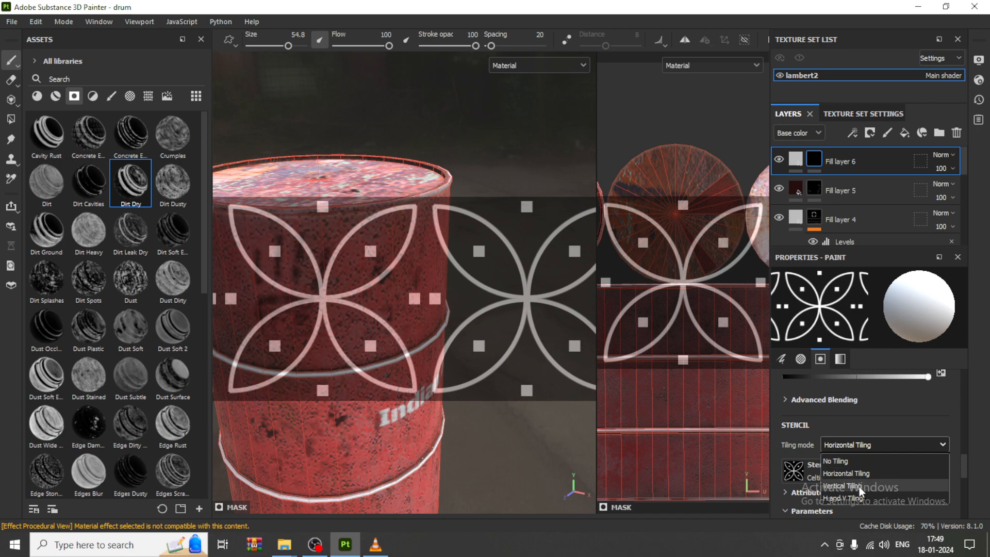
{"action": "left_click", "coordinate": [859, 487]}
{"action": "left_click", "coordinate": [867, 442]}
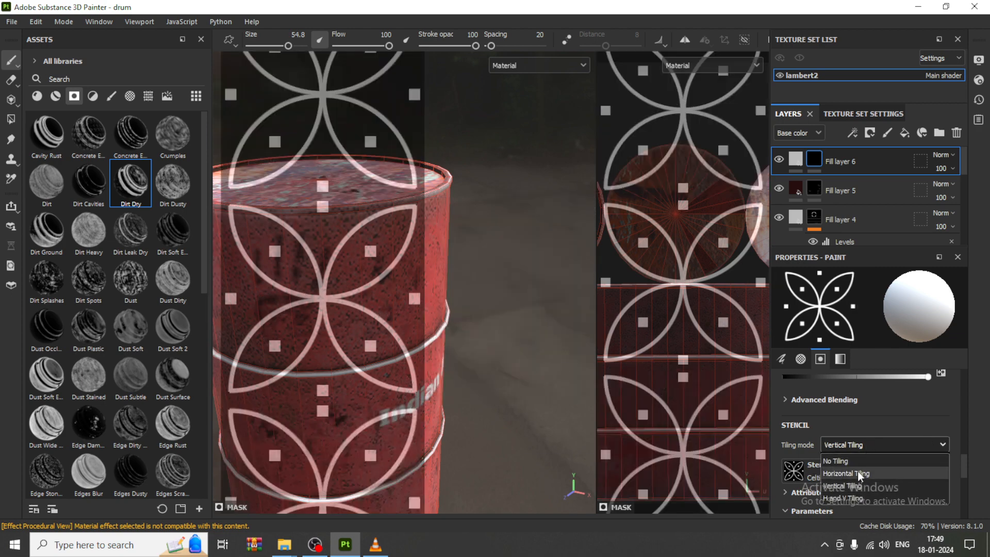
{"action": "left_click", "coordinate": [858, 471]}
Shrink the tiled butterfly stencil to a narrow band in the 3D view and paint it across the drum's upper section
{"action": "key", "text": "s"}
{"action": "right_click_drag", "start_coordinate": [192, 220], "coordinate": [283, 257]}
{"action": "left_click_drag", "start_coordinate": [427, 347], "coordinate": [361, 308], "text": "alt"}
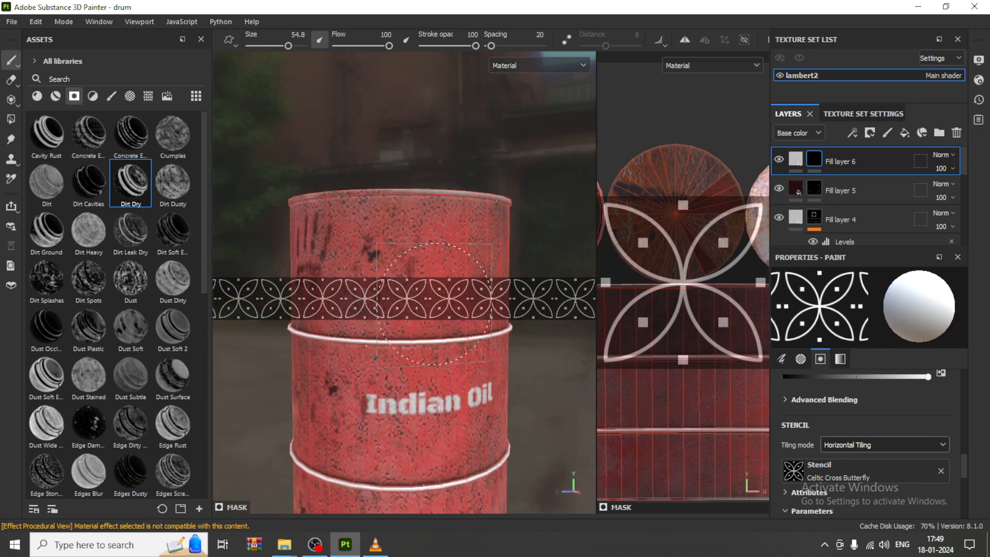
{"action": "middle_click_drag", "start_coordinate": [469, 293], "coordinate": [465, 323], "text": "alt"}
{"action": "right_click_drag", "start_coordinate": [421, 306], "coordinate": [381, 305]}
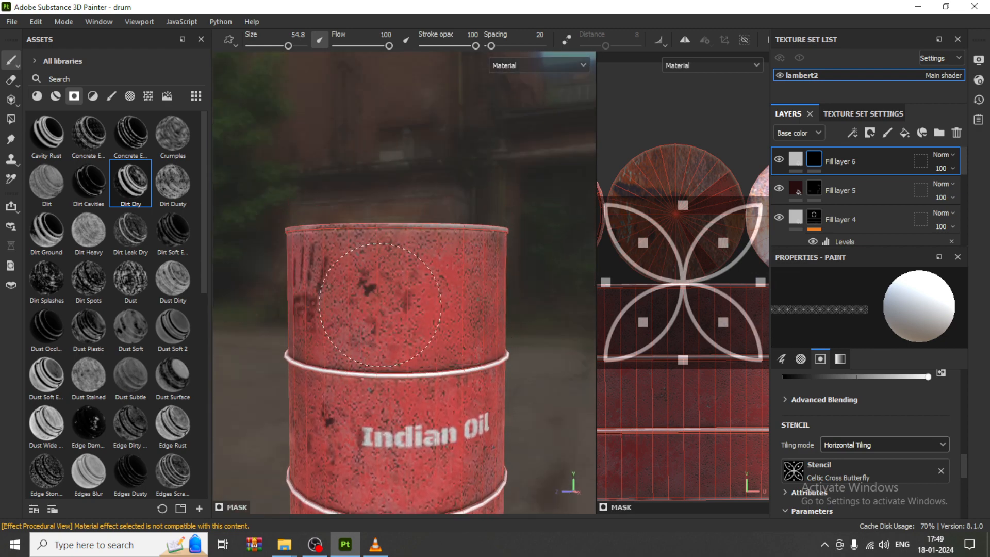
{"action": "mouse_move", "coordinate": [335, 310]}
{"action": "left_mouse_down"}
{"action": "mouse_move", "coordinate": [462, 311]}
{"action": "mouse_move", "coordinate": [378, 310]}
{"action": "mouse_move", "coordinate": [524, 327]}
{"action": "left_mouse_up"}
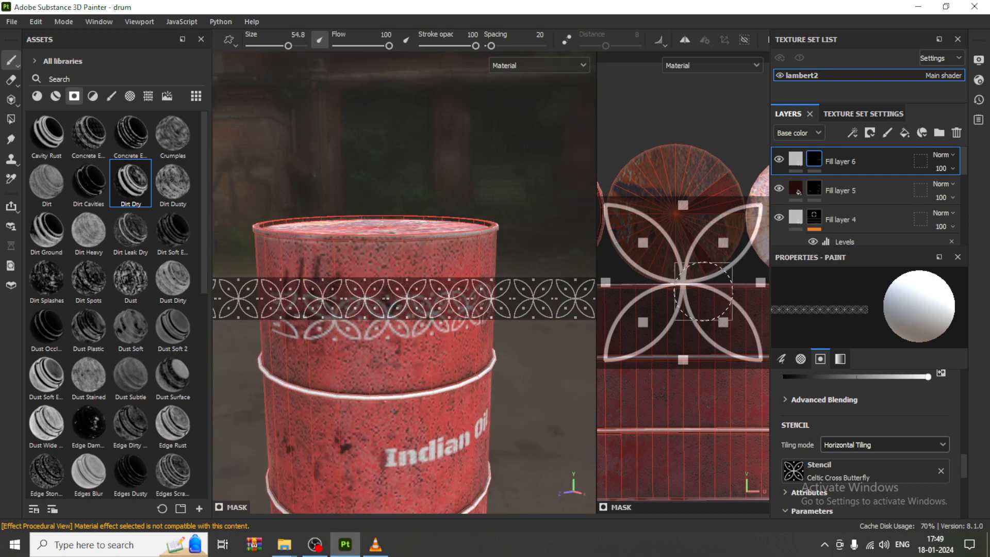
Shrink the stencil in the 2D view to a thin band of small repeats across the UV layout
{"action": "scroll", "coordinate": [694, 290], "scroll_direction": "down", "scroll_amount": 3}
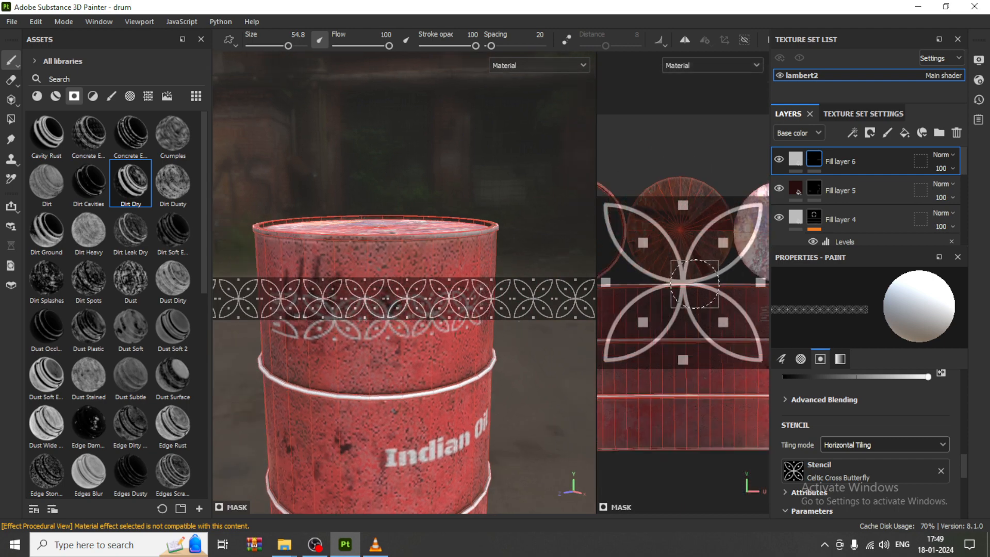
{"action": "scroll", "coordinate": [695, 285], "scroll_direction": "down", "scroll_amount": 3}
{"action": "key", "text": "s"}
{"action": "mouse_move", "coordinate": [702, 294]}
{"action": "right_mouse_down"}
{"action": "mouse_move", "coordinate": [586, 131]}
{"action": "mouse_move", "coordinate": [599, 143]}
{"action": "right_mouse_up"}
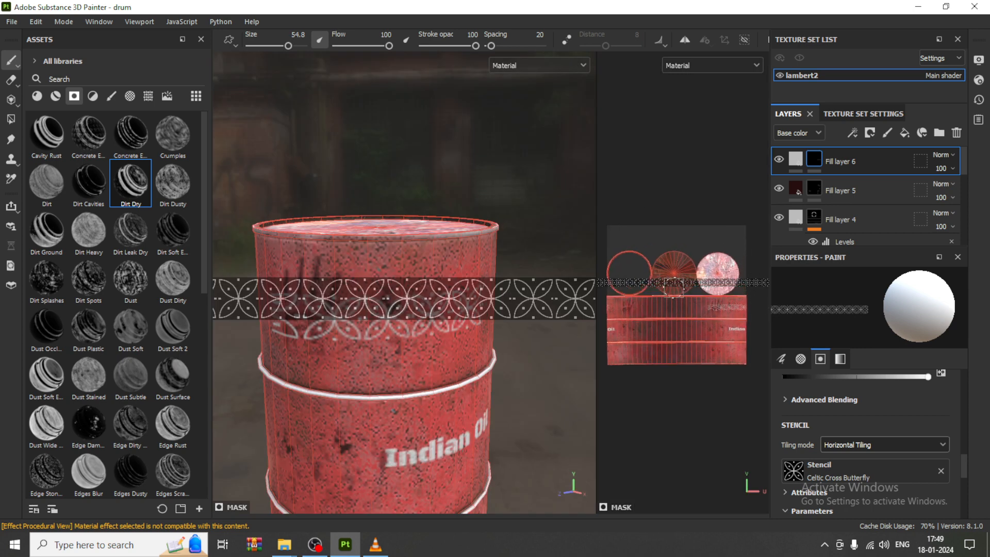
Position the stencil band in the 2D view over the drum's lowest side section, below the second rib
{"action": "key", "text": "s"}
{"action": "middle_click_drag", "start_coordinate": [673, 283], "coordinate": [676, 320]}
{"action": "middle_click_drag", "start_coordinate": [675, 326], "coordinate": [684, 329]}
{"action": "scroll", "coordinate": [680, 340], "scroll_direction": "up", "scroll_amount": 2}
{"action": "key", "text": "s"}
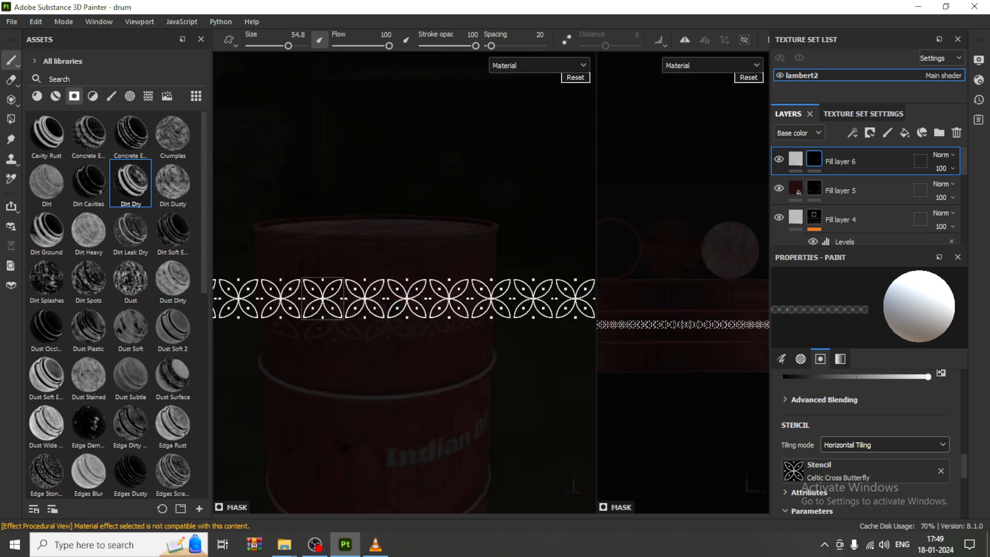
{"action": "scroll", "coordinate": [684, 329], "scroll_direction": "up", "scroll_amount": 1}
{"action": "scroll", "coordinate": [690, 335], "scroll_direction": "down", "scroll_amount": 3}
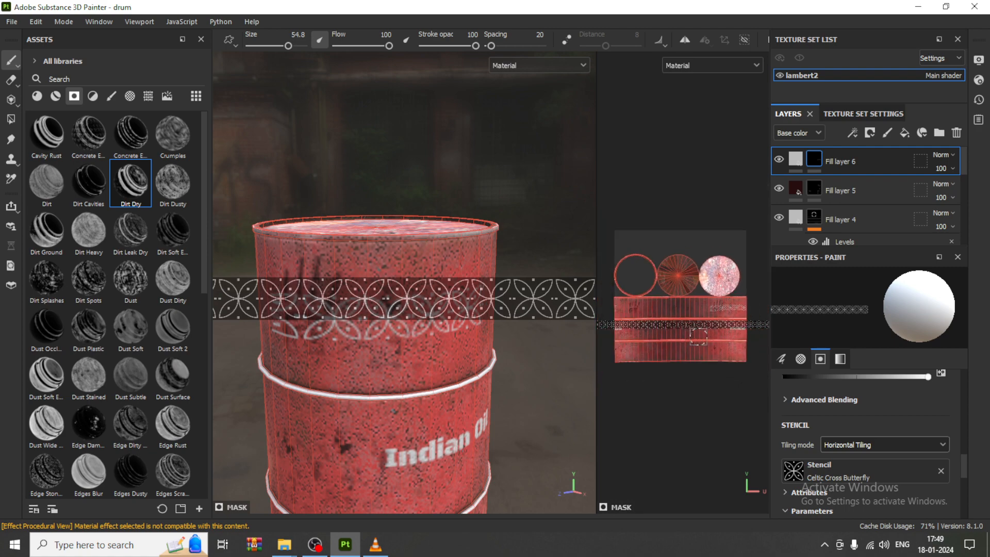
{"action": "key", "text": "s"}
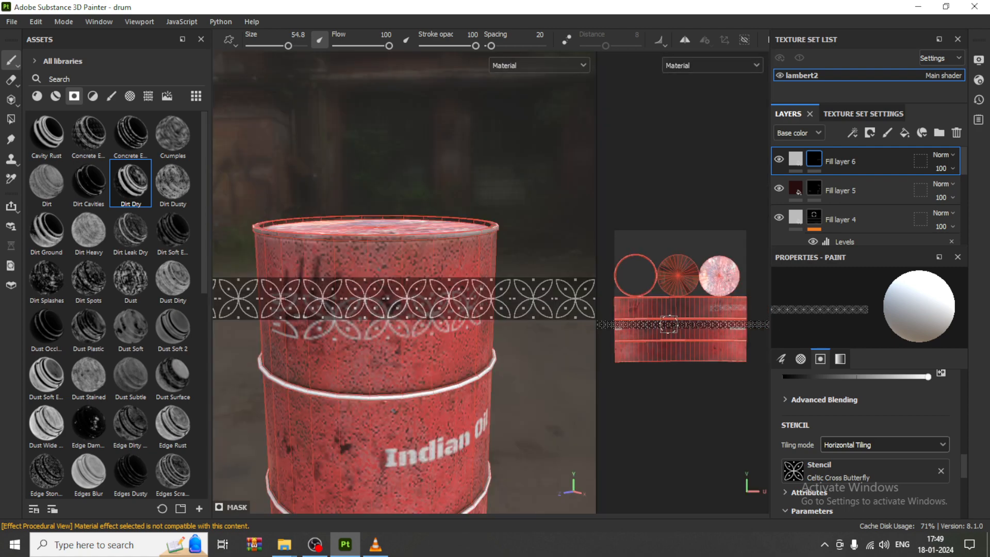
{"action": "key", "text": "s"}
{"action": "middle_click_drag", "start_coordinate": [670, 330], "coordinate": [668, 348]}
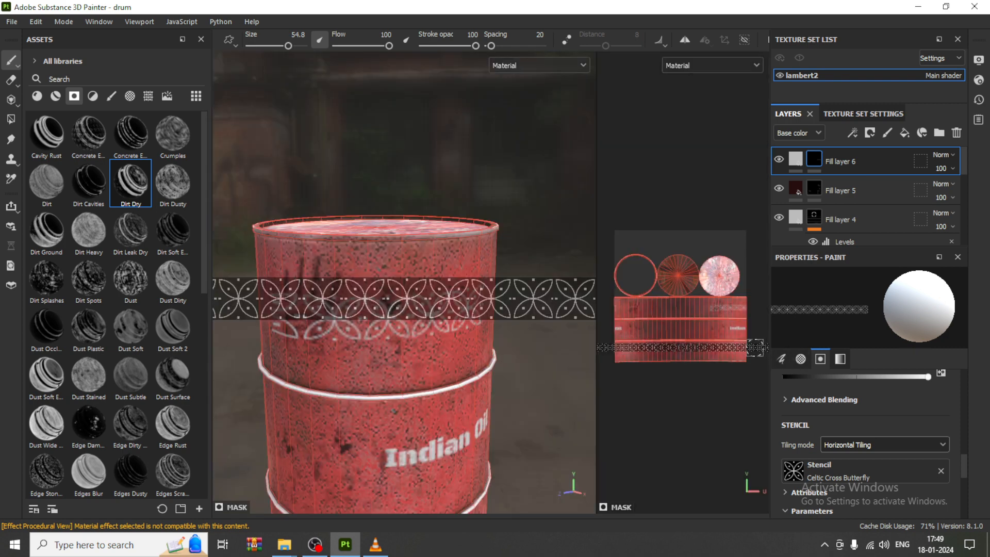
Paint the butterfly band across the full width of the lowest side section in the 2D view
{"action": "left_click_drag", "start_coordinate": [755, 347], "coordinate": [614, 348]}
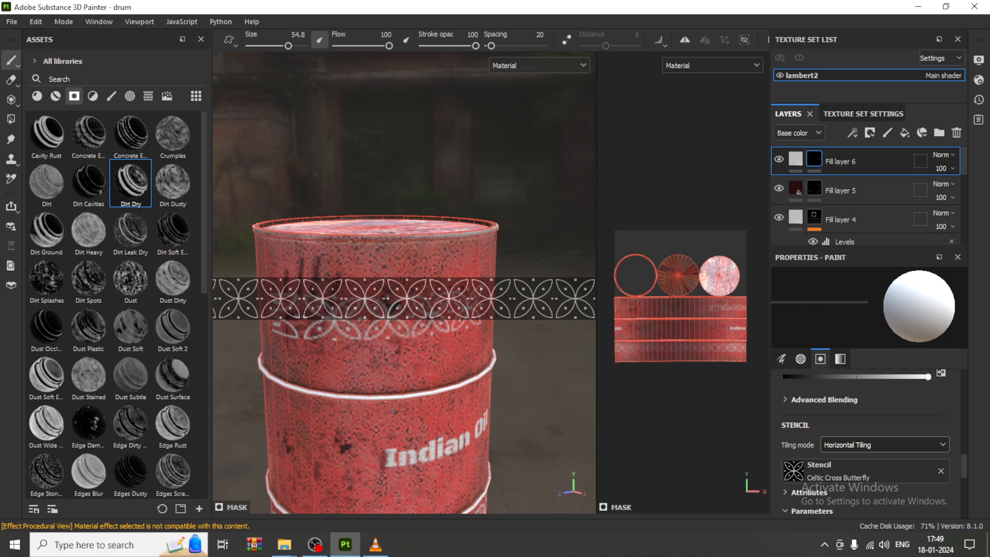
{"action": "key", "text": "alt"}
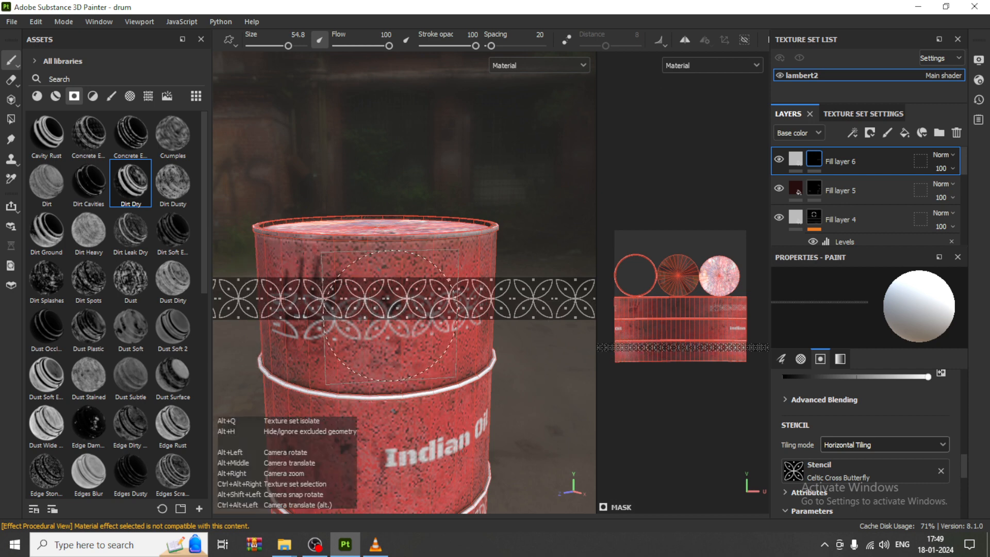
{"action": "key", "text": "alt"}
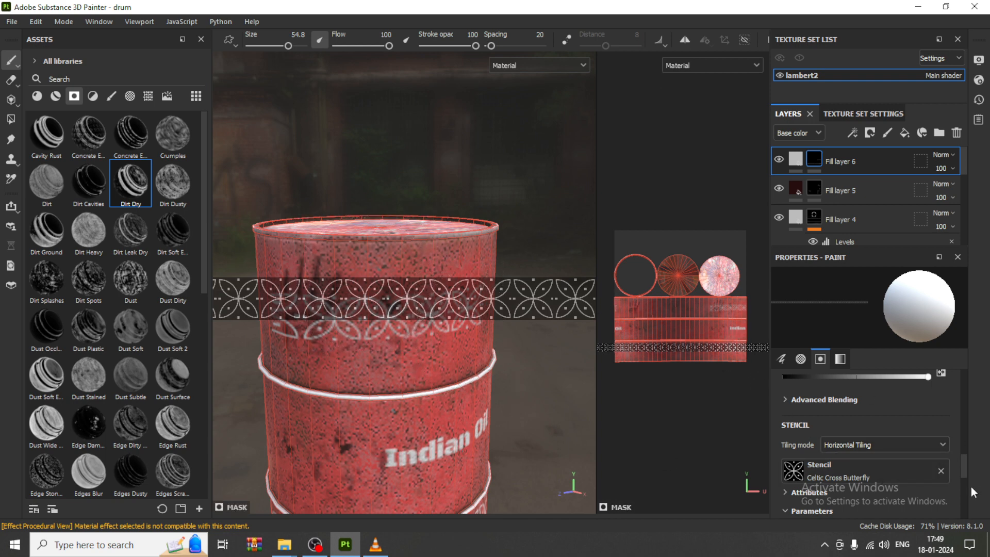
Remove the Celtic Cross Butterfly stencil from the brush and save the project
{"action": "left_click", "coordinate": [940, 471]}
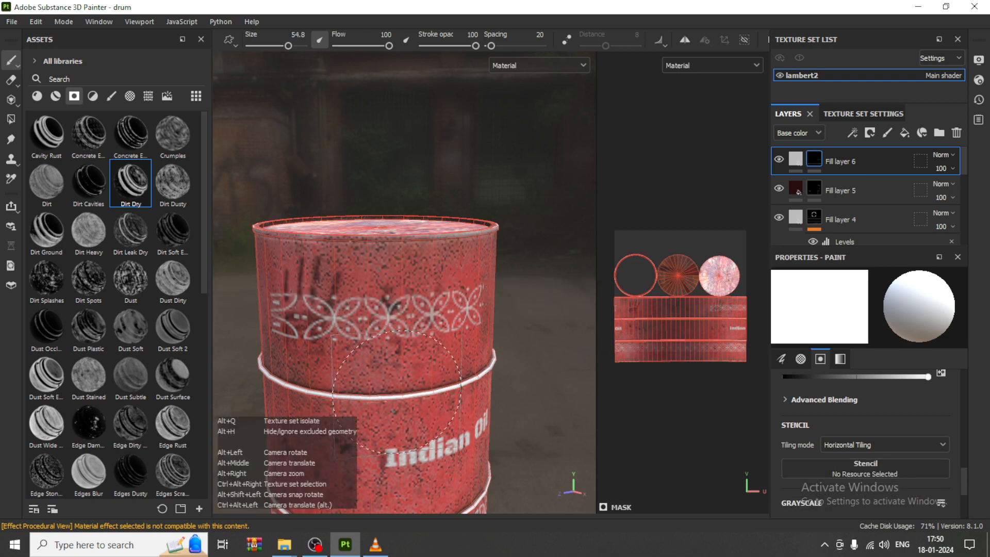
{"action": "key", "text": "ctrl+s"}
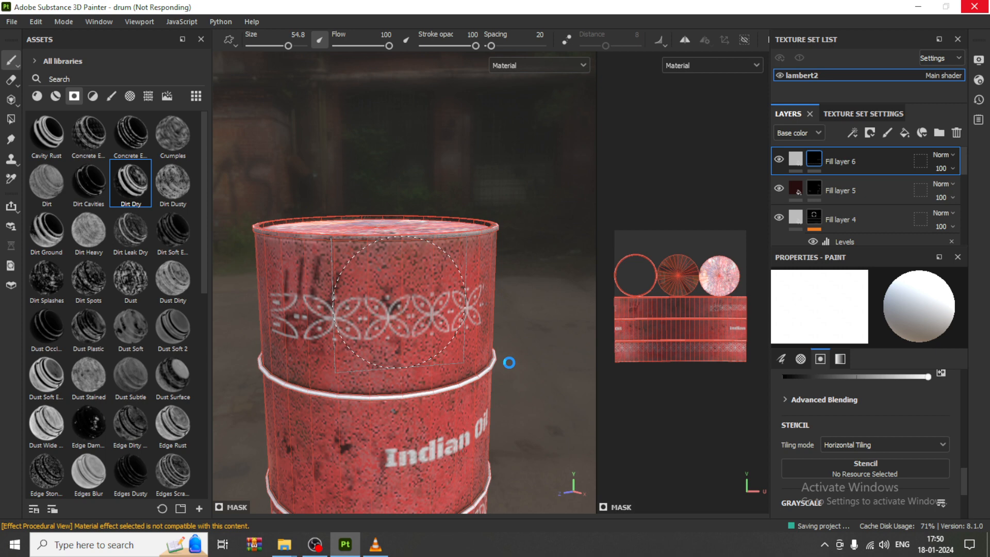
{"action": "key", "text": "ctrl"}
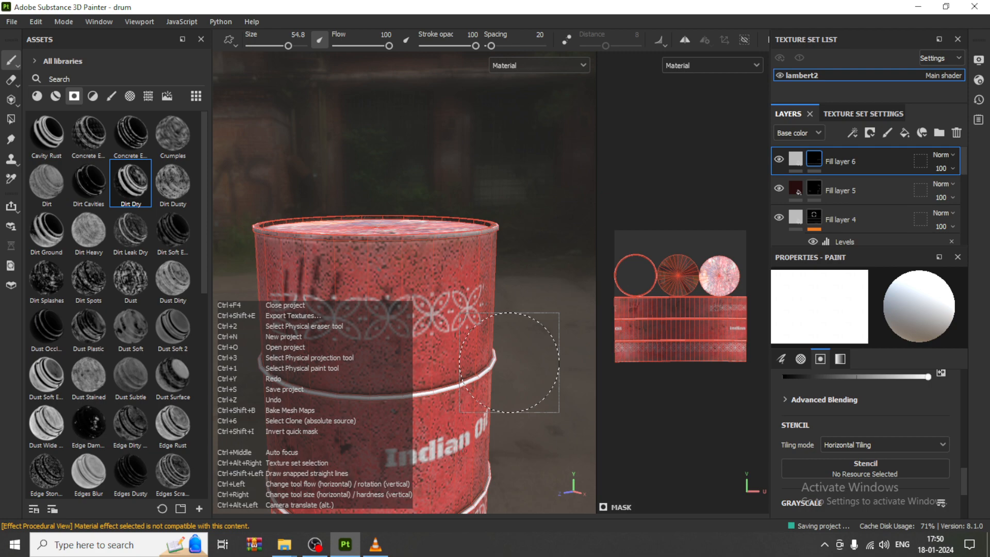
Check the lower butterfly band around the drum and undo its paint stroke
{"action": "middle_click_drag", "start_coordinate": [393, 392], "coordinate": [430, 273], "text": "alt"}
{"action": "scroll", "coordinate": [497, 336], "scroll_direction": "up", "scroll_amount": 6}
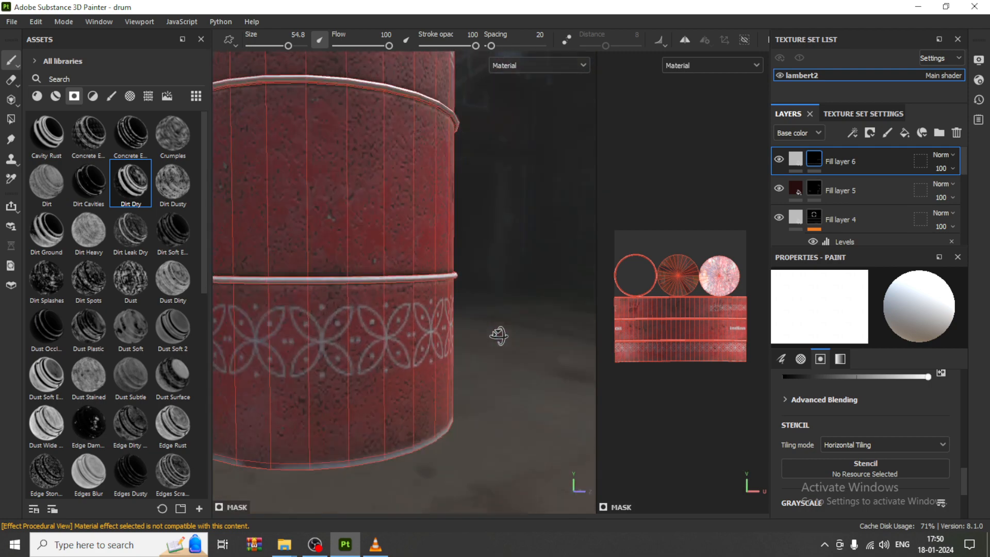
{"action": "scroll", "coordinate": [490, 378], "scroll_direction": "down", "scroll_amount": 3}
{"action": "left_click_drag", "start_coordinate": [490, 378], "coordinate": [536, 375], "text": "alt"}
{"action": "middle_click_drag", "start_coordinate": [536, 375], "coordinate": [316, 367], "text": "alt"}
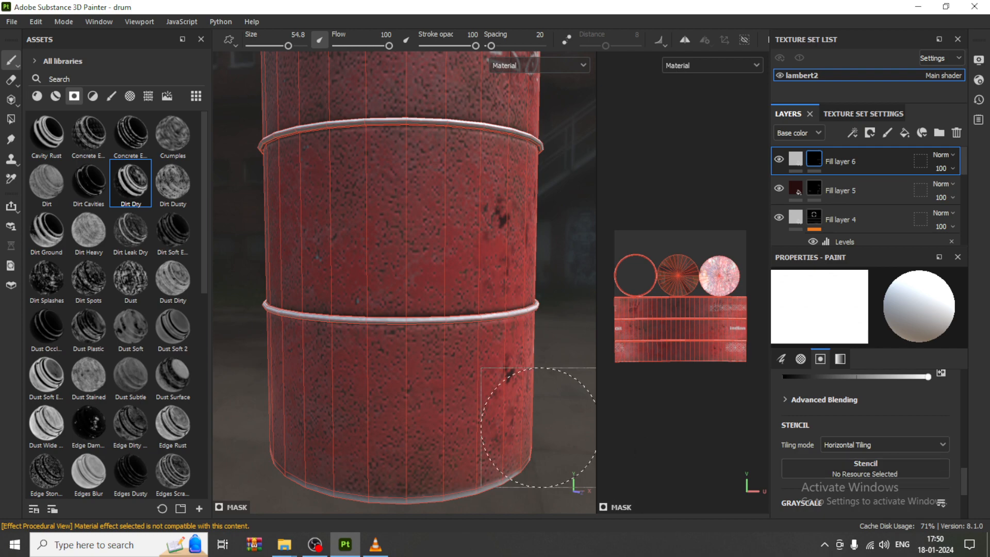
{"action": "scroll", "coordinate": [495, 365], "scroll_direction": "down", "scroll_amount": 3}
{"action": "left_click_drag", "start_coordinate": [455, 305], "coordinate": [402, 314], "text": "alt"}
{"action": "middle_click_drag", "start_coordinate": [478, 338], "coordinate": [390, 302], "text": "alt"}
{"action": "left_click_drag", "start_coordinate": [447, 320], "coordinate": [466, 338], "text": "alt"}
{"action": "key", "text": "ctrl+z"}
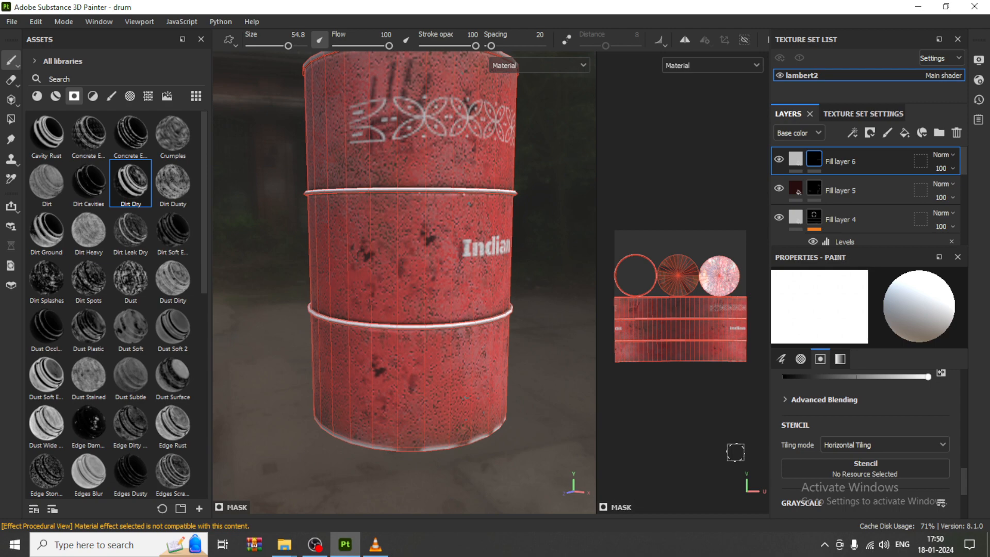
Browse the procedural alphas and load Circle Dots as the paint brush's stencil
{"action": "left_click", "coordinate": [884, 471]}
{"action": "scroll", "coordinate": [909, 419], "scroll_direction": "down", "scroll_amount": 5}
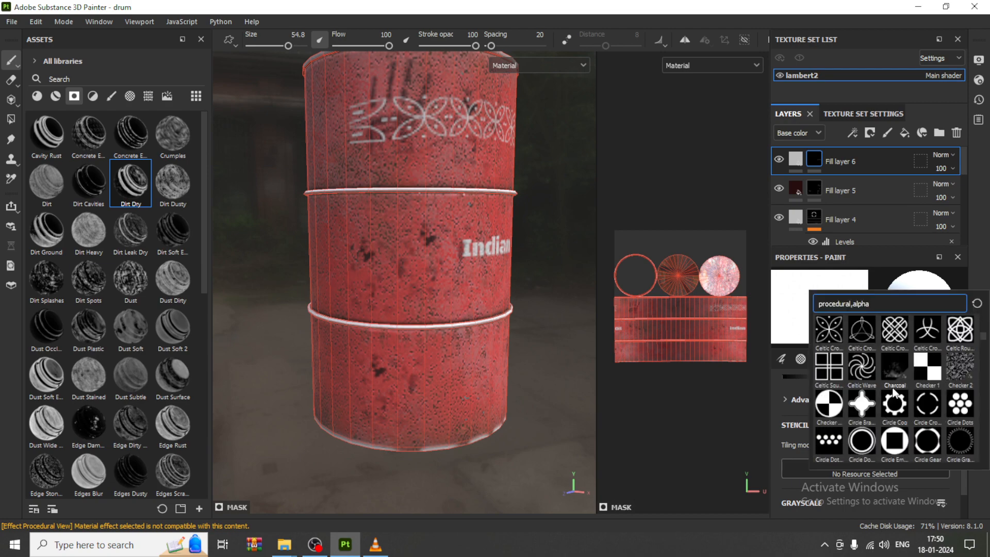
{"action": "scroll", "coordinate": [960, 444], "scroll_direction": "down", "scroll_amount": 3}
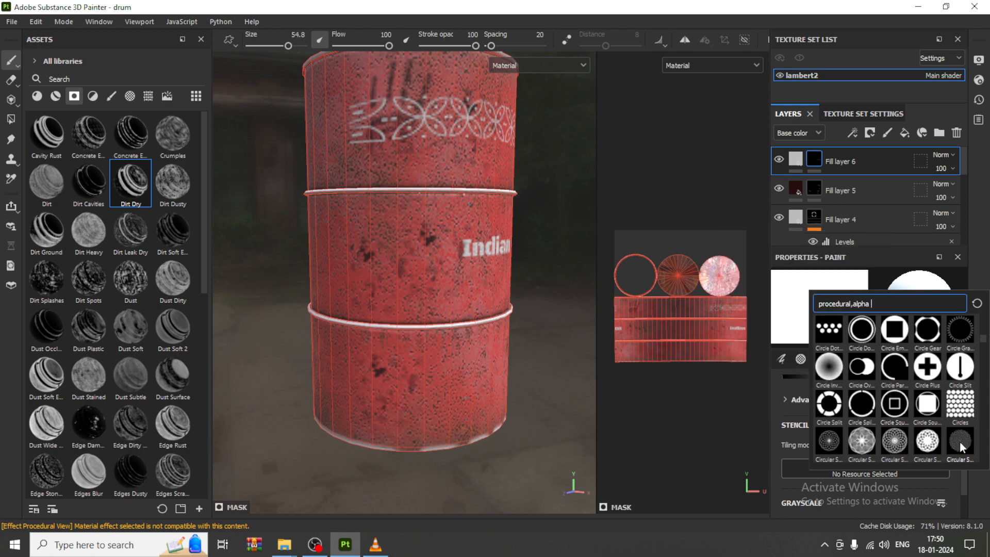
{"action": "scroll", "coordinate": [944, 419], "scroll_direction": "down", "scroll_amount": 10}
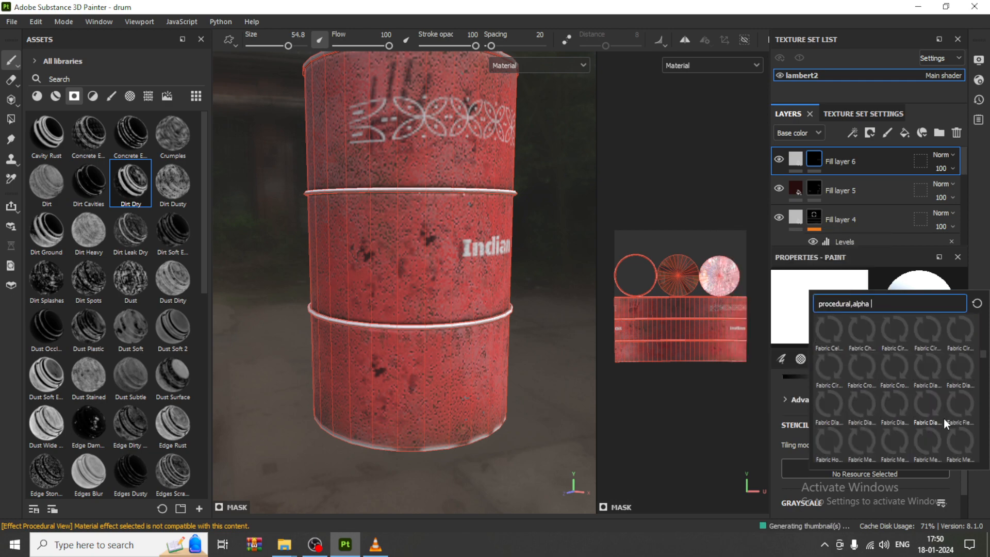
{"action": "scroll", "coordinate": [888, 406], "scroll_direction": "up", "scroll_amount": 12}
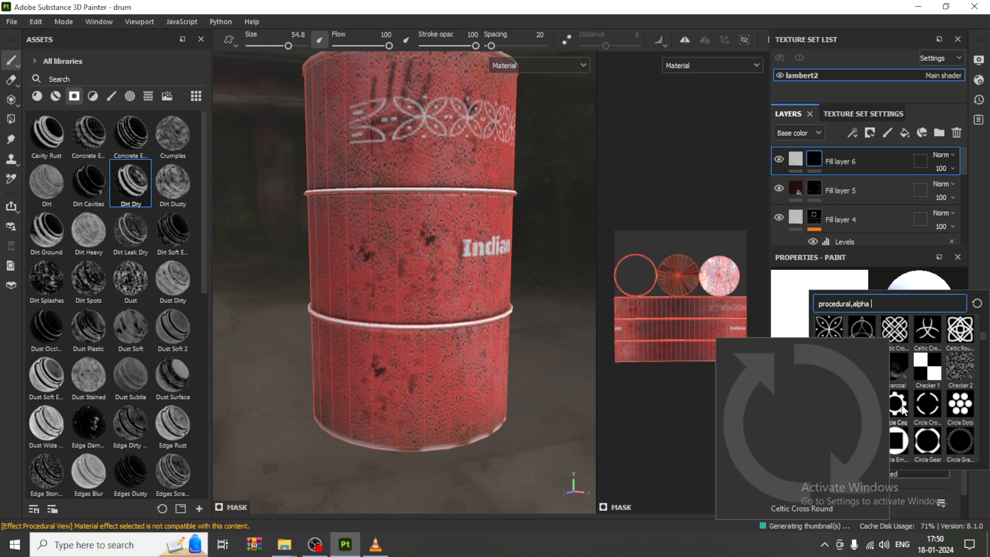
{"action": "scroll", "coordinate": [942, 418], "scroll_direction": "up", "scroll_amount": 3}
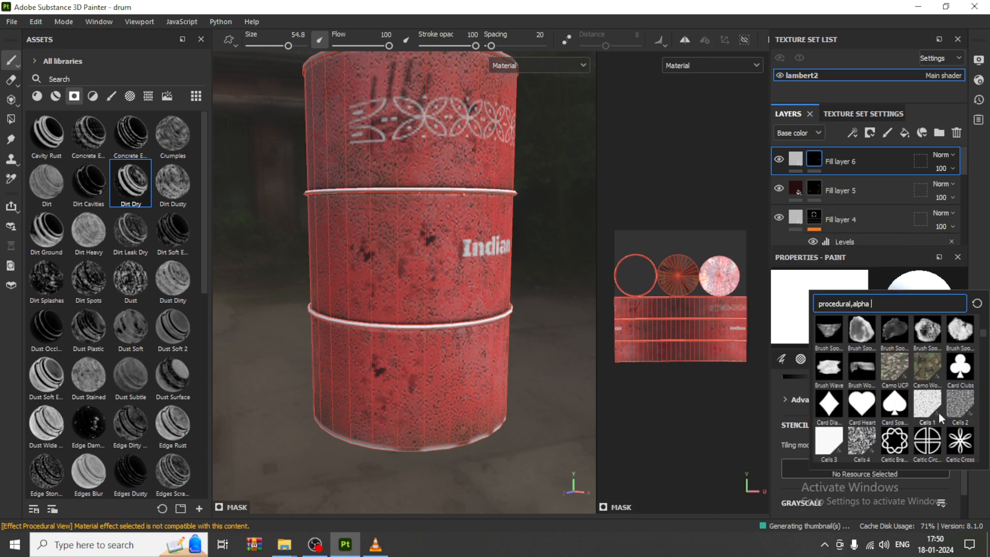
{"action": "scroll", "coordinate": [953, 380], "scroll_direction": "up", "scroll_amount": 1}
{"action": "scroll", "coordinate": [915, 387], "scroll_direction": "down", "scroll_amount": 1}
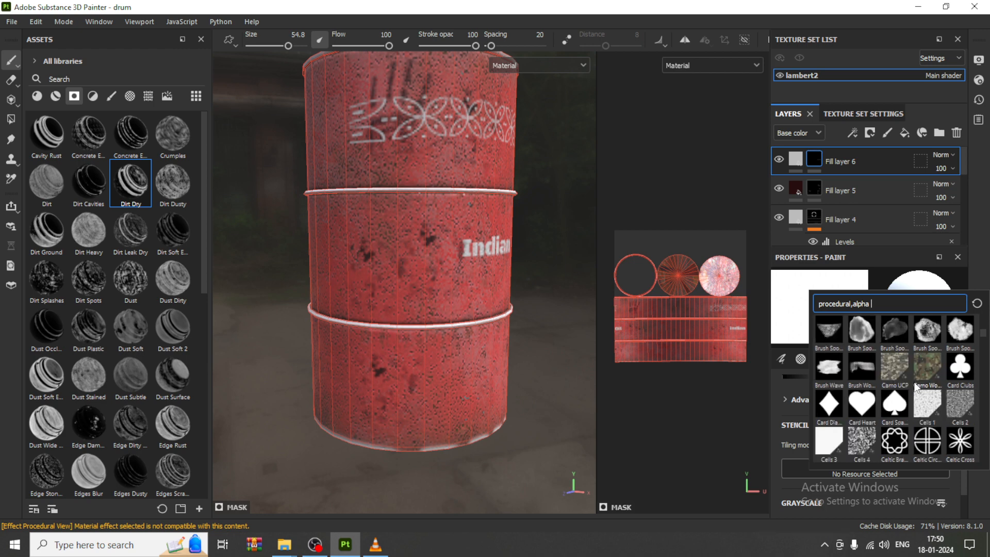
{"action": "scroll", "coordinate": [916, 386], "scroll_direction": "down", "scroll_amount": 3}
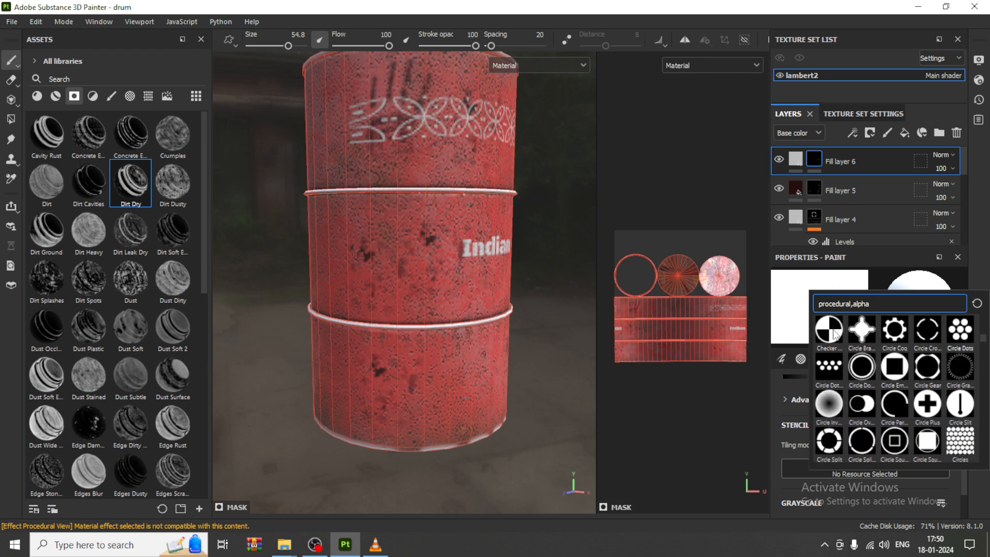
{"action": "left_click", "coordinate": [960, 330]}
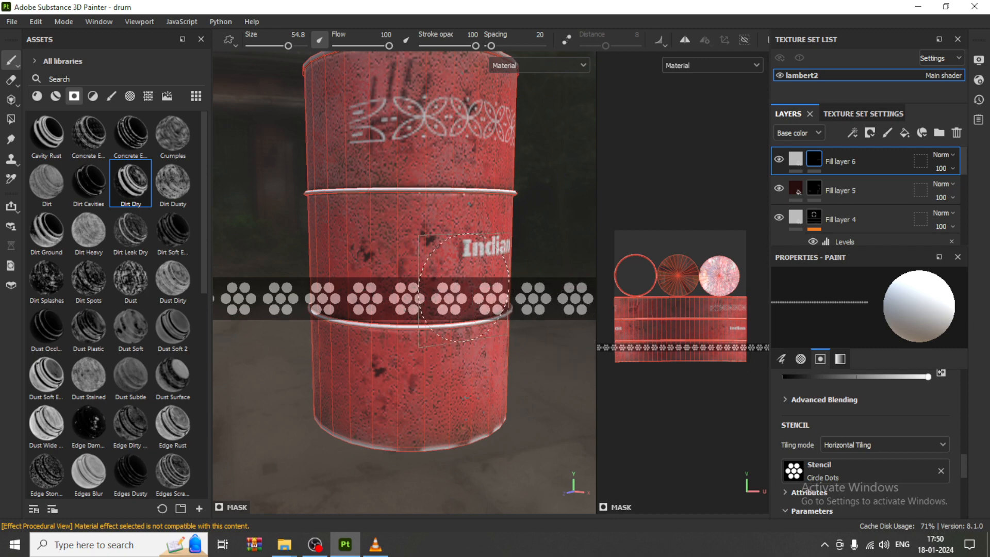
Shrink the Circle Dots stencil in the 3D view and paint its band across the full lowest side section in the 2D view
{"action": "mouse_move", "coordinate": [463, 290]}
{"action": "right_mouse_down", "text": "shift"}
{"action": "mouse_move", "coordinate": [382, 277]}
{"action": "mouse_move", "coordinate": [376, 289]}
{"action": "right_mouse_up", "text": "shift"}
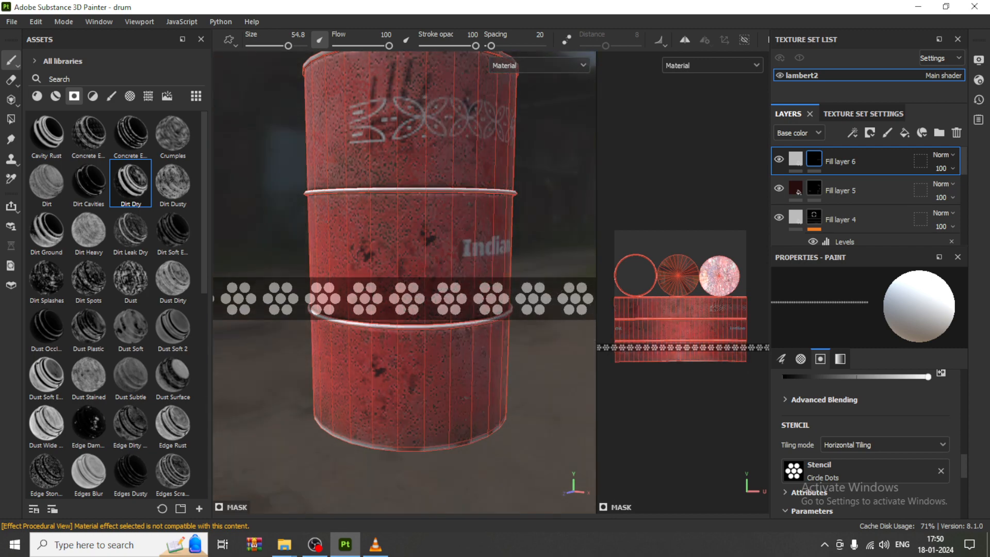
{"action": "key", "text": "s"}
{"action": "right_click_drag", "start_coordinate": [470, 318], "coordinate": [214, 242]}
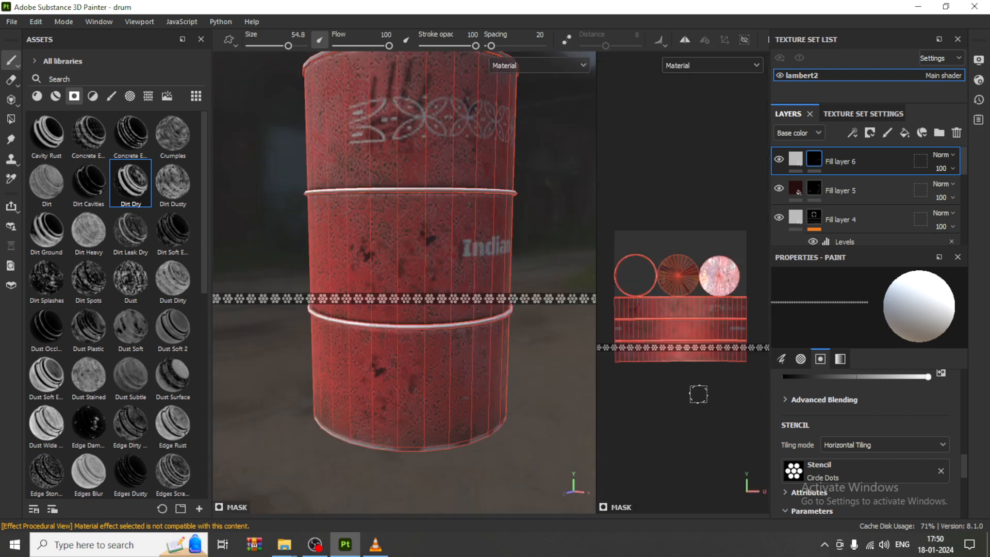
{"action": "key", "text": "s"}
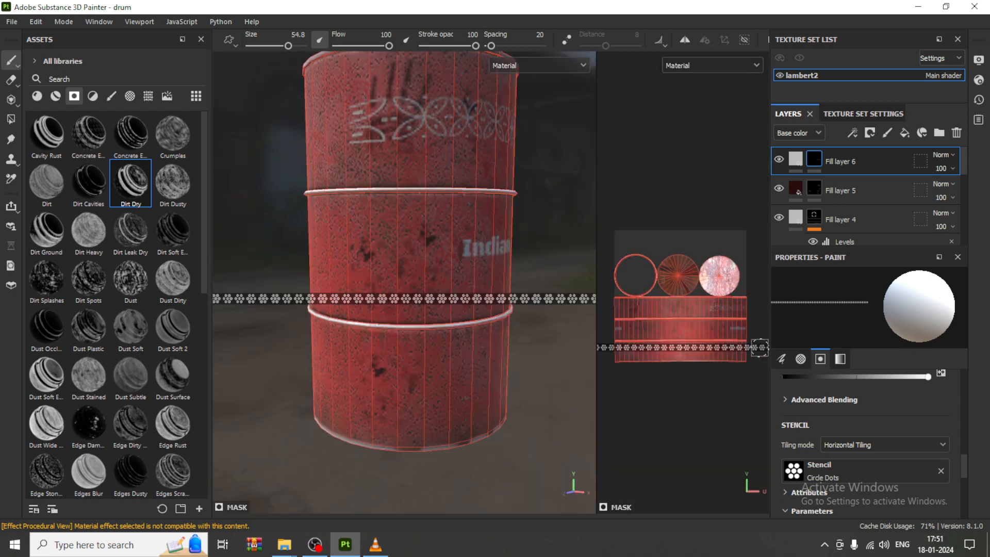
{"action": "left_click_drag", "start_coordinate": [745, 347], "coordinate": [588, 347]}
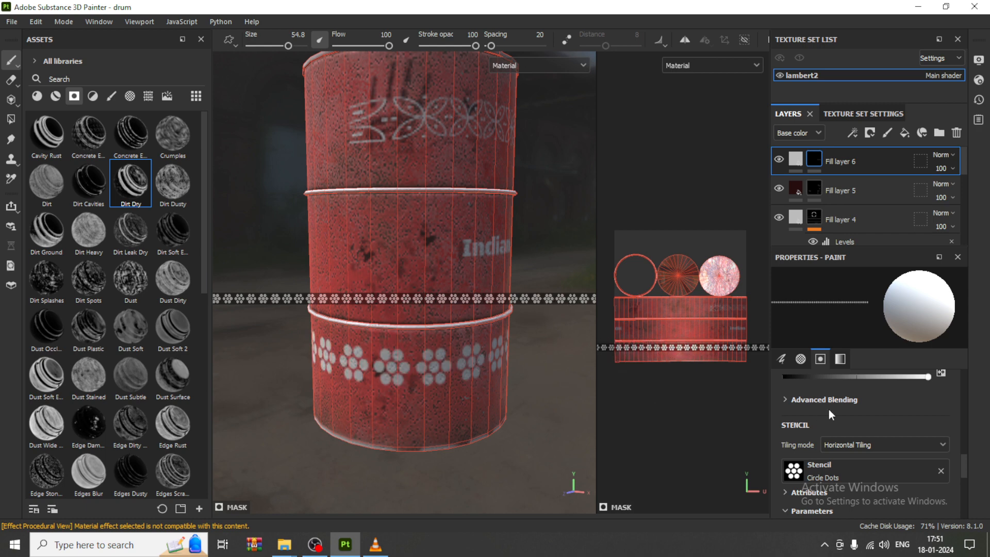
Change the base color of Fill layer 6 to near-black 0C0202
{"action": "left_click", "coordinate": [797, 160]}
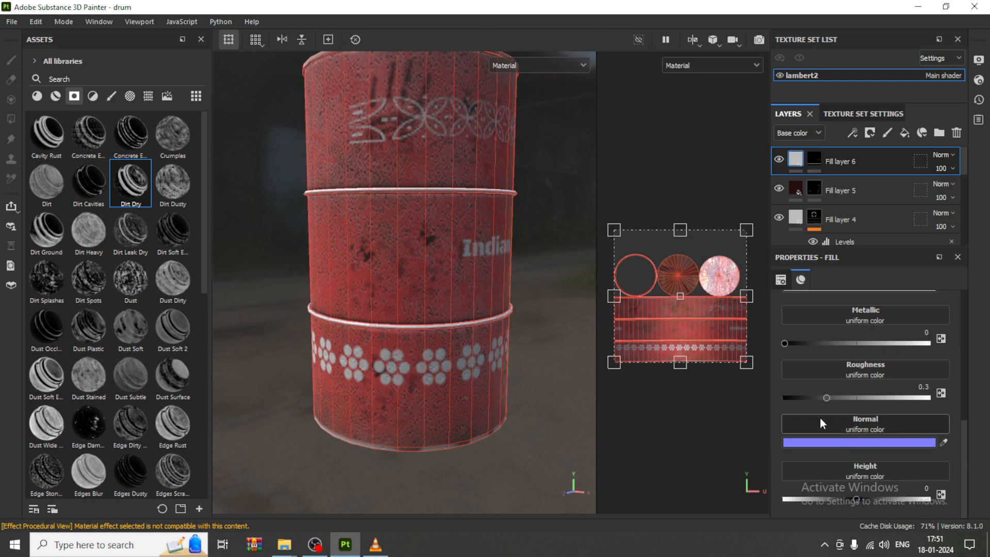
{"action": "scroll", "coordinate": [783, 341], "scroll_direction": "up", "scroll_amount": 3}
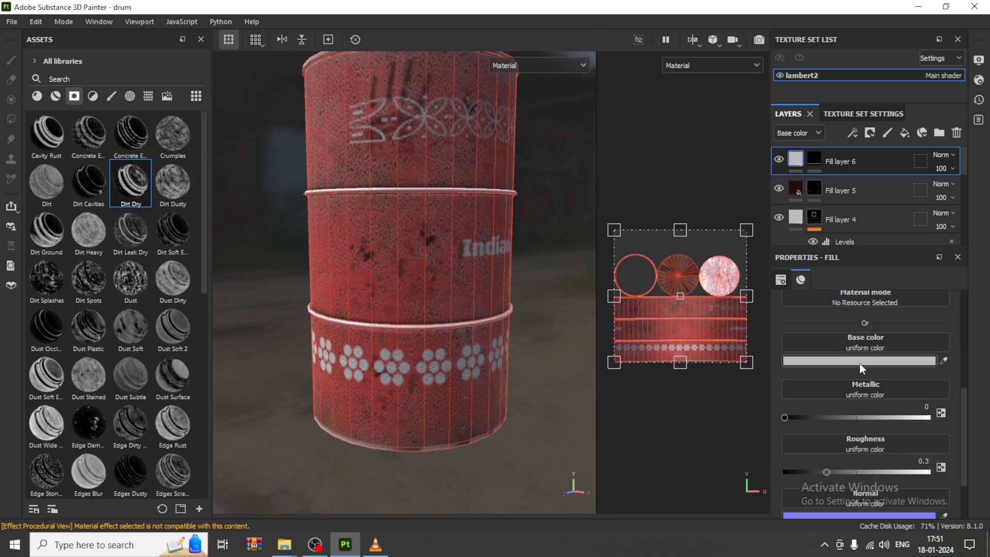
{"action": "left_click", "coordinate": [867, 362]}
{"action": "left_click_drag", "start_coordinate": [780, 401], "coordinate": [823, 458]}
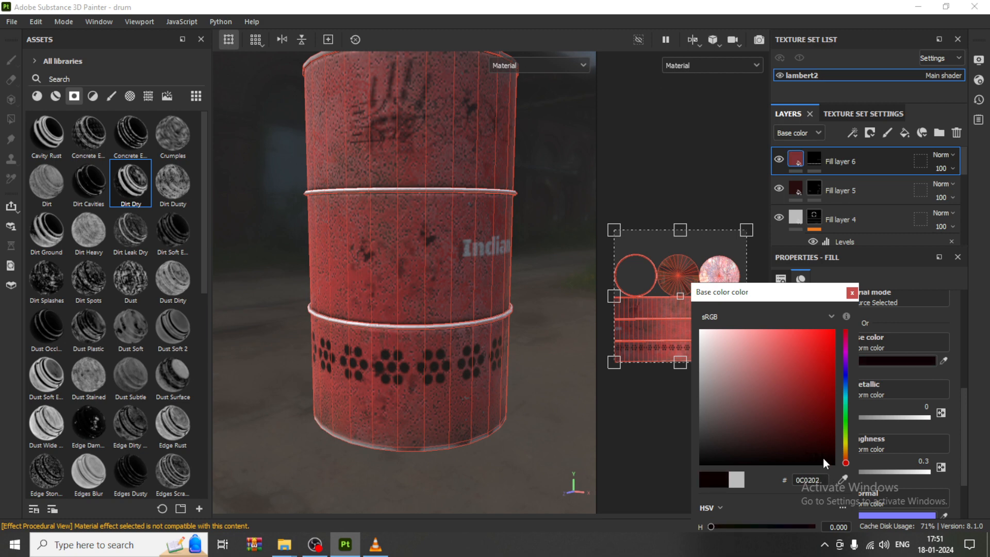
{"action": "left_click", "coordinate": [852, 292]}
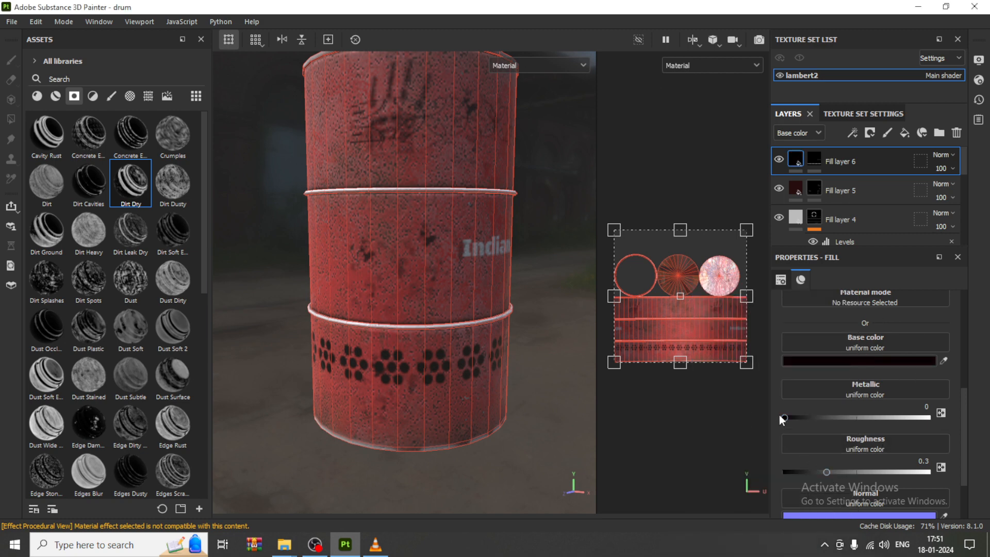
Try a Metallic value of 1 on Fill layer 6 and undo it
{"action": "left_click_drag", "start_coordinate": [784, 417], "coordinate": [927, 417]}
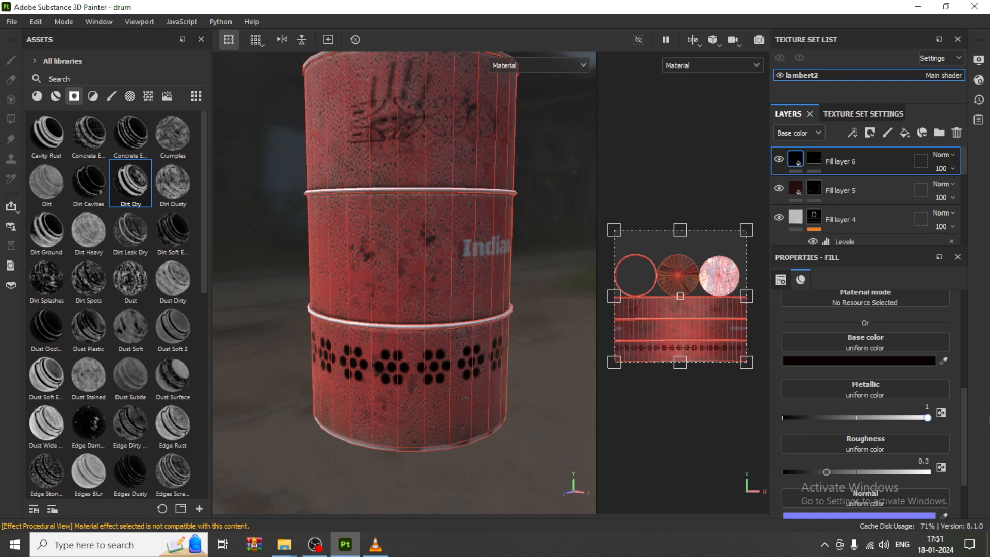
{"action": "key", "text": "ctrl+z"}
{"action": "key", "text": "ctrl+z"}
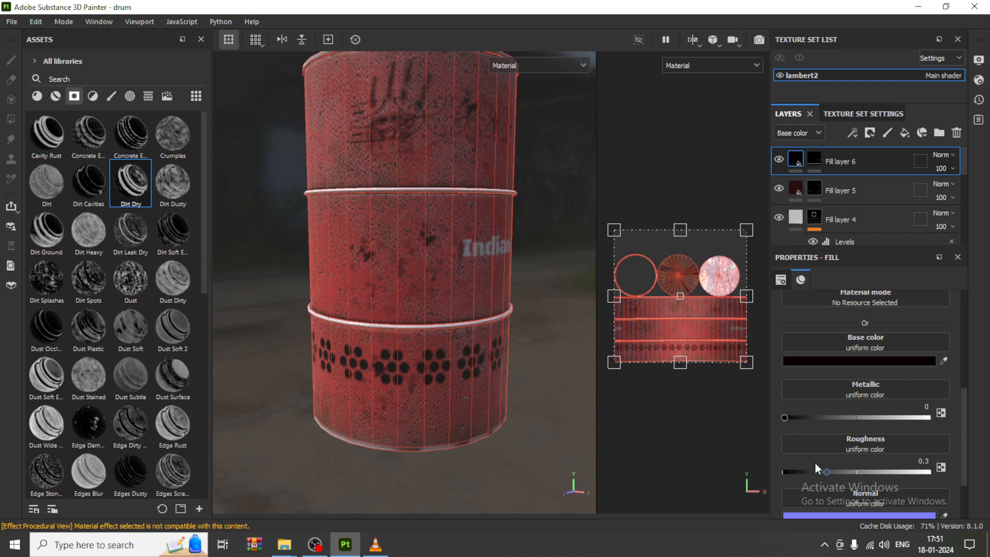
Set Fill layer 6's Roughness to 0.3222 and its Height to -0.3222 to engrave the stencil bands
{"action": "scroll", "coordinate": [814, 462], "scroll_direction": "down", "scroll_amount": 2}
{"action": "mouse_move", "coordinate": [830, 401]}
{"action": "left_mouse_down"}
{"action": "mouse_move", "coordinate": [903, 398]}
{"action": "mouse_move", "coordinate": [830, 400]}
{"action": "left_mouse_up"}
{"action": "left_click_drag", "start_coordinate": [855, 503], "coordinate": [832, 498]}
{"action": "left_click_drag", "start_coordinate": [546, 224], "coordinate": [674, 203], "text": "alt"}
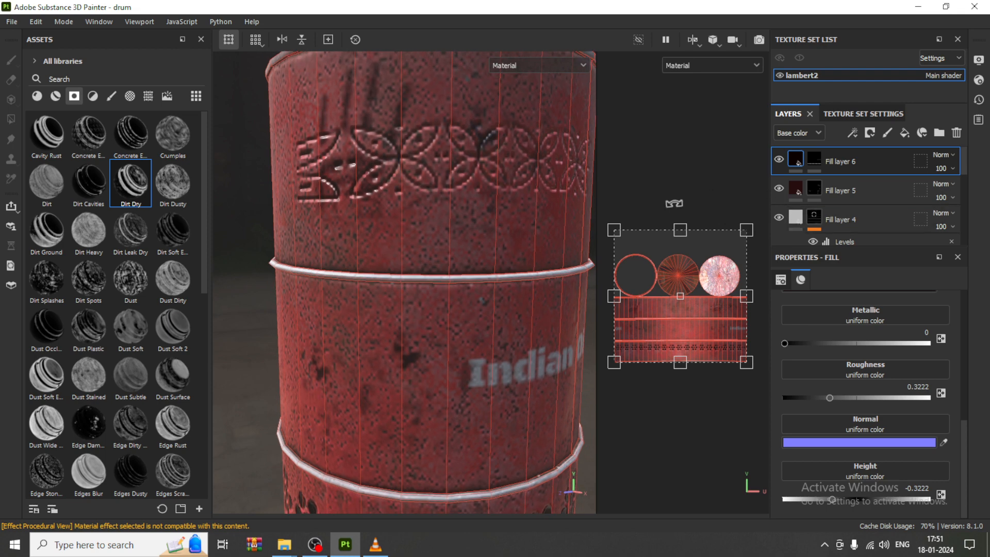
Set the lambert2 texture set's size to 2048
{"action": "left_click", "coordinate": [840, 113]}
{"action": "left_click_drag", "start_coordinate": [445, 272], "coordinate": [402, 227], "text": "alt"}
{"action": "left_click", "coordinate": [854, 236]}
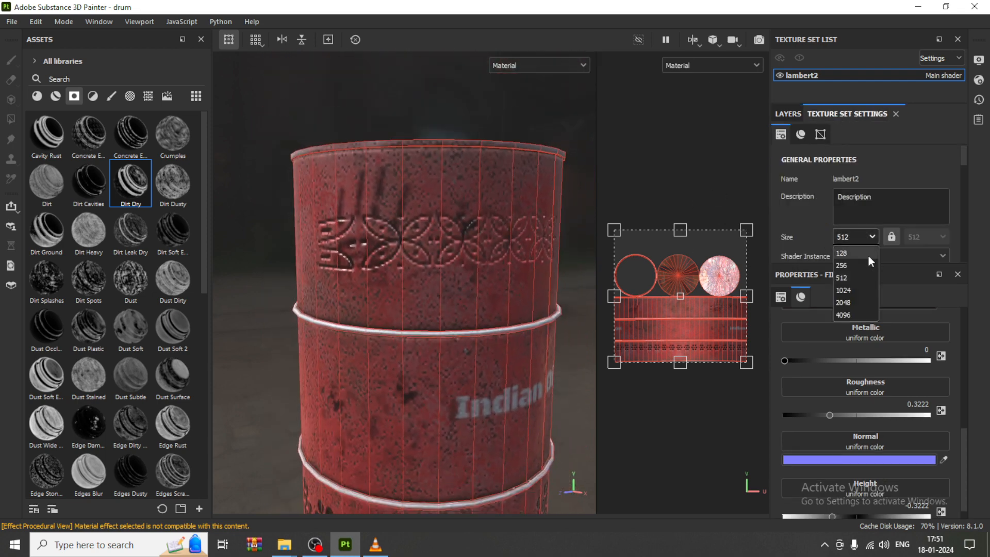
{"action": "left_click", "coordinate": [866, 302]}
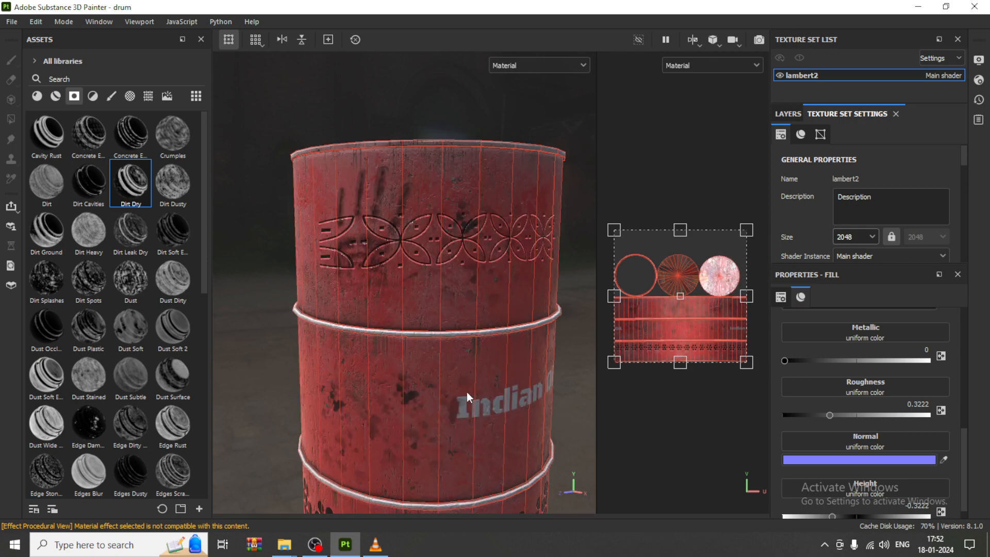
Examine the engraved stencil bands, lettering and dirt spots around the drum at the higher texture resolution
{"action": "middle_click_drag", "start_coordinate": [467, 392], "coordinate": [507, 367]}
{"action": "middle_click_drag", "start_coordinate": [518, 197], "coordinate": [415, 350], "text": "alt"}
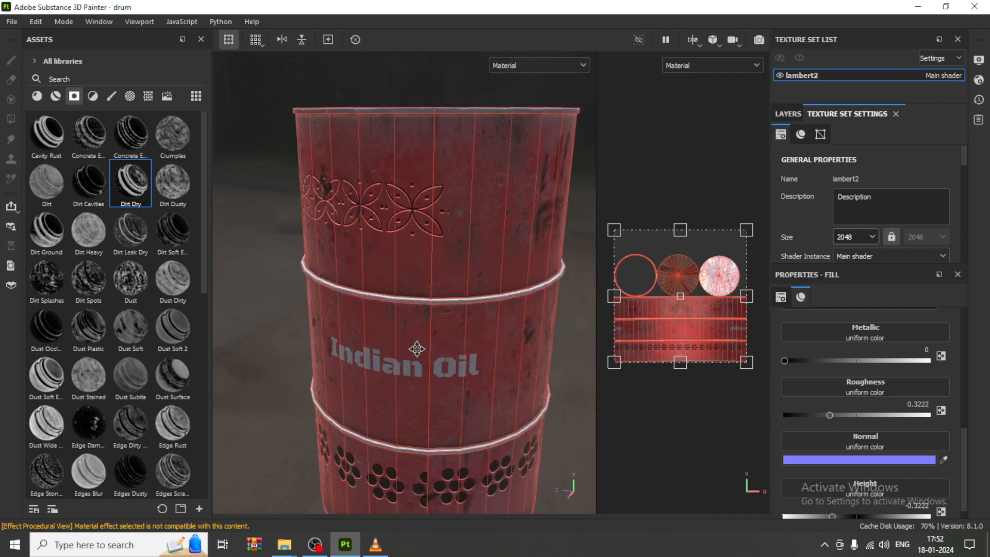
{"action": "left_click_drag", "start_coordinate": [438, 257], "coordinate": [559, 316], "text": "alt"}
{"action": "left_click_drag", "start_coordinate": [362, 263], "coordinate": [403, 273], "text": "alt"}
{"action": "middle_click_drag", "start_coordinate": [403, 272], "coordinate": [431, 151], "text": "alt"}
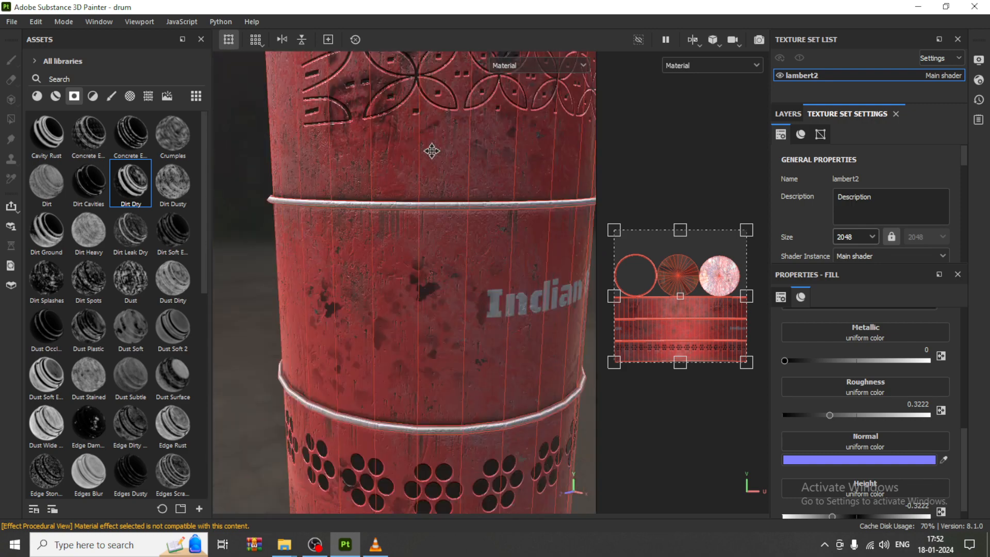
{"action": "middle_click_drag", "start_coordinate": [459, 381], "coordinate": [464, 293], "text": "alt"}
{"action": "scroll", "coordinate": [465, 391], "scroll_direction": "up", "scroll_amount": 3}
{"action": "left_click_drag", "start_coordinate": [515, 368], "coordinate": [509, 359], "text": "alt"}
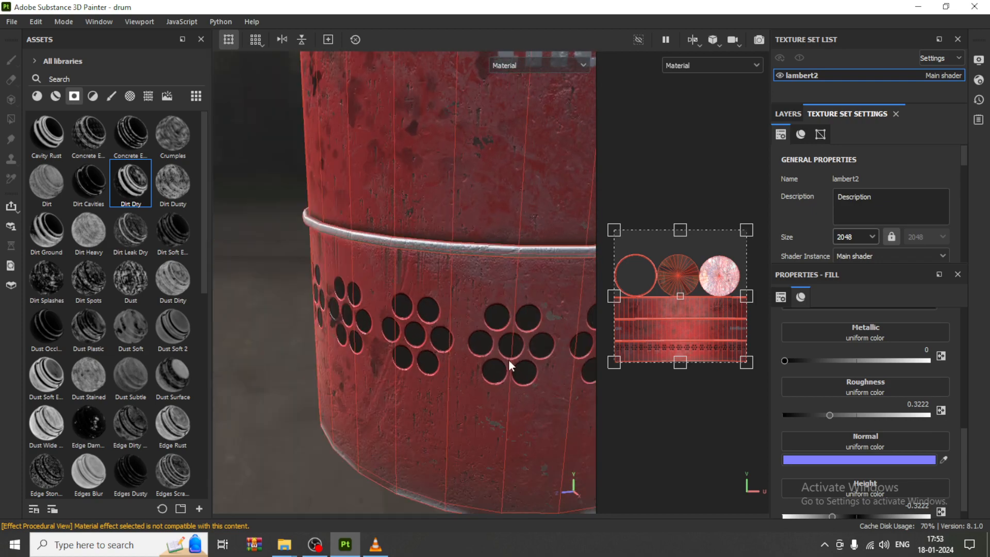
{"action": "middle_click_drag", "start_coordinate": [508, 359], "coordinate": [388, 369], "text": "alt"}
{"action": "scroll", "coordinate": [387, 369], "scroll_direction": "down", "scroll_amount": 3}
{"action": "middle_click_drag", "start_coordinate": [454, 156], "coordinate": [429, 296], "text": "alt"}
{"action": "left_click_drag", "start_coordinate": [429, 295], "coordinate": [465, 278], "text": "alt"}
Return to the layer stack, toggle Fill layer 5's visibility to check its contribution, and look over the layers below
{"action": "left_click", "coordinate": [795, 111]}
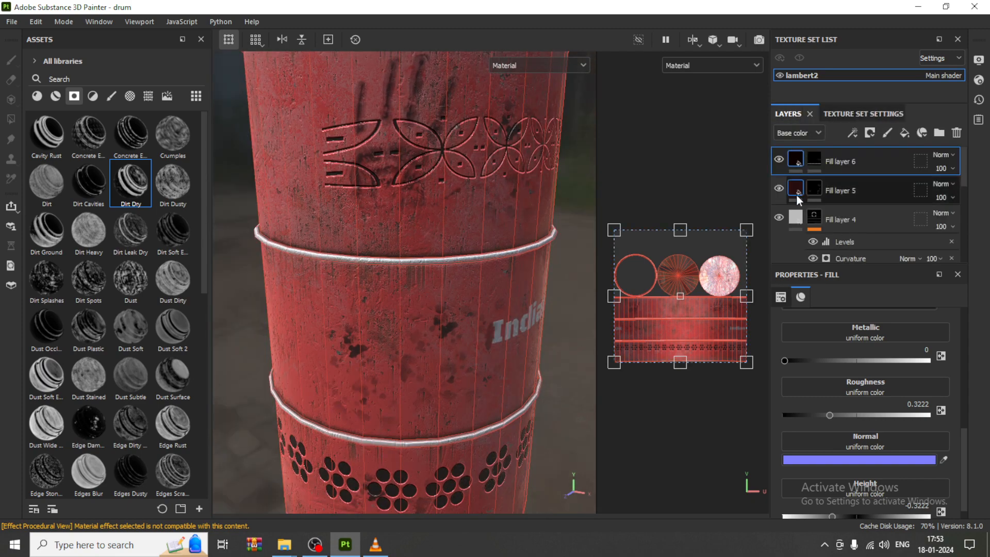
{"action": "left_click", "coordinate": [778, 186]}
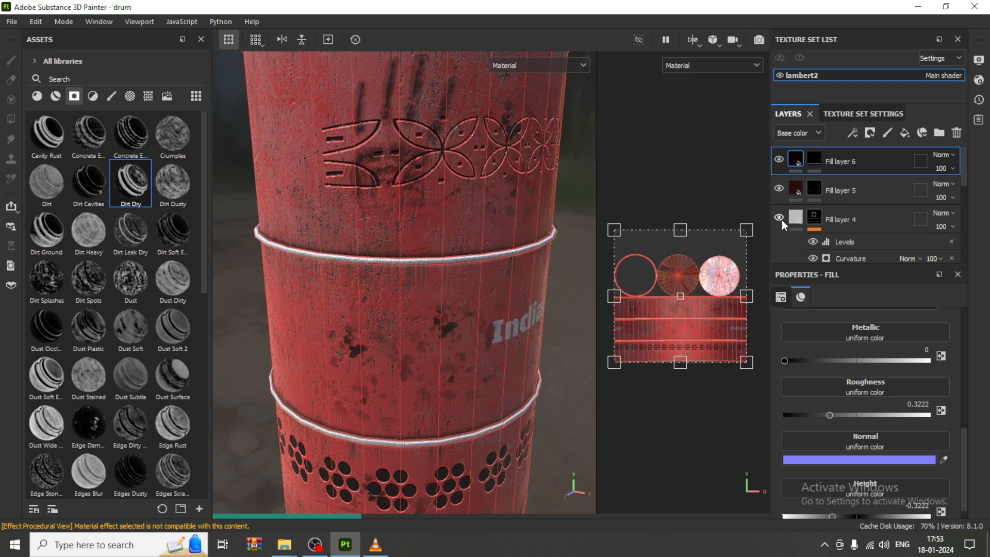
{"action": "scroll", "coordinate": [877, 236], "scroll_direction": "down", "scroll_amount": 2}
{"action": "left_click", "coordinate": [799, 245]}
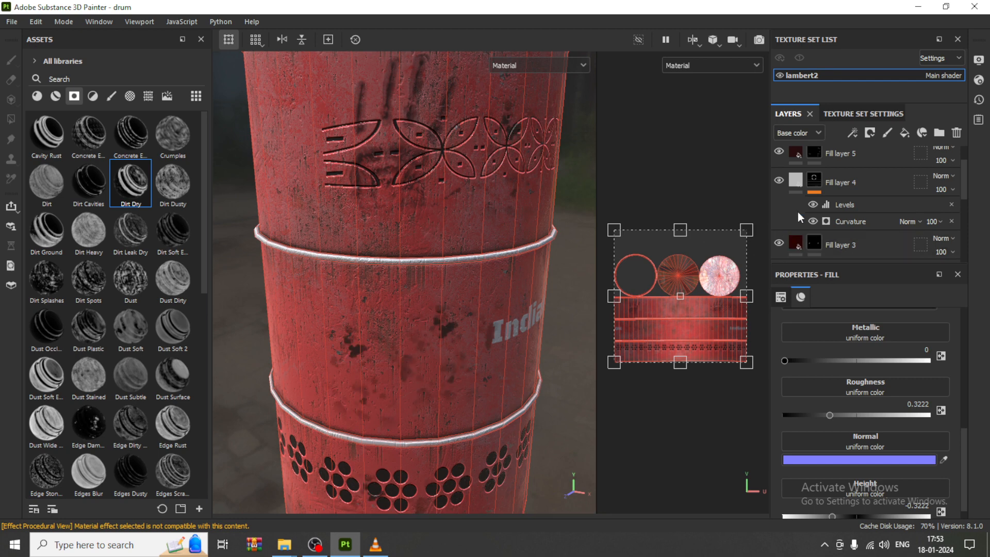
{"action": "scroll", "coordinate": [798, 213], "scroll_direction": "up", "scroll_amount": 2}
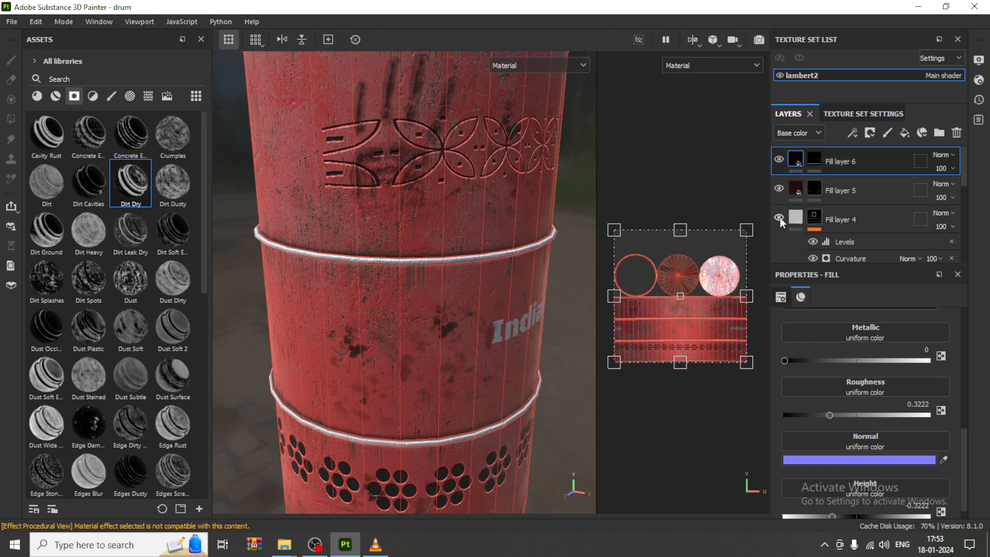
Raise the edge wear on Fill layer 4 by setting its Height to 0.3891
{"action": "left_click", "coordinate": [797, 220]}
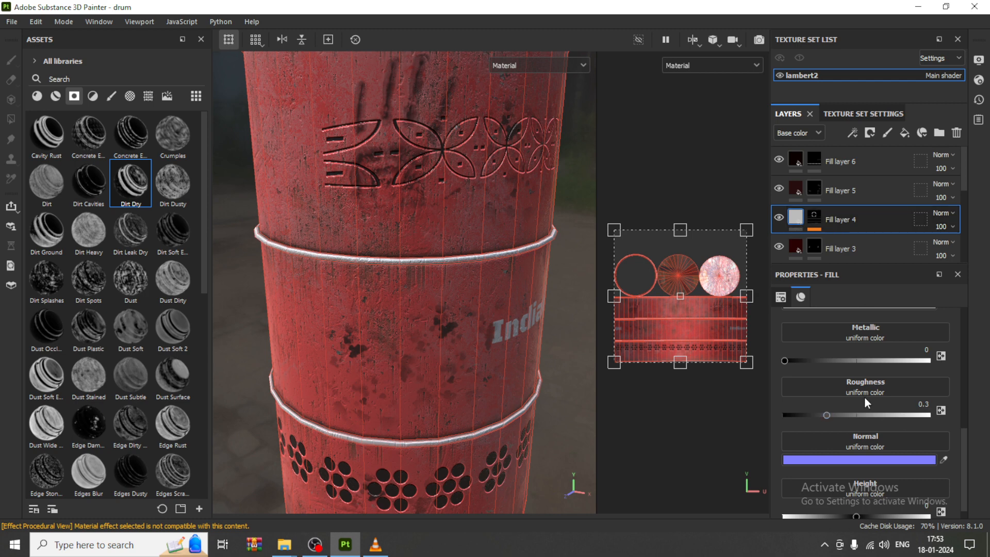
{"action": "scroll", "coordinate": [863, 444], "scroll_direction": "down", "scroll_amount": 1}
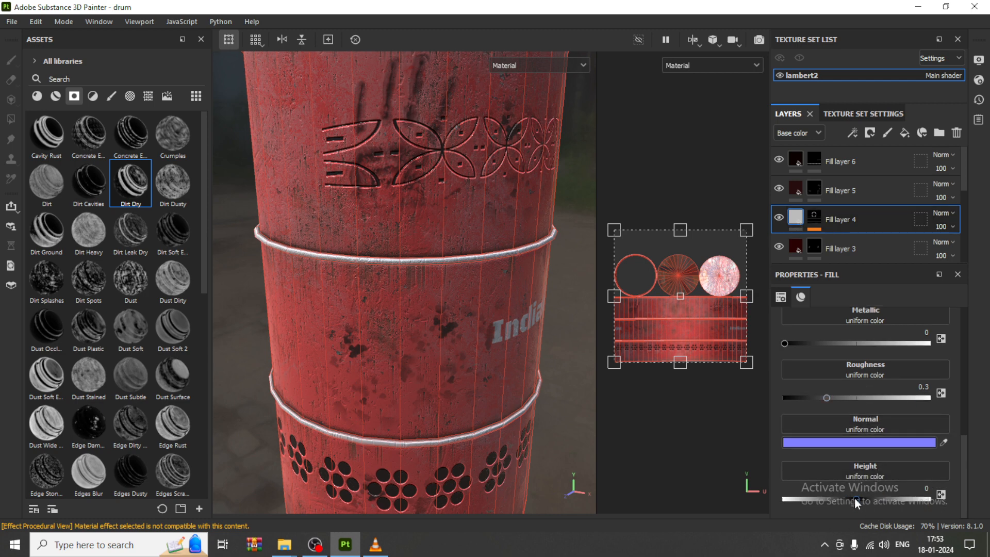
{"action": "left_click_drag", "start_coordinate": [856, 498], "coordinate": [874, 499]}
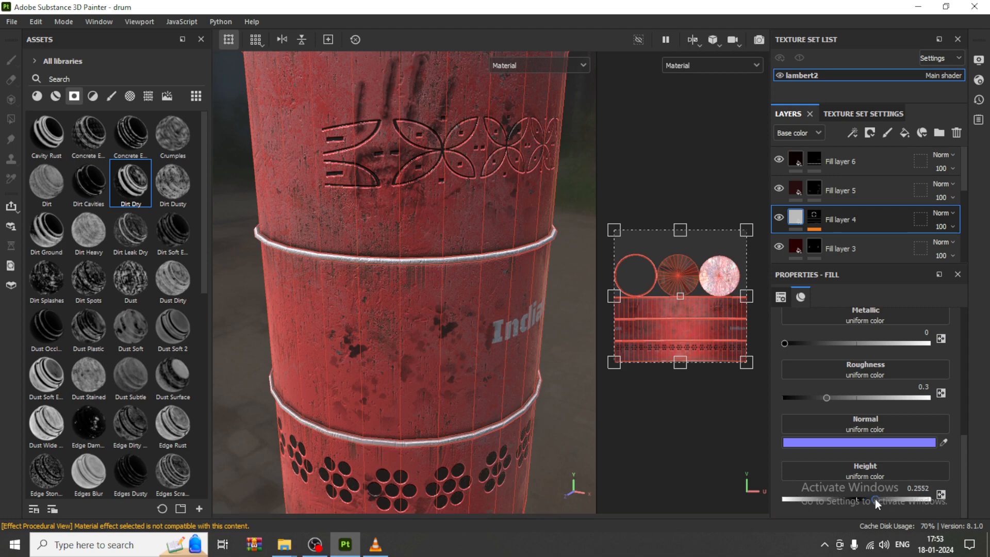
{"action": "left_click_drag", "start_coordinate": [875, 499], "coordinate": [885, 499]}
{"action": "scroll", "coordinate": [503, 363], "scroll_direction": "down", "scroll_amount": 3}
{"action": "left_click_drag", "start_coordinate": [479, 350], "coordinate": [433, 350], "text": "alt"}
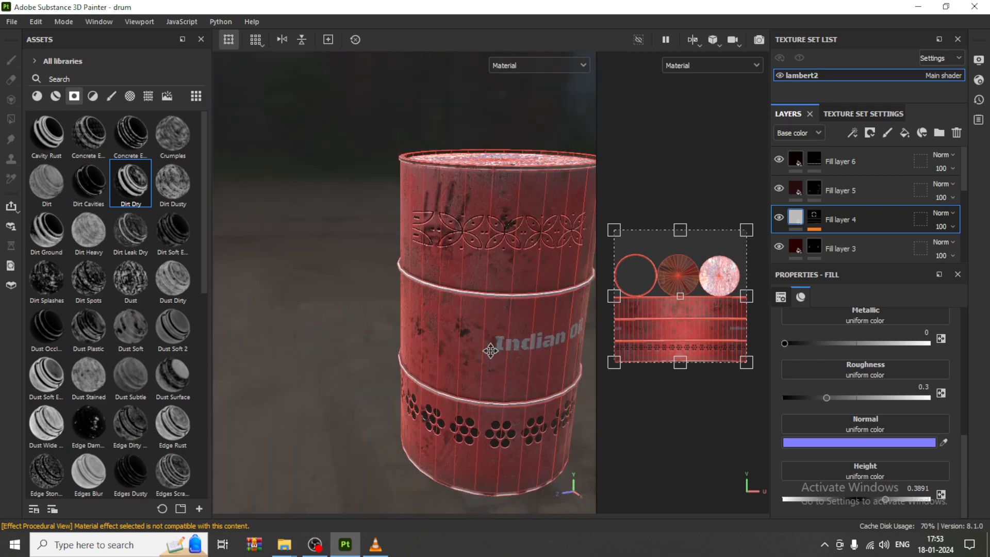
{"action": "middle_click_drag", "start_coordinate": [433, 351], "coordinate": [340, 350], "text": "alt"}
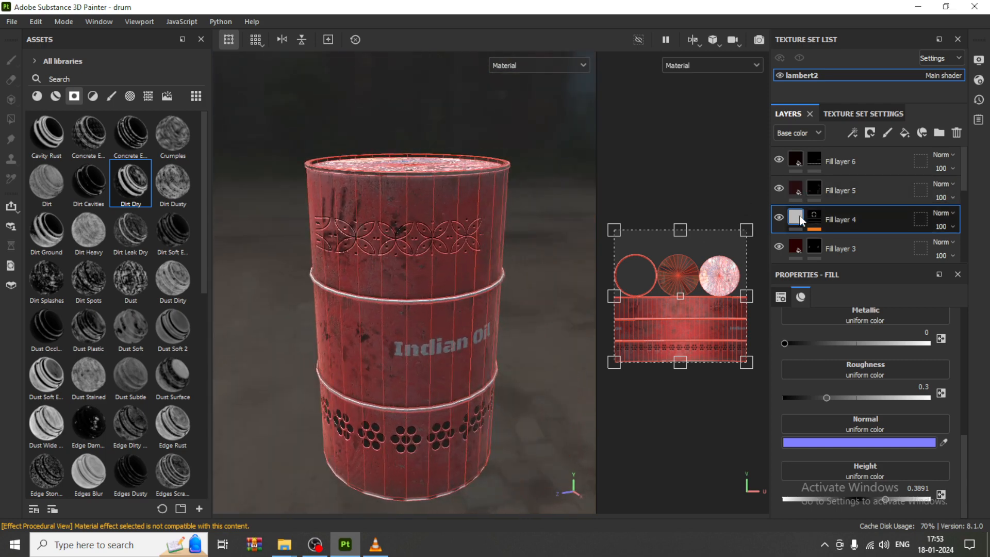
Set Fill layer 5's Height to -0.0962 to sink its marks into the surface
{"action": "left_click", "coordinate": [797, 192]}
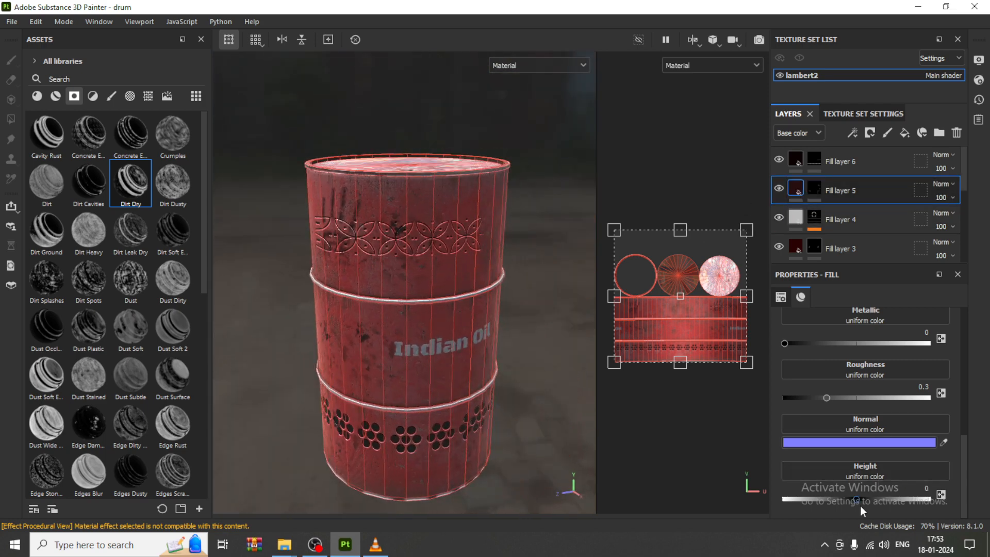
{"action": "mouse_move", "coordinate": [854, 500]}
{"action": "left_mouse_down"}
{"action": "mouse_move", "coordinate": [828, 500]}
{"action": "mouse_move", "coordinate": [849, 498]}
{"action": "left_mouse_up"}
Inspect the recessed dirt marks, the raised edges and both stencil bands from all around the drum
{"action": "middle_click_drag", "start_coordinate": [367, 326], "coordinate": [438, 309], "text": "alt"}
{"action": "left_click_drag", "start_coordinate": [437, 308], "coordinate": [504, 287], "text": "alt"}
{"action": "scroll", "coordinate": [481, 280], "scroll_direction": "up", "scroll_amount": 3}
{"action": "left_click_drag", "start_coordinate": [409, 313], "coordinate": [393, 327], "text": "alt"}
{"action": "scroll", "coordinate": [393, 327], "scroll_direction": "down", "scroll_amount": 2}
{"action": "middle_click_drag", "start_coordinate": [393, 327], "coordinate": [365, 339], "text": "alt"}
{"action": "left_click_drag", "start_coordinate": [450, 347], "coordinate": [456, 318], "text": "alt"}
{"action": "middle_click_drag", "start_coordinate": [456, 318], "coordinate": [495, 312], "text": "alt"}
{"action": "left_click_drag", "start_coordinate": [495, 312], "coordinate": [524, 278], "text": "alt"}
{"action": "middle_click_drag", "start_coordinate": [523, 279], "coordinate": [509, 135], "text": "alt"}
{"action": "left_click_drag", "start_coordinate": [441, 304], "coordinate": [481, 304], "text": "alt"}
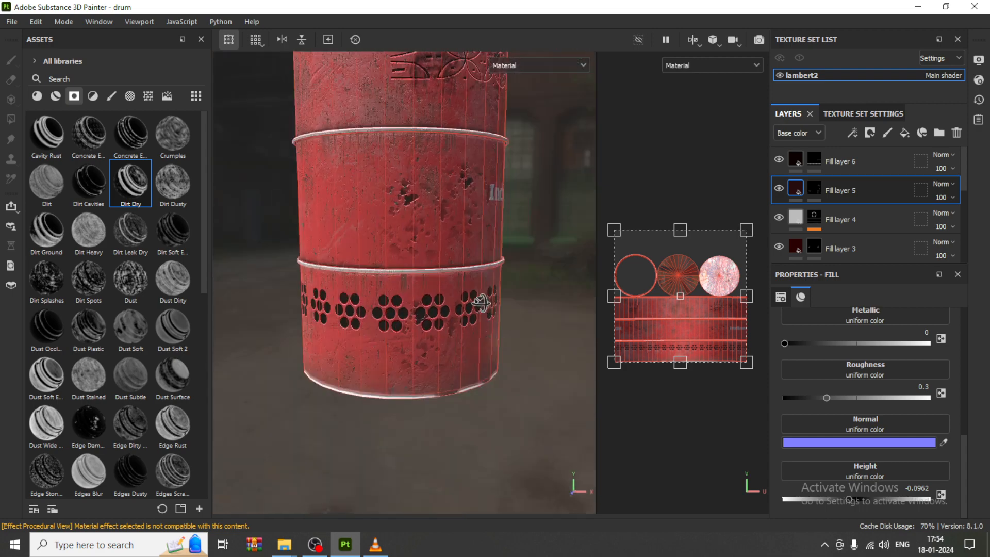
{"action": "middle_click_drag", "start_coordinate": [481, 303], "coordinate": [496, 415], "text": "alt"}
{"action": "left_click_drag", "start_coordinate": [413, 320], "coordinate": [467, 380], "text": "alt"}
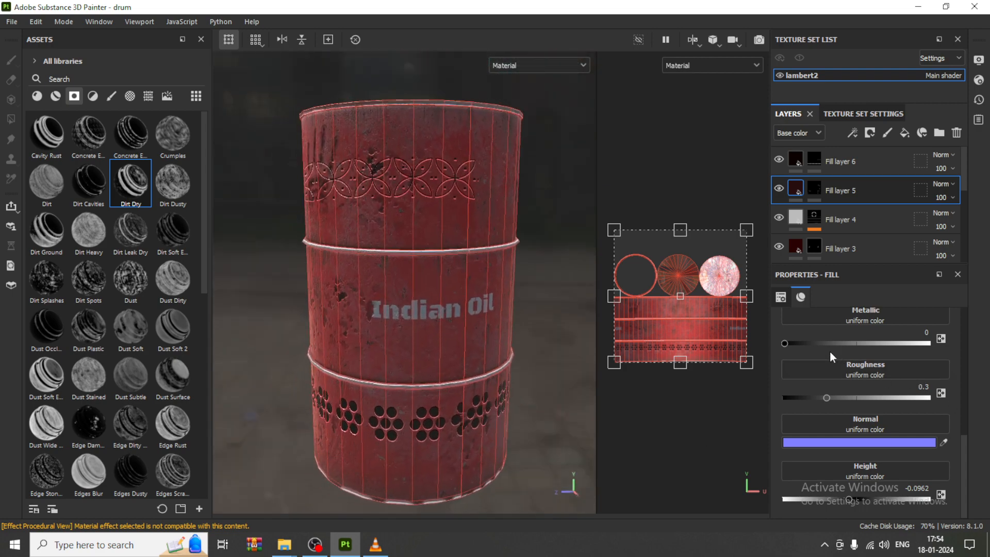
Turn off the color channel of Fill layer 6 so its stencil bands only use relief, and check them on the drum
{"action": "scroll", "coordinate": [877, 361], "scroll_direction": "up", "scroll_amount": 2}
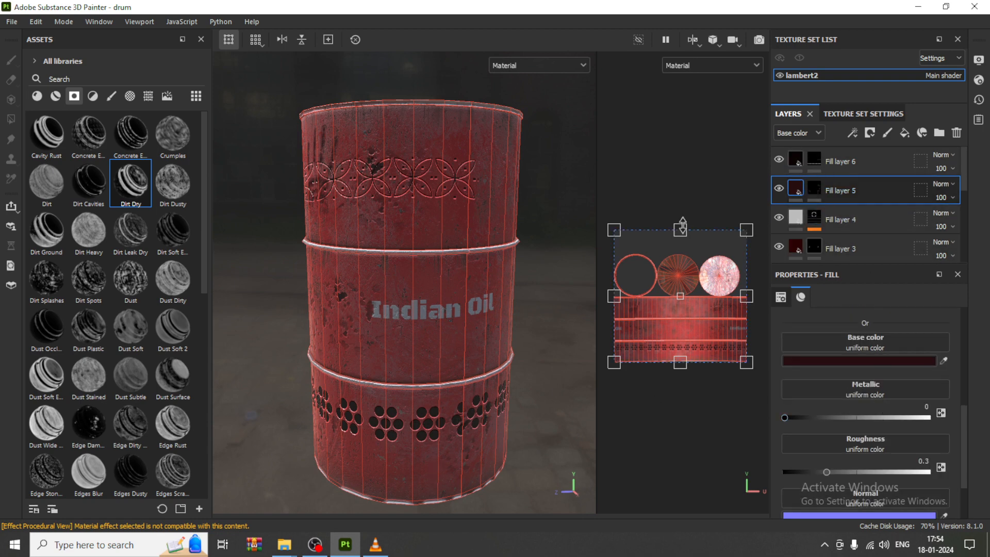
{"action": "left_click", "coordinate": [841, 162]}
{"action": "scroll", "coordinate": [837, 460], "scroll_direction": "up", "scroll_amount": 4}
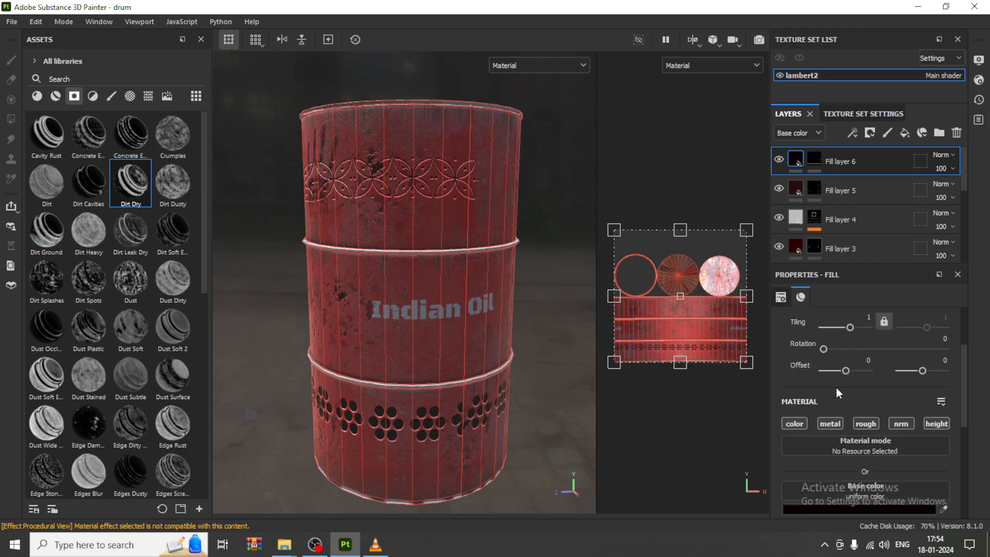
{"action": "left_click", "coordinate": [795, 424]}
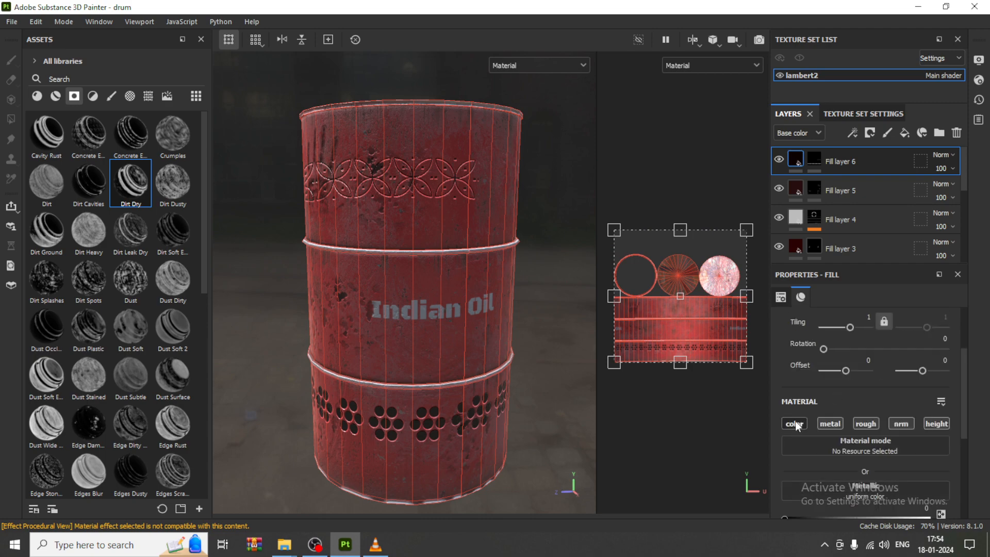
{"action": "left_click_drag", "start_coordinate": [389, 435], "coordinate": [495, 392], "text": "alt"}
{"action": "middle_click_drag", "start_coordinate": [460, 358], "coordinate": [460, 335], "text": "alt"}
{"action": "scroll", "coordinate": [460, 335], "scroll_direction": "up", "scroll_amount": 3}
{"action": "scroll", "coordinate": [460, 335], "scroll_direction": "down", "scroll_amount": 5}
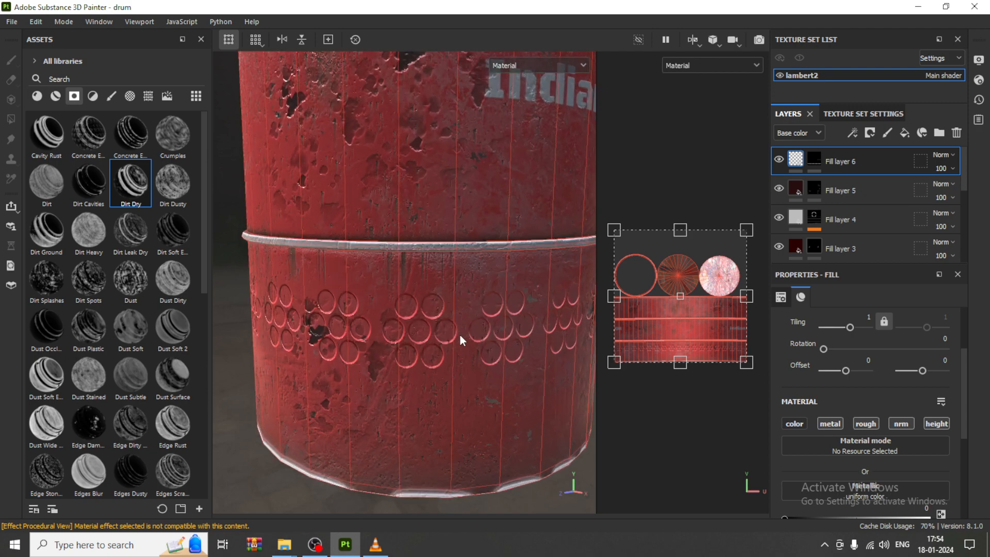
{"action": "middle_click_drag", "start_coordinate": [486, 305], "coordinate": [416, 305], "text": "alt"}
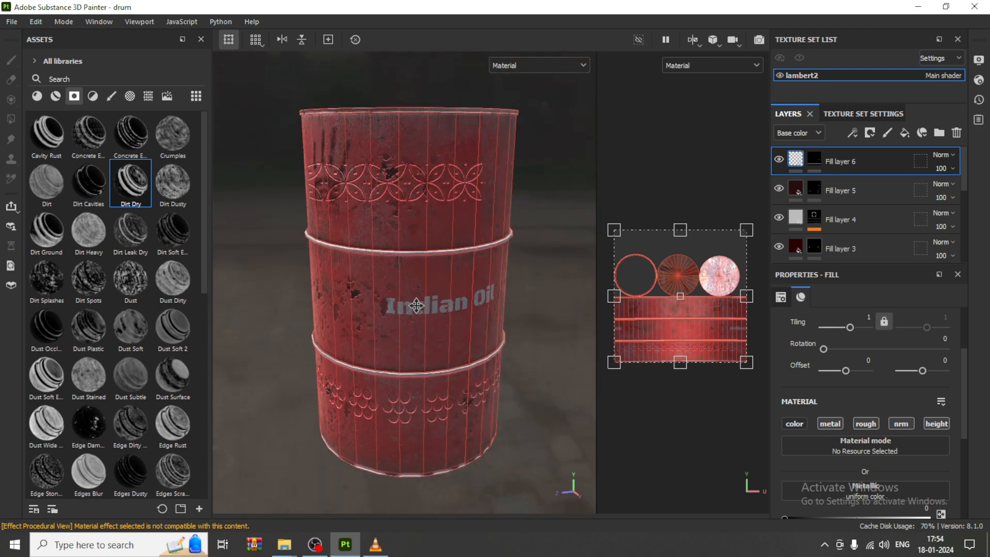
{"action": "left_click_drag", "start_coordinate": [415, 305], "coordinate": [464, 341], "text": "alt"}
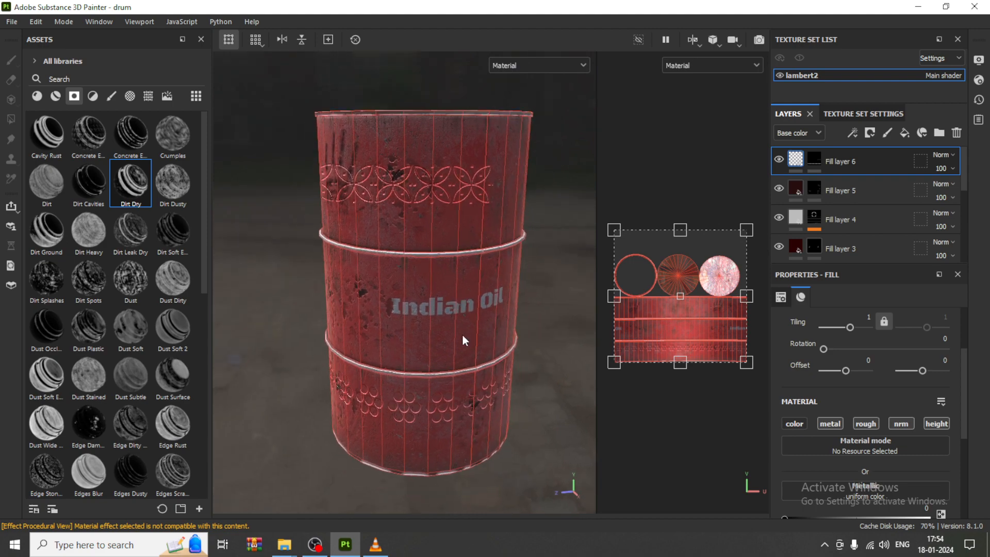